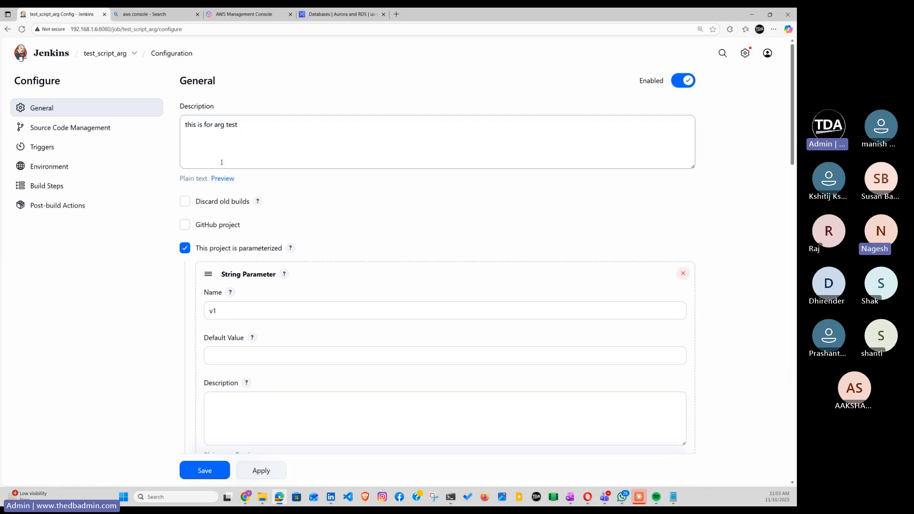
Step: Review the job's v1 and v2 string parameters and the script path in its Execute shell command
{"action": "scroll", "coordinate": [335, 318], "scroll_direction": "down", "scroll_amount": 15}
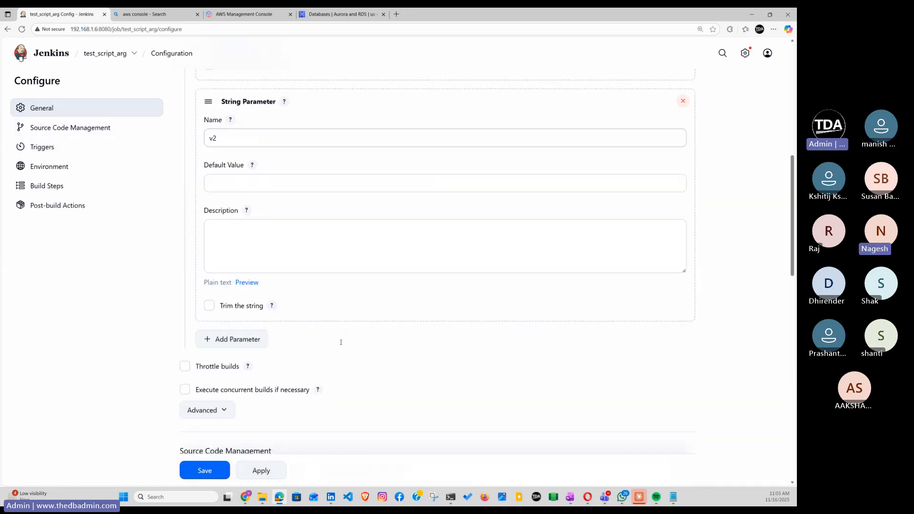
{"action": "scroll", "coordinate": [341, 343], "scroll_direction": "down", "scroll_amount": 4}
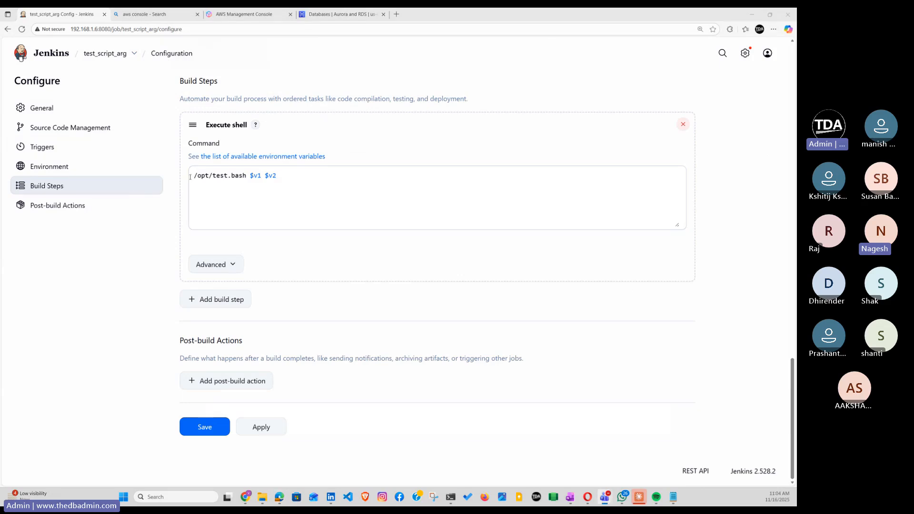
{"action": "left_click_drag", "start_coordinate": [189, 177], "coordinate": [246, 175]}
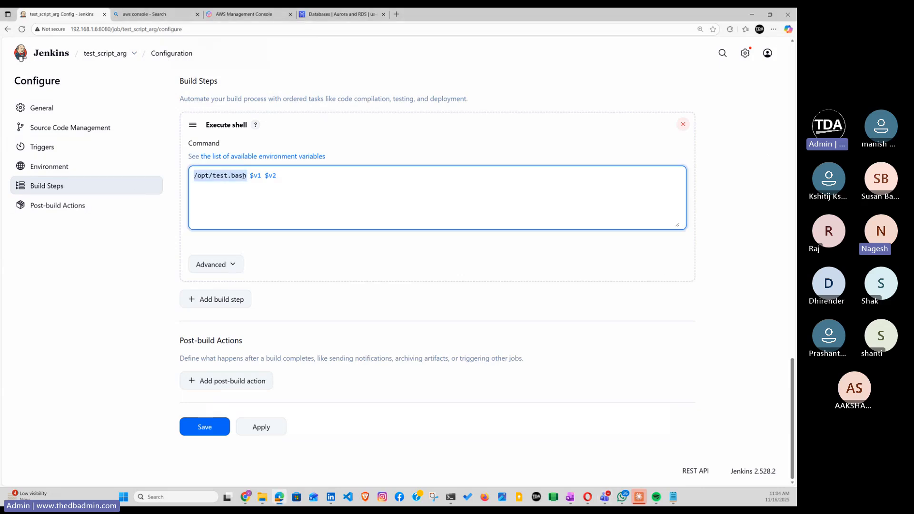
{"action": "right_click", "coordinate": [242, 176]}
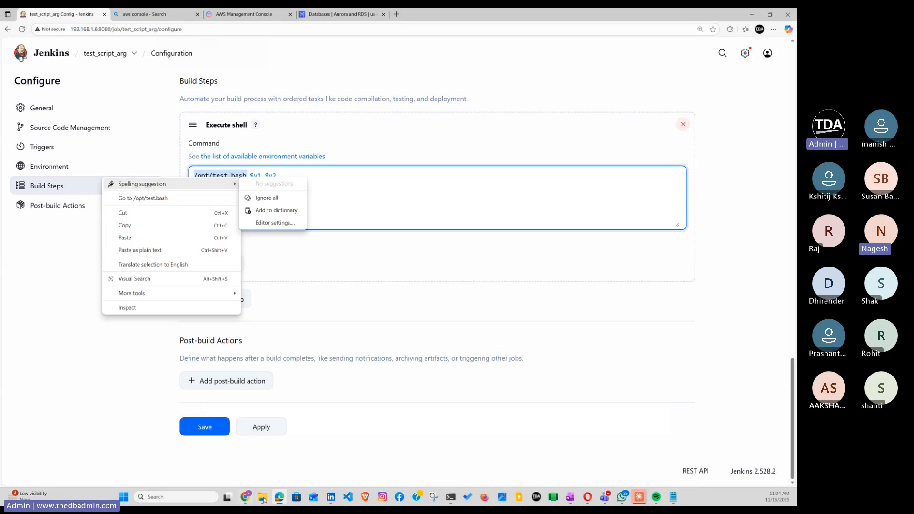
Step: Switch to the terminal, enlarge its text, and list the files in /opt in long format sorted by reverse time
{"action": "left_click", "coordinate": [451, 497]}
{"action": "left_click", "coordinate": [403, 445]}
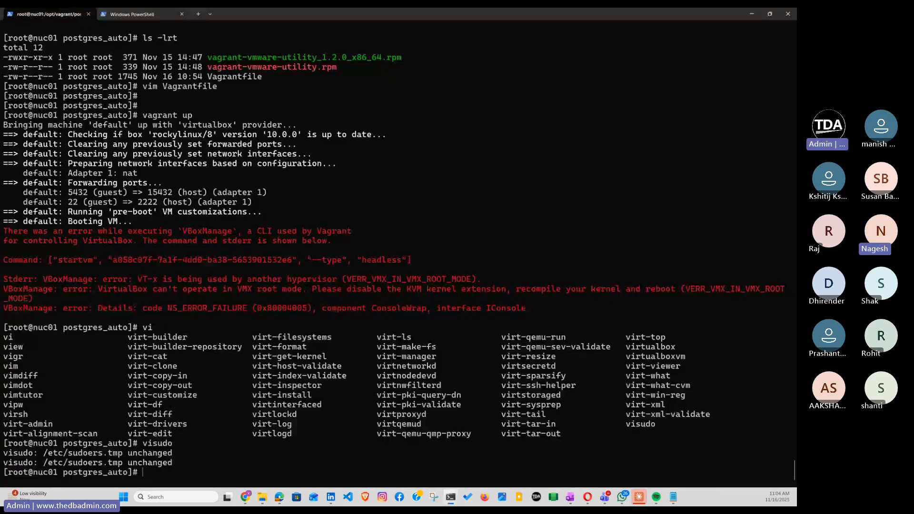
{"action": "key", "text": "ctrl+equal"}
{"action": "type", "text": "c"}
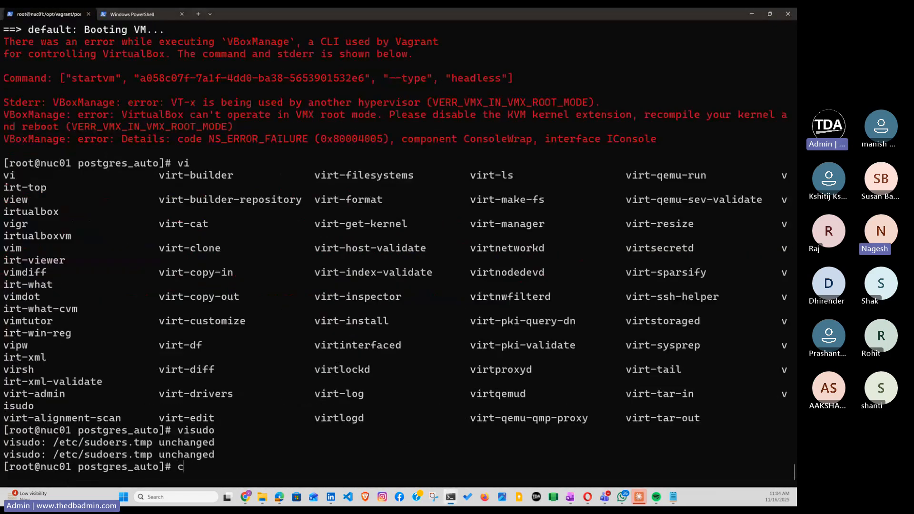
{"action": "type", "text": "d /opt/"}
{"action": "key", "text": "Return"}
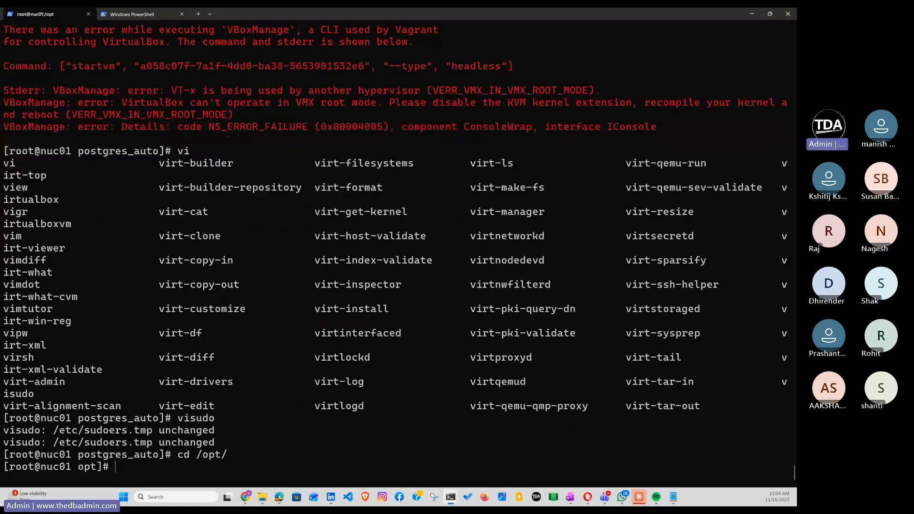
{"action": "type", "text": "ls -lrt"}
{"action": "key", "text": "Return"}
{"action": "type", "text": "+"}
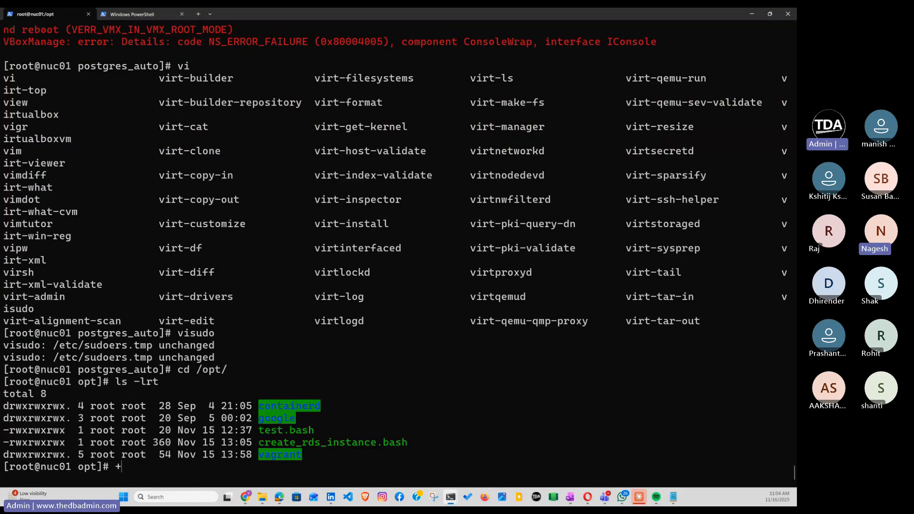
{"action": "key", "text": "BackSpace"}
Step: Run test.bash from the current directory with the arguments I_am_v1 and I_am_v2
{"action": "left_click", "coordinate": [278, 497]}
{"action": "key", "text": "alt+Tab"}
{"action": "type", "text": "./tes"}
{"action": "key", "text": "Tab"}
{"action": "type", "text": "I_am_"}
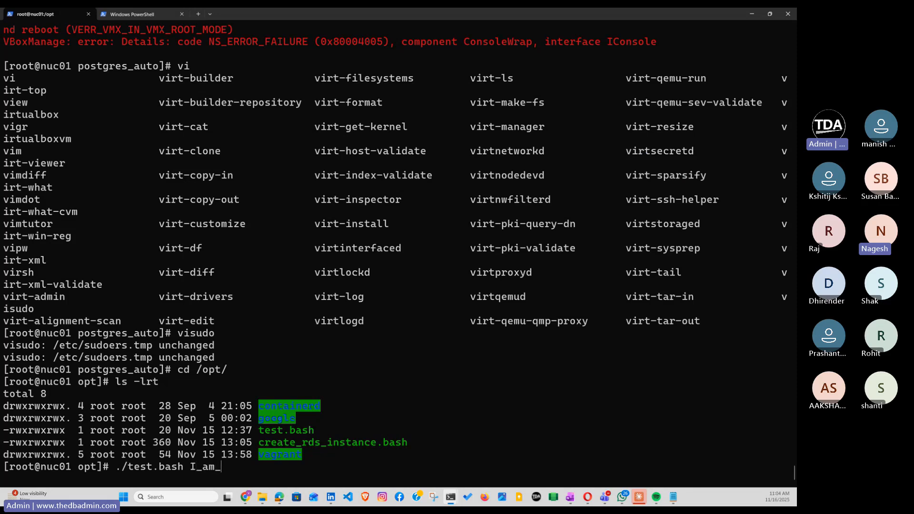
{"action": "type", "text": "v1 I"}
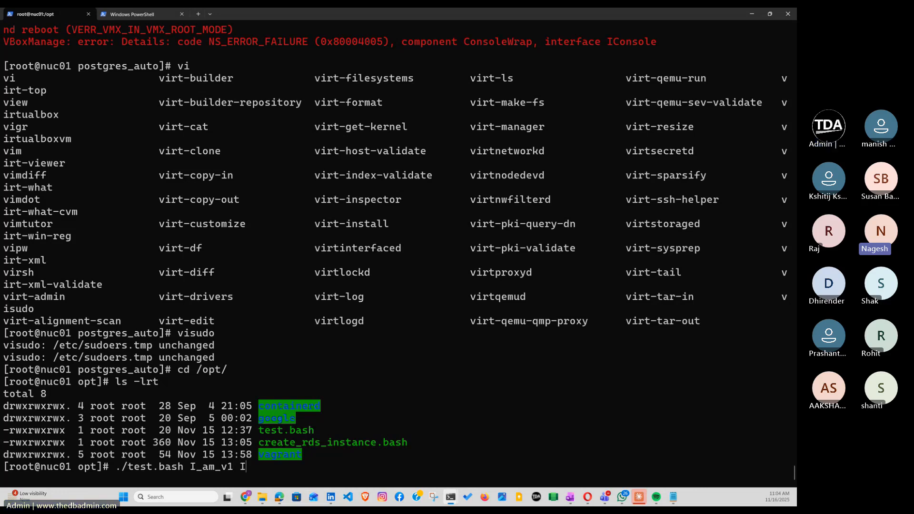
{"action": "type", "text": "_am_v2"}
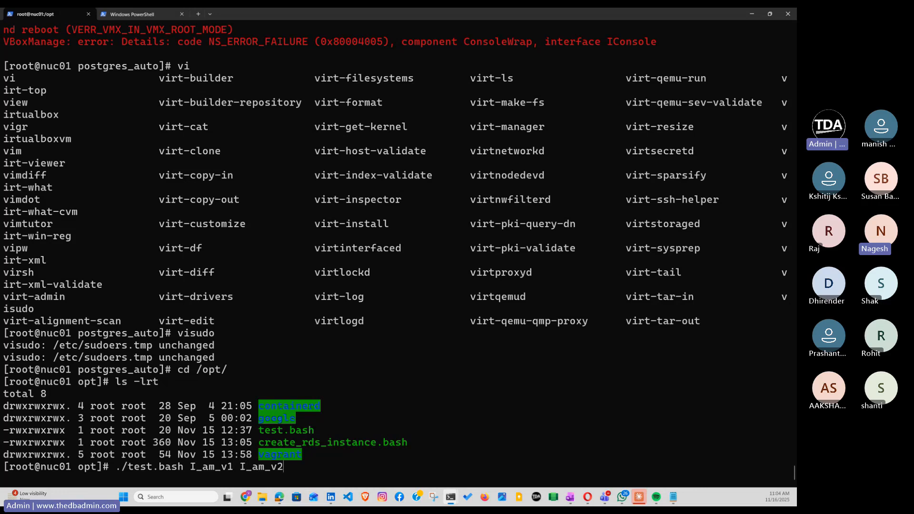
{"action": "key", "text": "Return"}
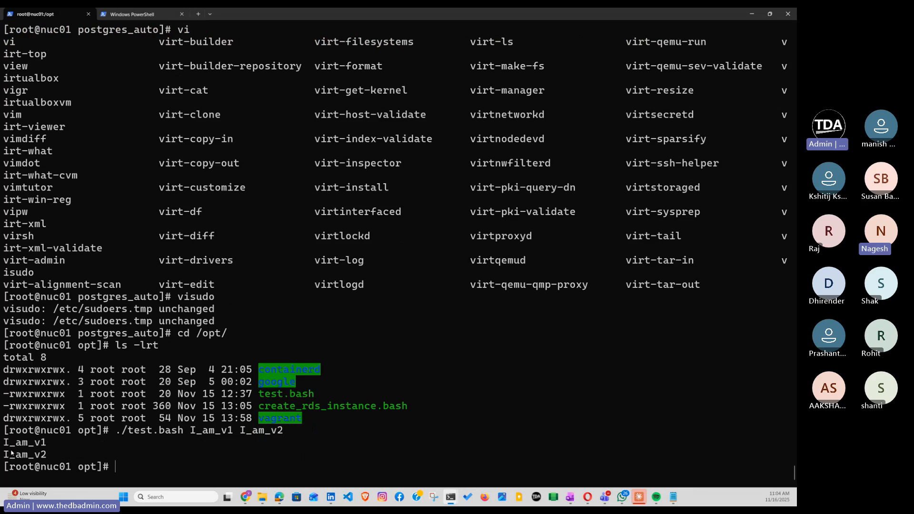
Step: Print the contents of test.bash in the terminal and examine its first echo line
{"action": "left_click_drag", "start_coordinate": [4, 443], "coordinate": [101, 455]}
{"action": "left_click", "coordinate": [127, 458]}
{"action": "type", "text": "cat"}
{"action": "left_click_drag", "start_coordinate": [127, 430], "coordinate": [187, 431]}
{"action": "right_click", "coordinate": [271, 261]}
{"action": "right_click", "coordinate": [273, 264]}
{"action": "key", "text": "Return"}
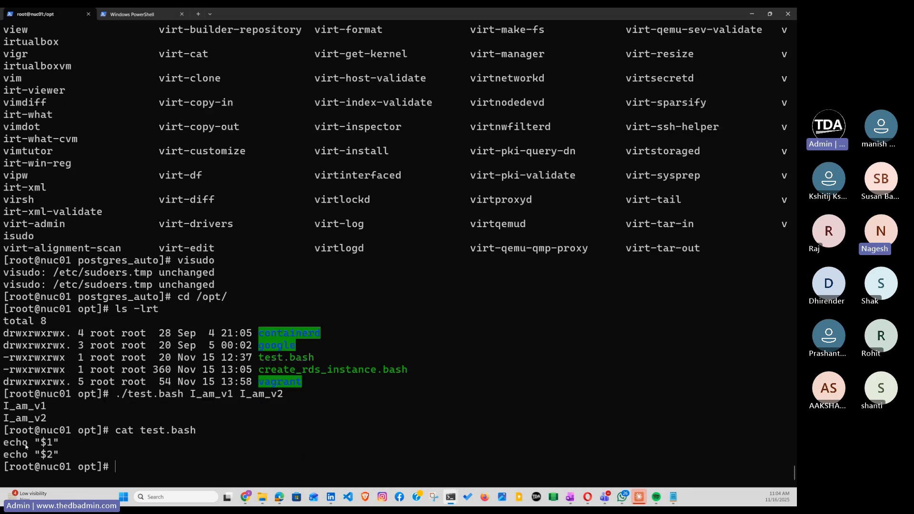
{"action": "left_click_drag", "start_coordinate": [2, 446], "coordinate": [60, 443]}
{"action": "left_click", "coordinate": [113, 443]}
{"action": "left_click_drag", "start_coordinate": [140, 430], "coordinate": [197, 432]}
{"action": "left_click", "coordinate": [175, 456]}
{"action": "type", "text": "$1"}
{"action": "key", "text": "BackSpace"}
{"action": "key", "text": "BackSpace"}
{"action": "type", "text": "0 $1 $2"}
{"action": "key", "text": "BackSpace"}
{"action": "key", "text": "BackSpace"}
{"action": "key", "text": "BackSpace"}
{"action": "key", "text": "BackSpace"}
{"action": "key", "text": "BackSpace"}
{"action": "key", "text": "BackSpace"}
{"action": "key", "text": "BackSpace"}
{"action": "key", "text": "BackSpace"}
{"action": "key", "text": "BackSpace"}
{"action": "key", "text": "BackSpace"}
Step: Examine how the echo lines in the printed test.bash script use the positional arguments
{"action": "left_click_drag", "start_coordinate": [4, 430], "coordinate": [74, 459]}
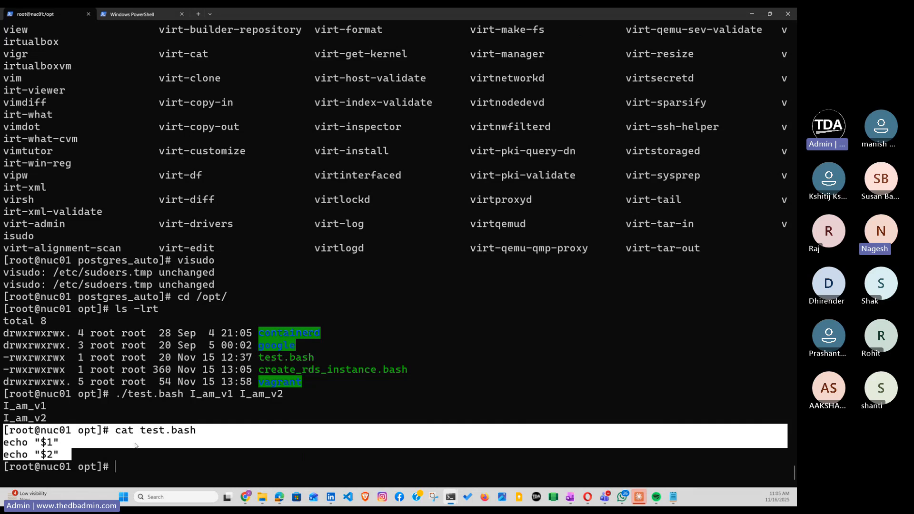
{"action": "left_click", "coordinate": [133, 447]}
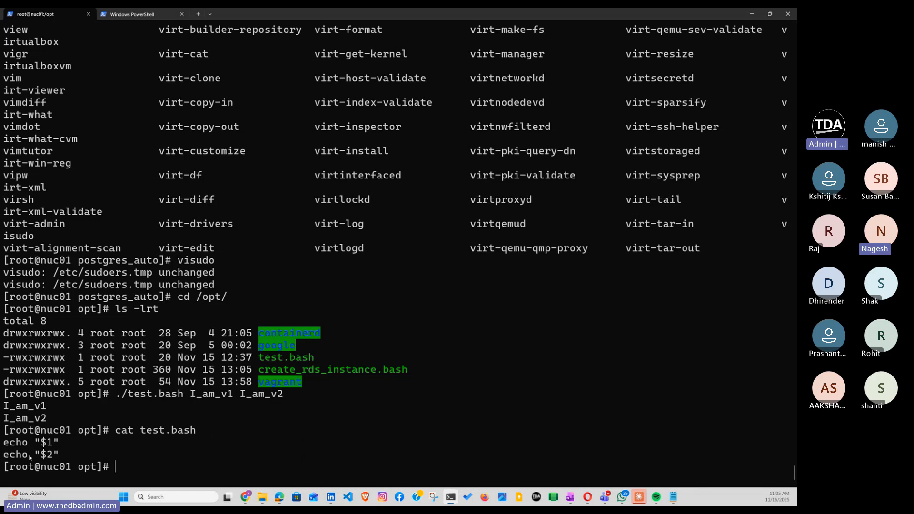
{"action": "left_click_drag", "start_coordinate": [4, 442], "coordinate": [54, 442]}
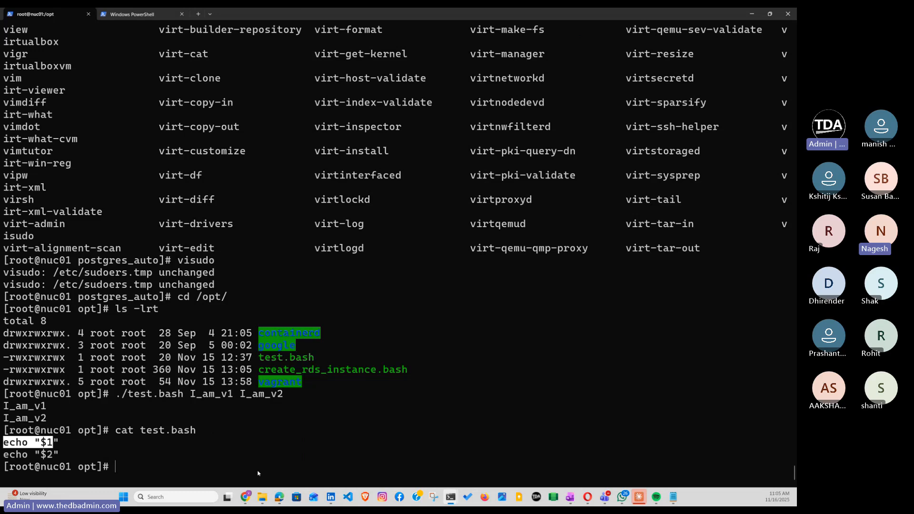
Step: Switch to Jenkins in the browser and open the configuration of the test_script_arg job from the dashboard
{"action": "left_click", "coordinate": [280, 497]}
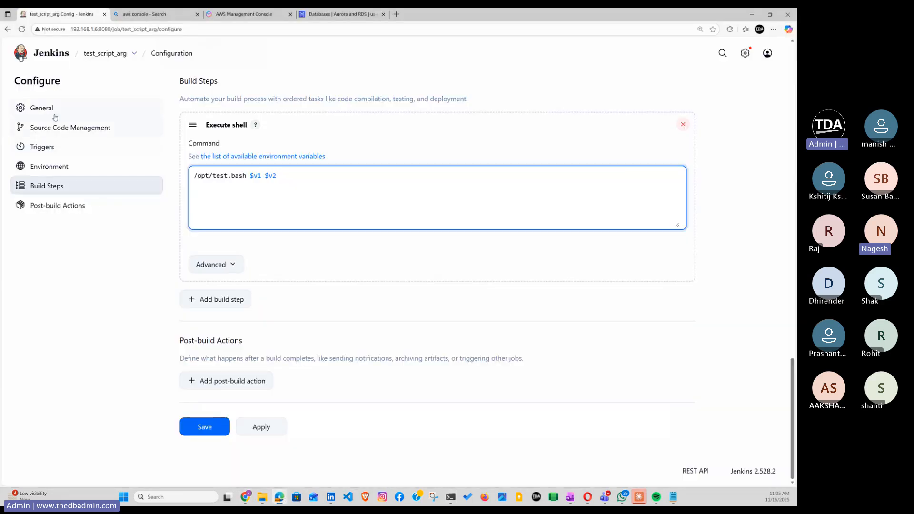
{"action": "left_click", "coordinate": [107, 54]}
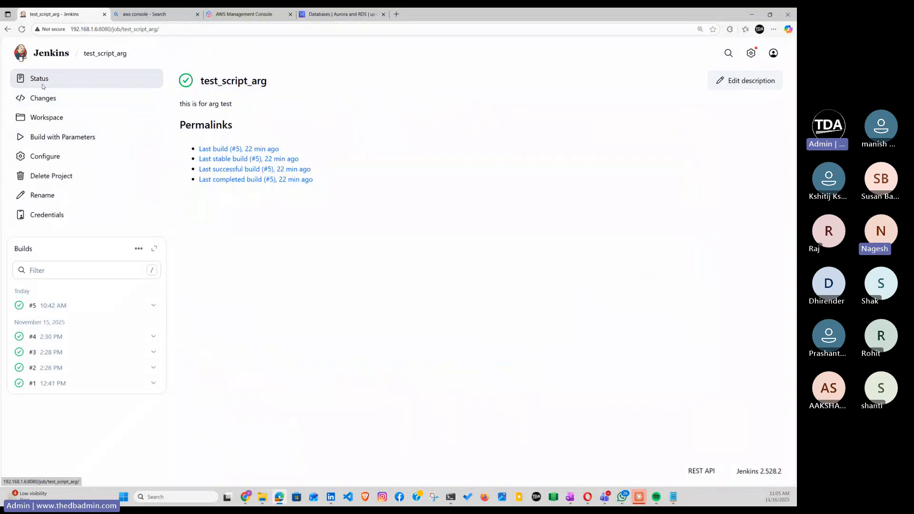
{"action": "left_click", "coordinate": [51, 53]}
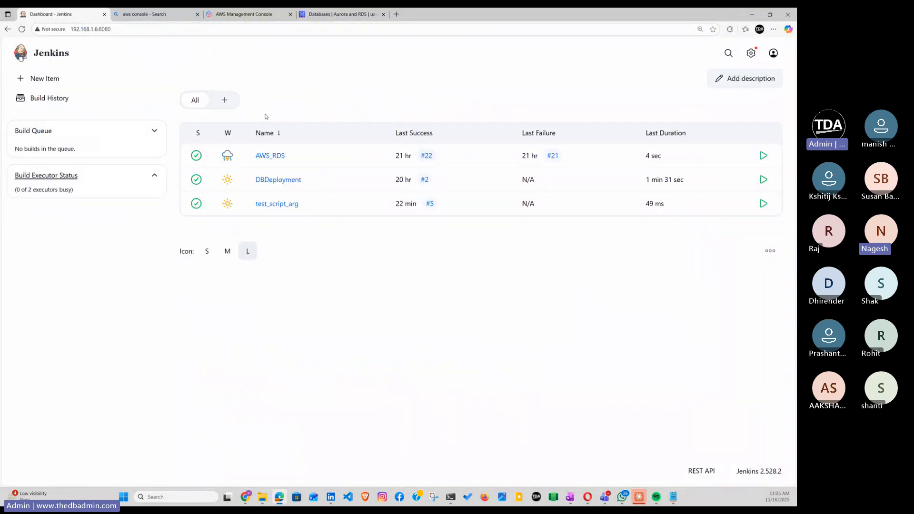
{"action": "left_click", "coordinate": [305, 204]}
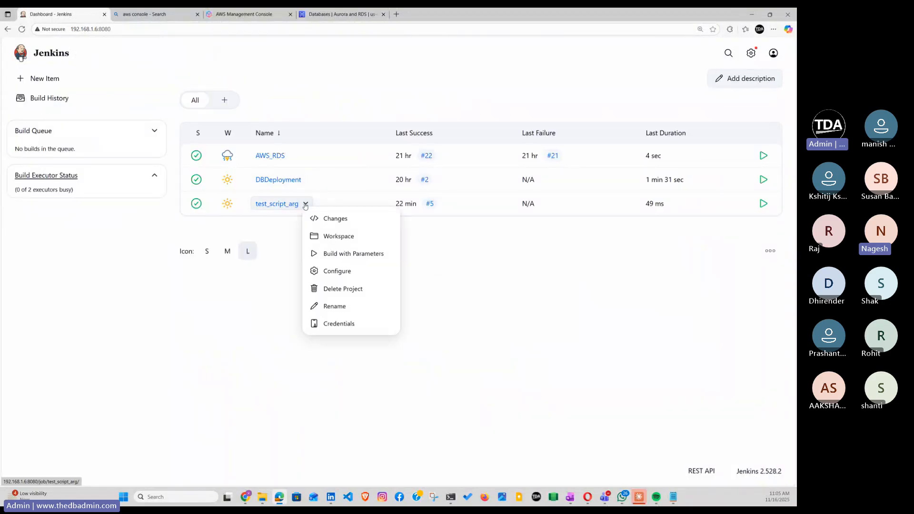
{"action": "left_click", "coordinate": [333, 272]}
Step: Try turning off the job's "This project is parameterized" option, and turn it back on
{"action": "scroll", "coordinate": [331, 255], "scroll_direction": "down", "scroll_amount": 2}
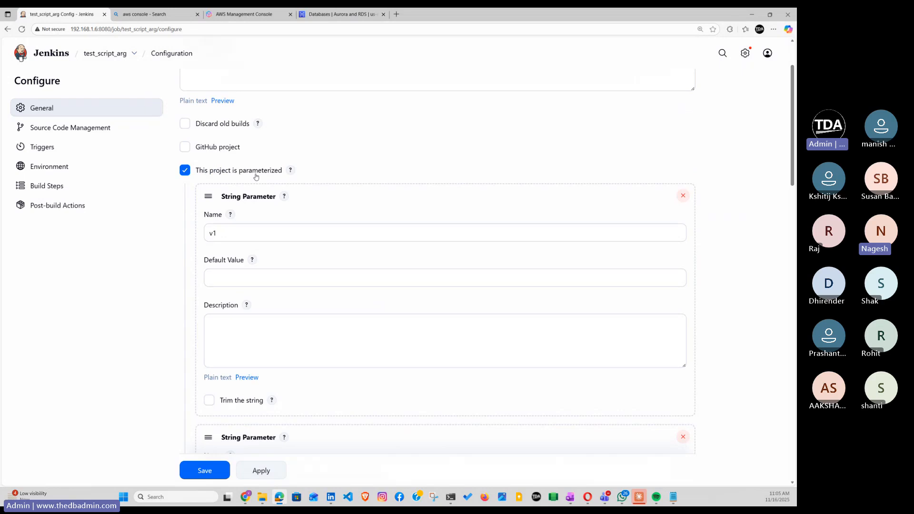
{"action": "scroll", "coordinate": [256, 177], "scroll_direction": "down", "scroll_amount": 1}
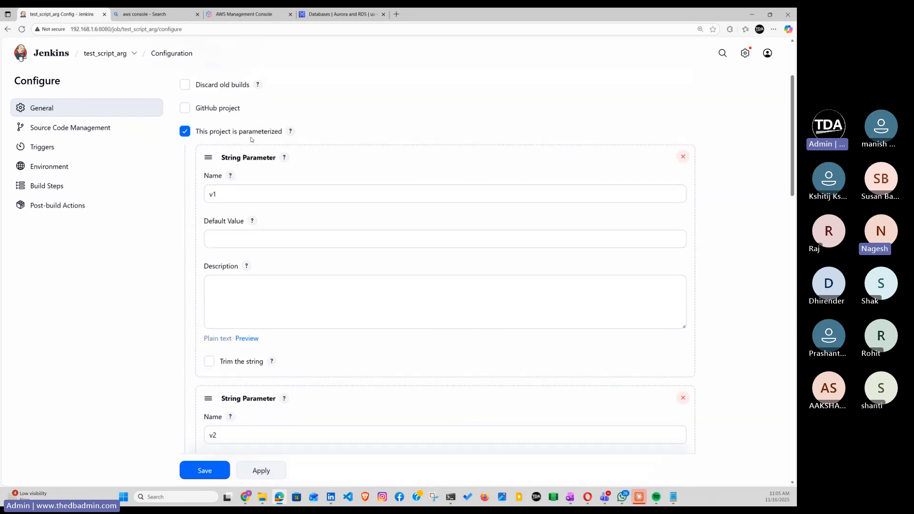
{"action": "scroll", "coordinate": [252, 140], "scroll_direction": "down", "scroll_amount": 6}
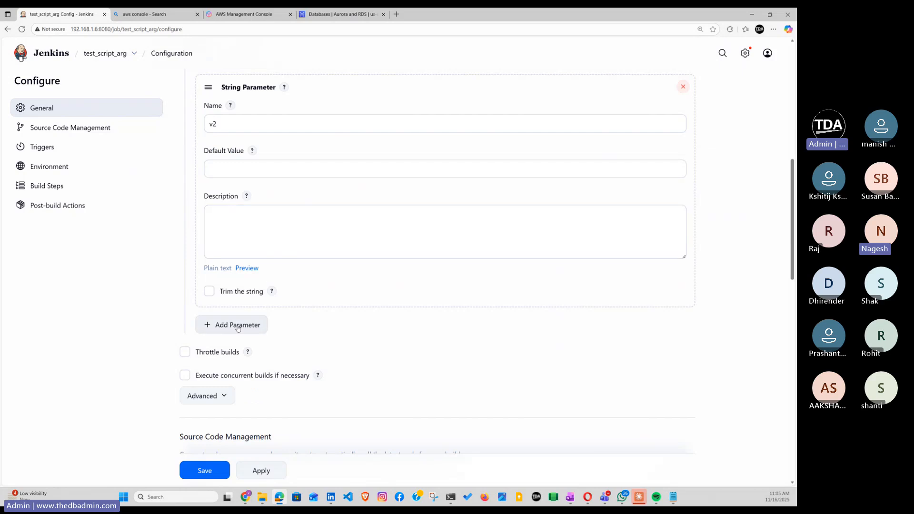
{"action": "scroll", "coordinate": [241, 329], "scroll_direction": "up", "scroll_amount": 8}
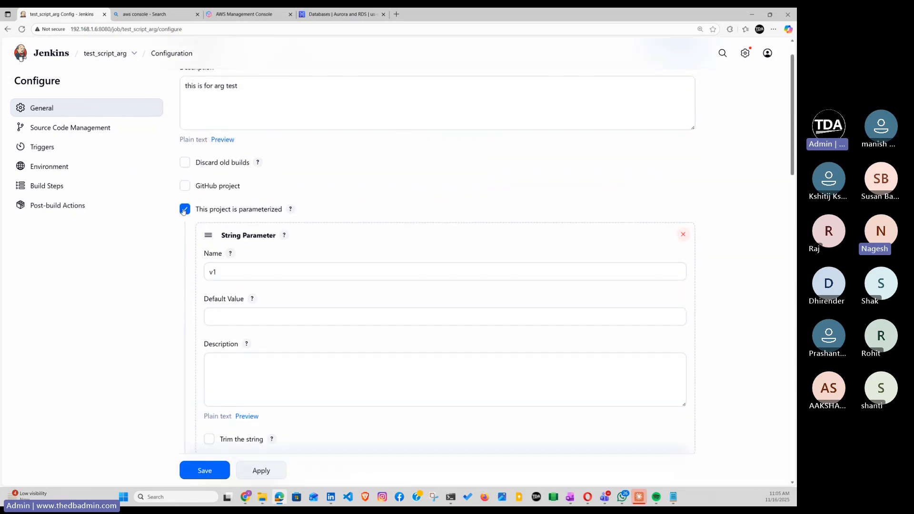
{"action": "left_click", "coordinate": [184, 209]}
{"action": "scroll", "coordinate": [190, 161], "scroll_direction": "down", "scroll_amount": 2}
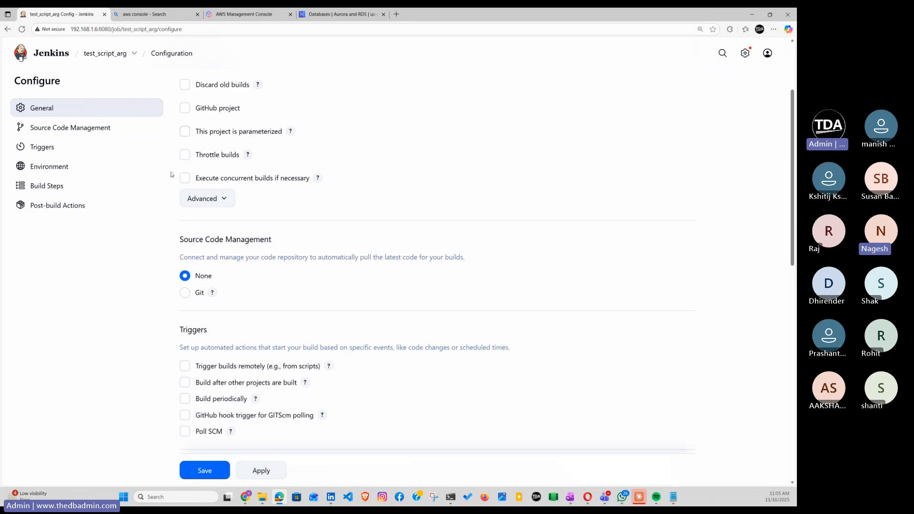
{"action": "left_click", "coordinate": [185, 132]}
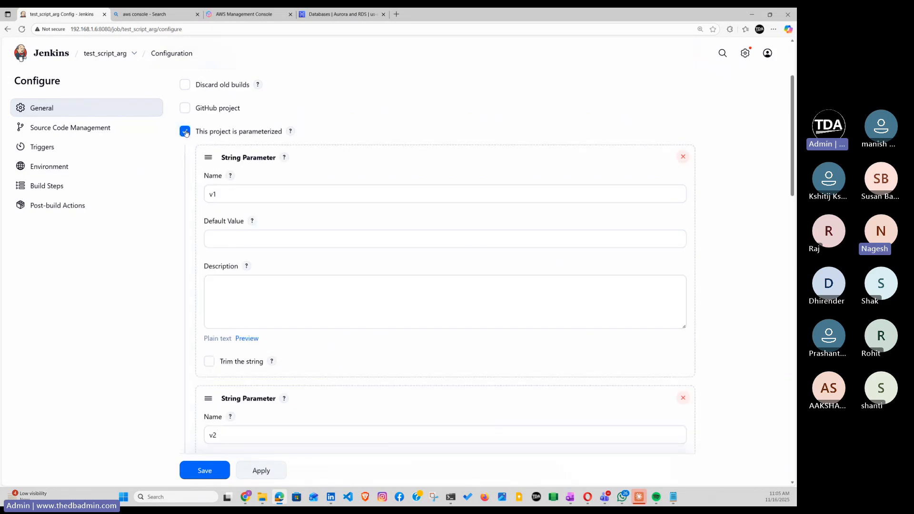
Step: Examine the v1 and v2 string parameter definitions and how the Execute shell command passes them to the script
{"action": "left_click_drag", "start_coordinate": [220, 194], "coordinate": [205, 193]}
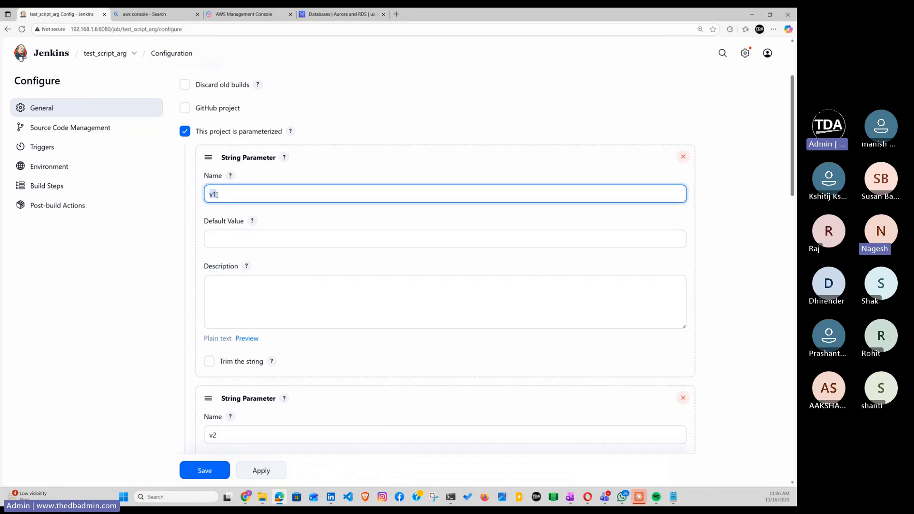
{"action": "scroll", "coordinate": [253, 258], "scroll_direction": "down", "scroll_amount": 3}
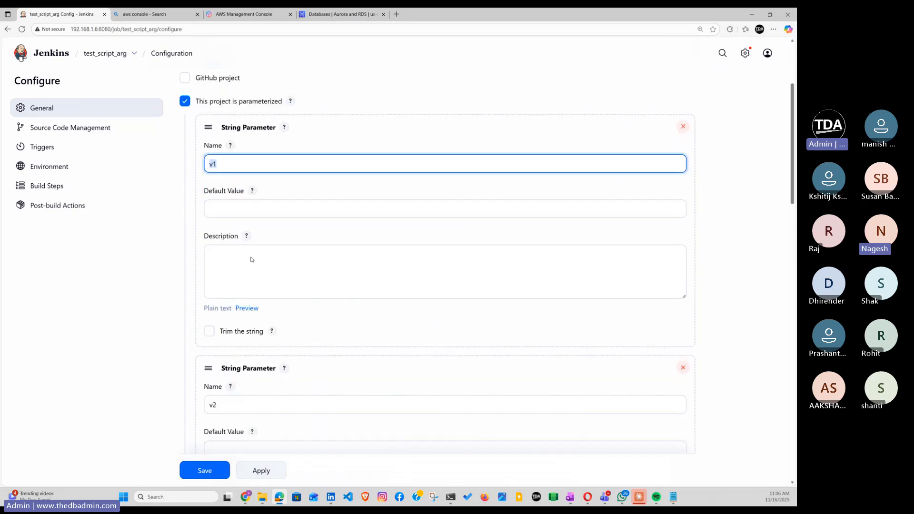
{"action": "scroll", "coordinate": [289, 306], "scroll_direction": "down", "scroll_amount": 4}
{"action": "scroll", "coordinate": [290, 306], "scroll_direction": "up", "scroll_amount": 8}
{"action": "scroll", "coordinate": [291, 303], "scroll_direction": "up", "scroll_amount": 1}
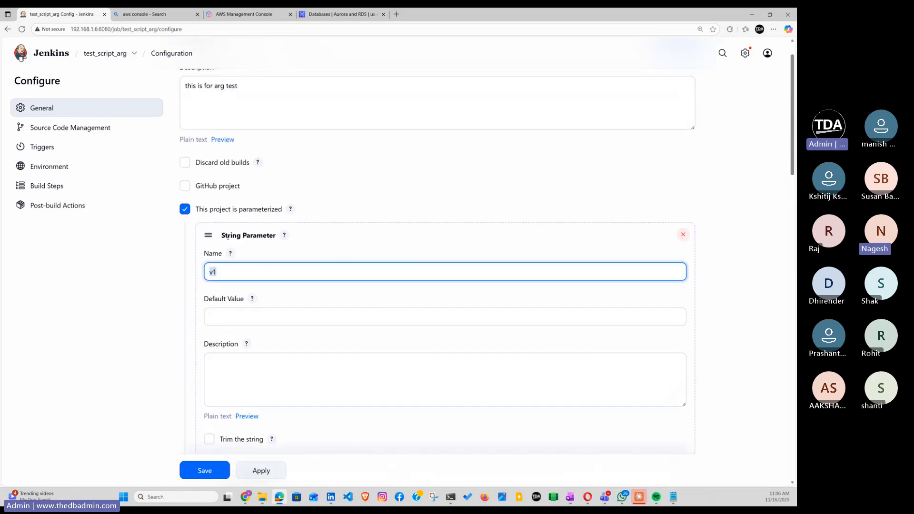
{"action": "left_click_drag", "start_coordinate": [221, 235], "coordinate": [277, 237]}
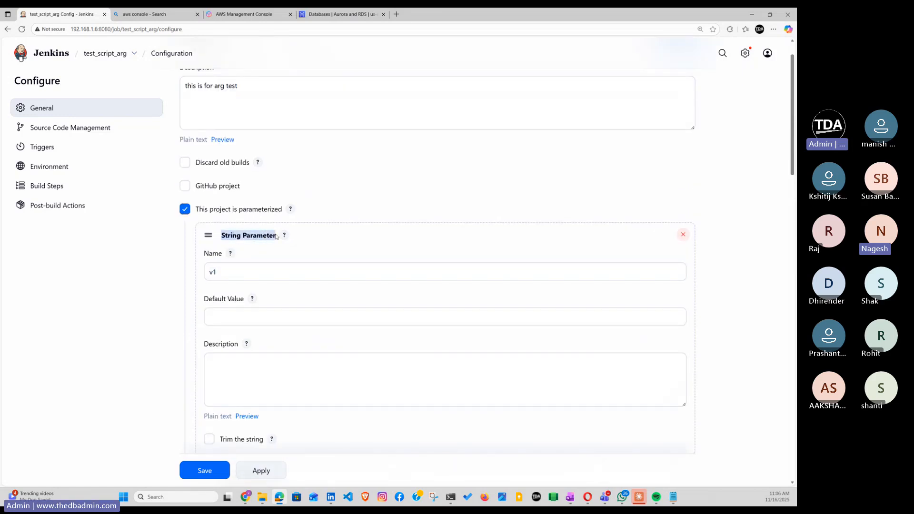
{"action": "scroll", "coordinate": [261, 297], "scroll_direction": "down", "scroll_amount": 5}
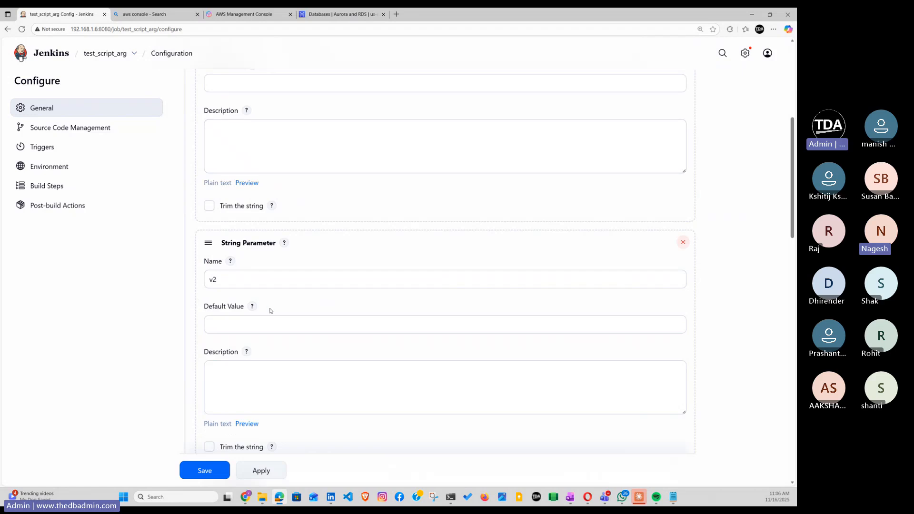
{"action": "scroll", "coordinate": [265, 304], "scroll_direction": "down", "scroll_amount": 6}
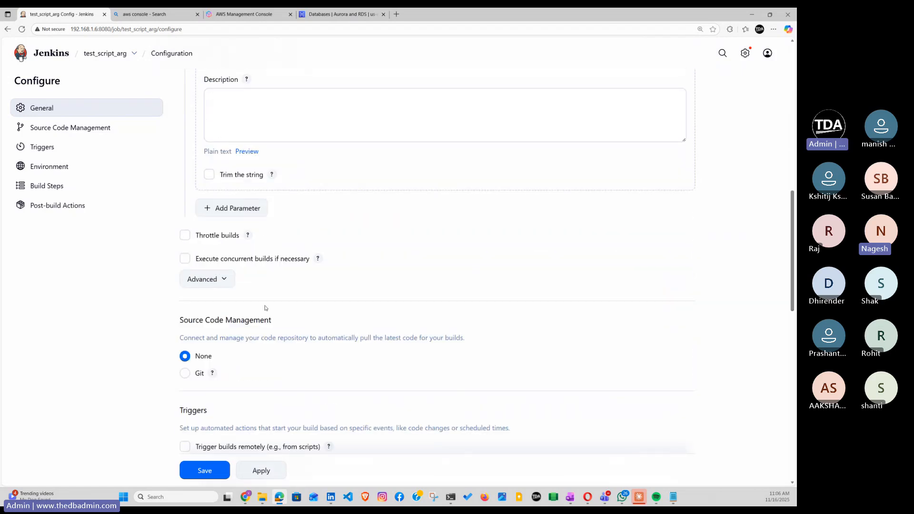
{"action": "scroll", "coordinate": [265, 307], "scroll_direction": "up", "scroll_amount": 10}
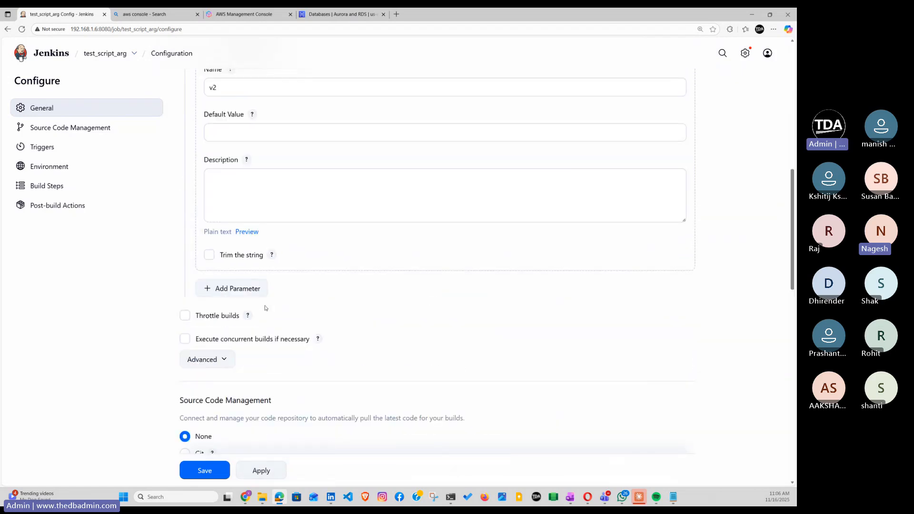
{"action": "left_click", "coordinate": [223, 198]}
{"action": "scroll", "coordinate": [224, 205], "scroll_direction": "down", "scroll_amount": 2}
{"action": "double_click", "coordinate": [213, 318]}
{"action": "scroll", "coordinate": [251, 340], "scroll_direction": "down", "scroll_amount": 15}
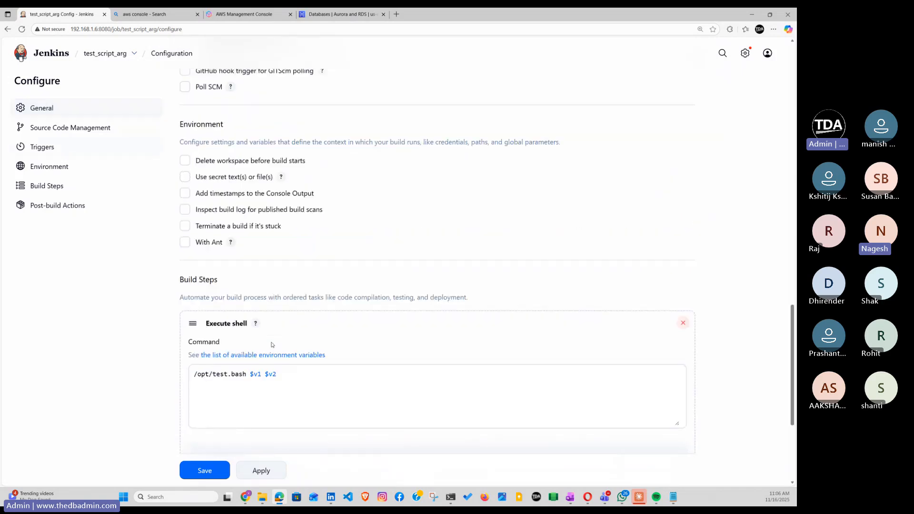
{"action": "left_click_drag", "start_coordinate": [249, 177], "coordinate": [276, 177]}
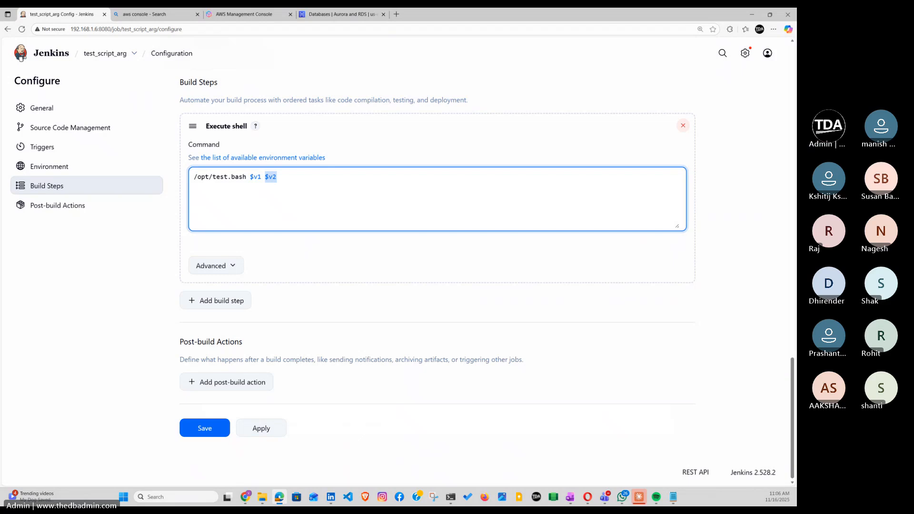
Step: Review the Execute shell command, save the test_script_arg job configuration, and return to the dashboard
{"action": "left_click", "coordinate": [643, 108]}
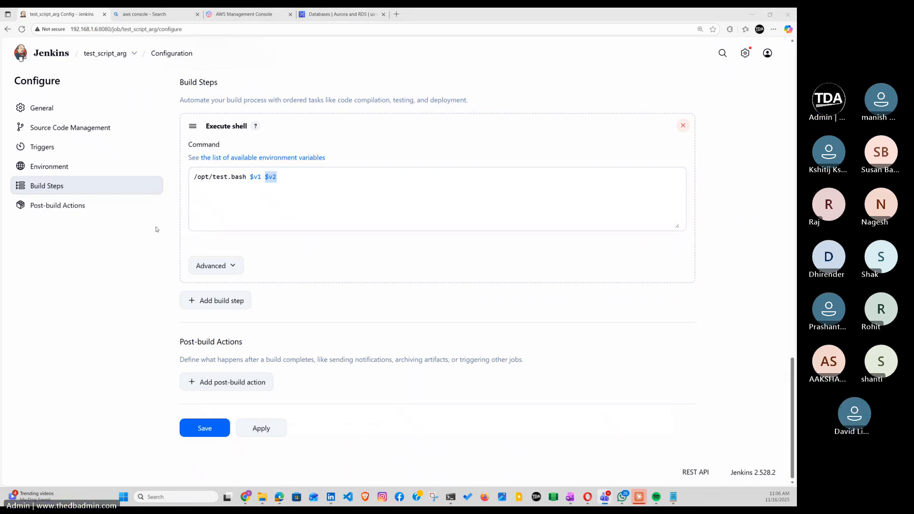
{"action": "left_click", "coordinate": [194, 177]}
{"action": "left_click_drag", "start_coordinate": [194, 177], "coordinate": [276, 185]}
{"action": "key", "text": "ctrl+z"}
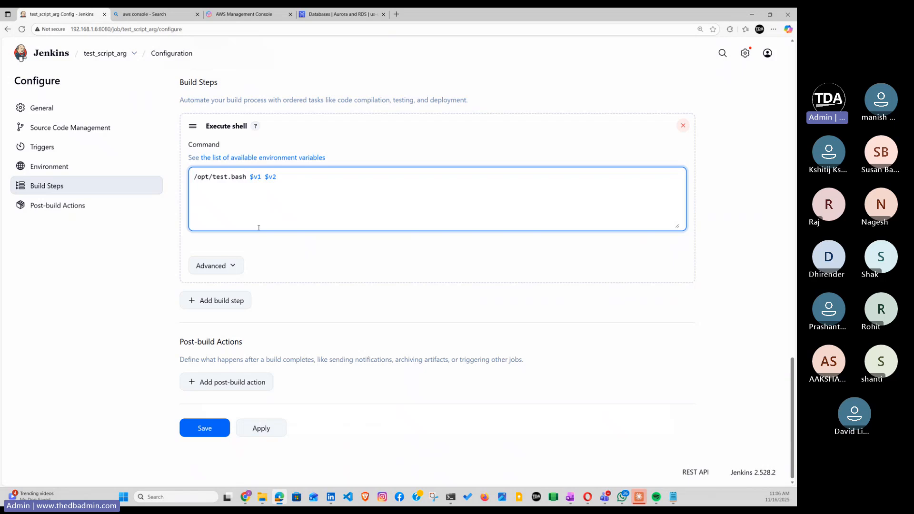
{"action": "left_click", "coordinate": [251, 429]}
{"action": "left_click", "coordinate": [220, 429]}
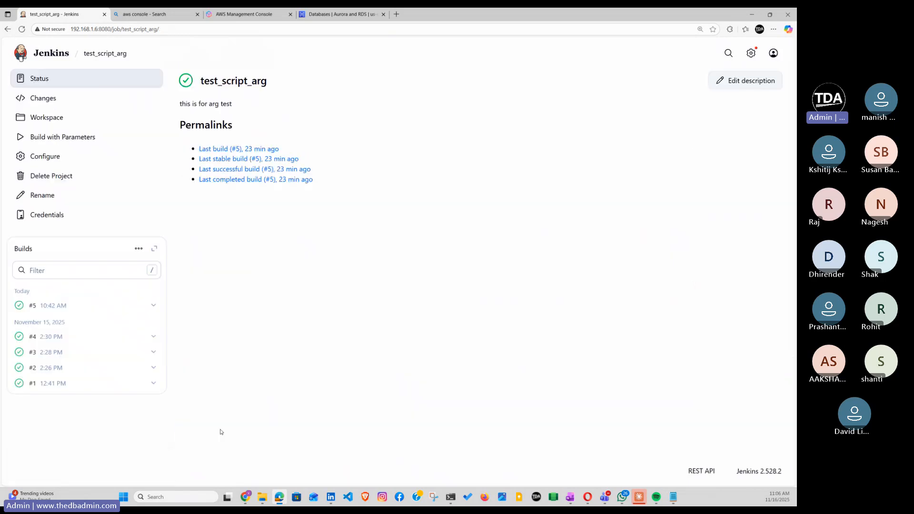
{"action": "left_click", "coordinate": [52, 53]}
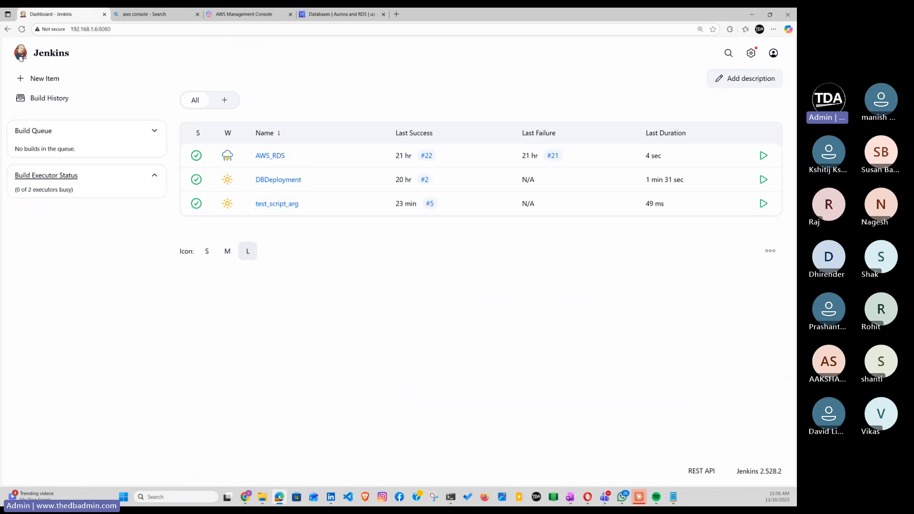
Step: Open the parameterized build form of the test_script_arg job and set v1 to I_am_v1_par
{"action": "mouse_move", "coordinate": [307, 205]}
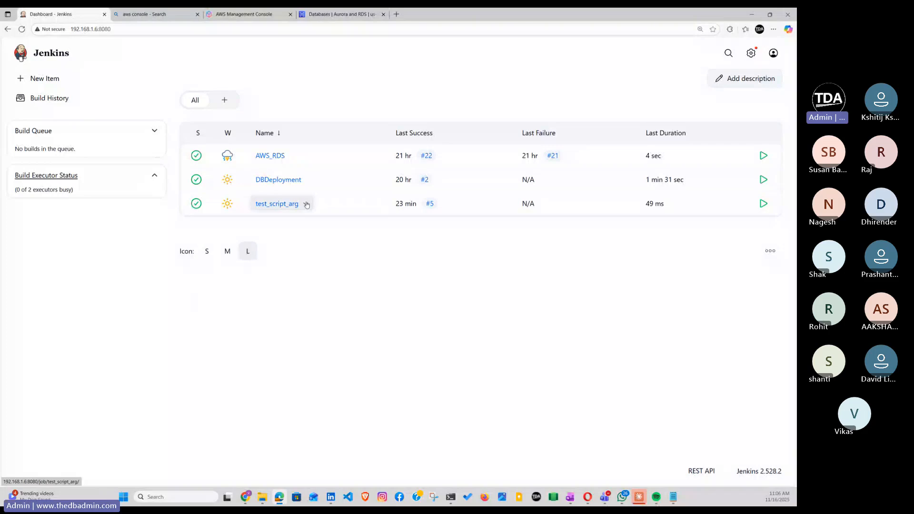
{"action": "left_click", "coordinate": [306, 204]}
{"action": "left_click", "coordinate": [353, 254]}
{"action": "left_click", "coordinate": [226, 145]}
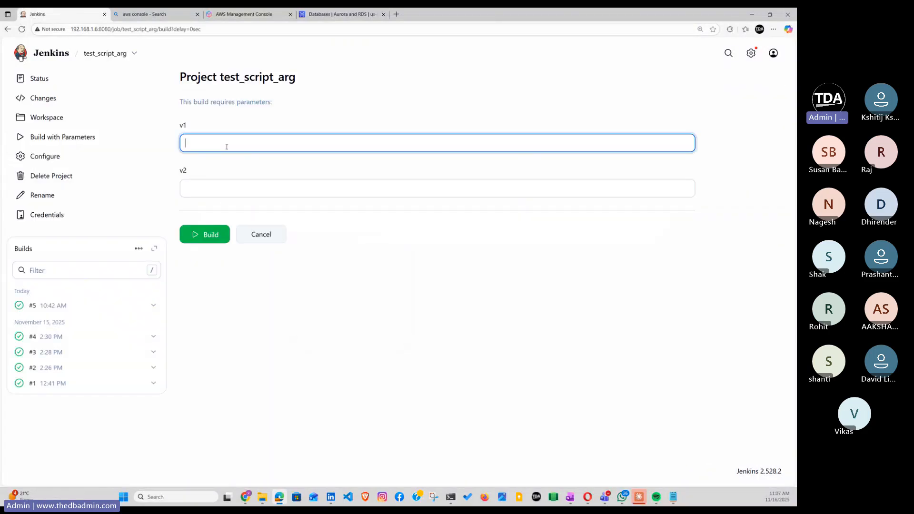
{"action": "type", "text": "l_a"}
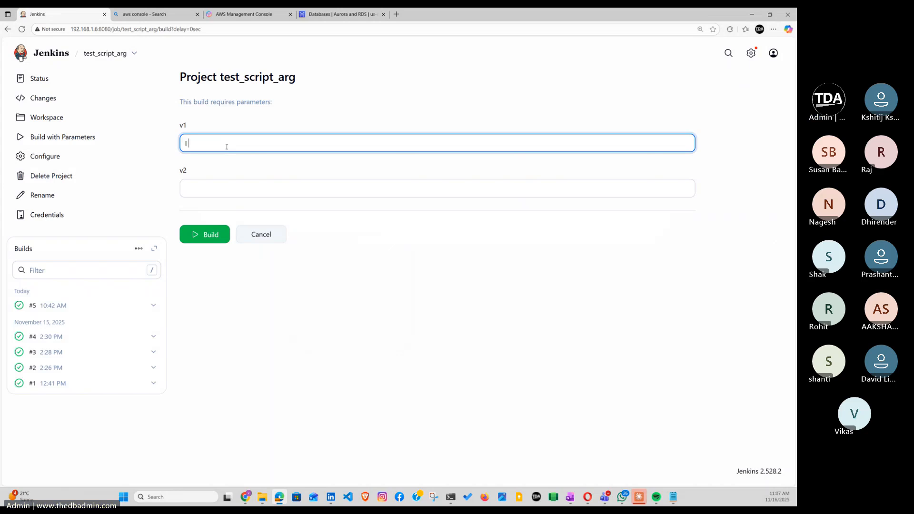
{"action": "type", "text": "m_"}
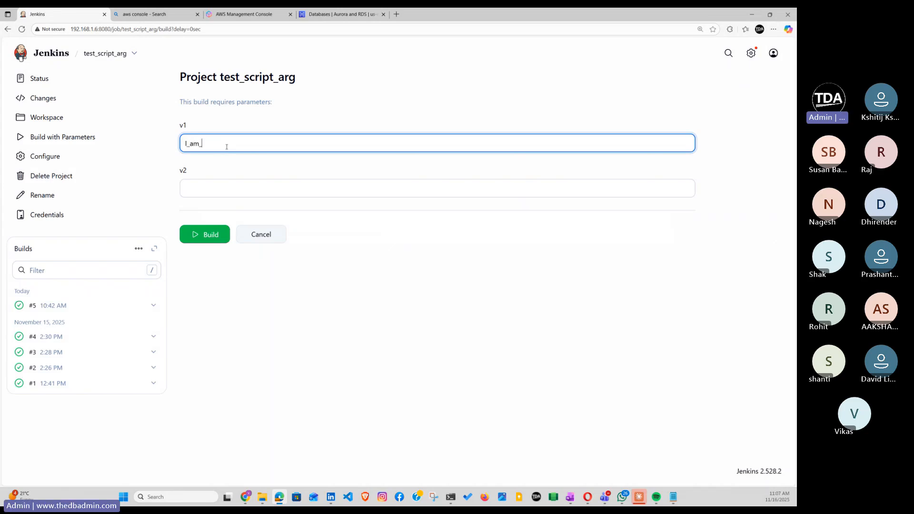
{"action": "type", "text": "v1_p"}
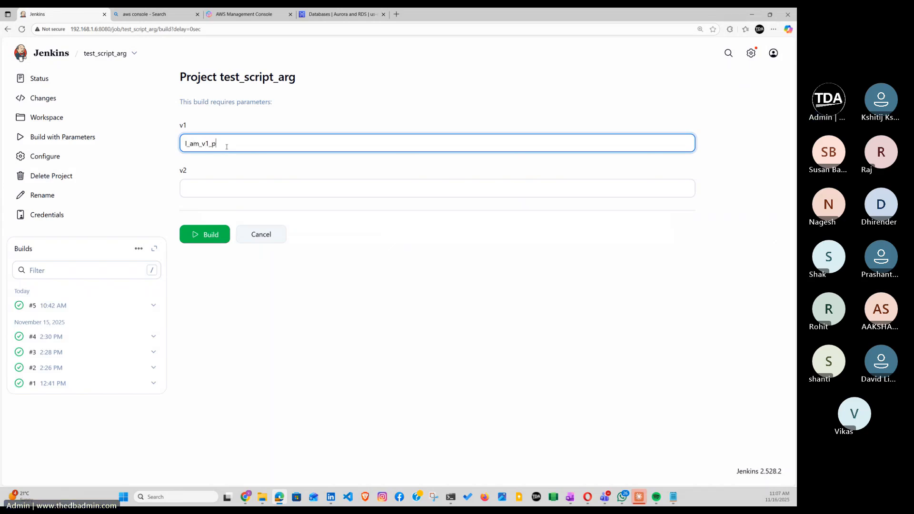
{"action": "type", "text": "ar"}
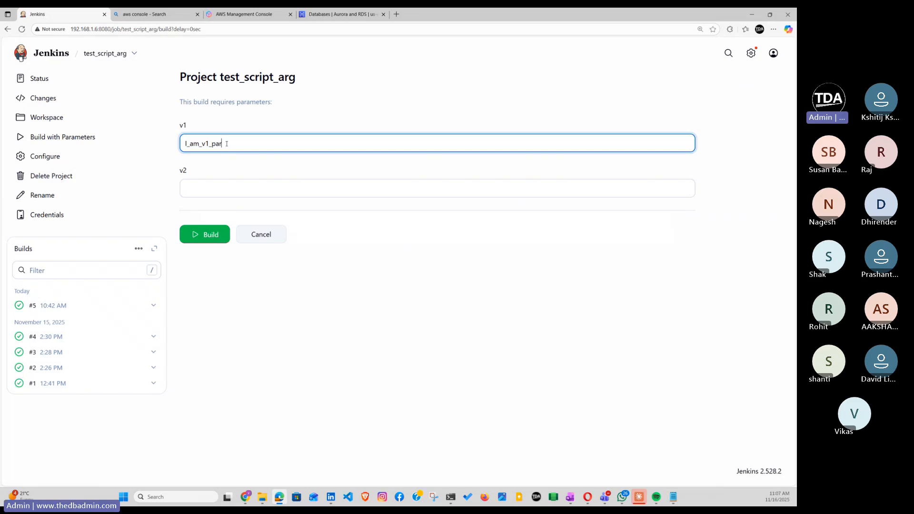
Step: Set v2 to I_am_v2_par and start the build
{"action": "left_click", "coordinate": [212, 183]}
{"action": "left_click", "coordinate": [208, 189]}
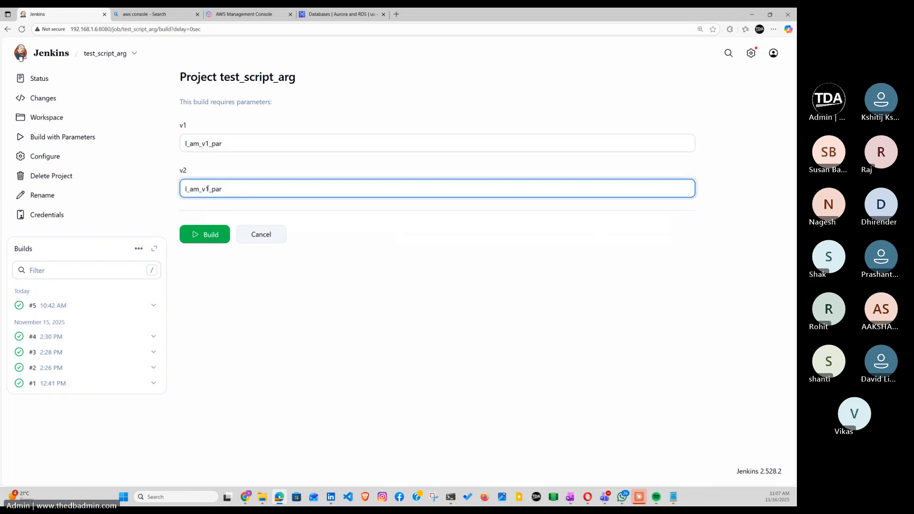
{"action": "key", "text": "BackSpace"}
{"action": "type", "text": "2"}
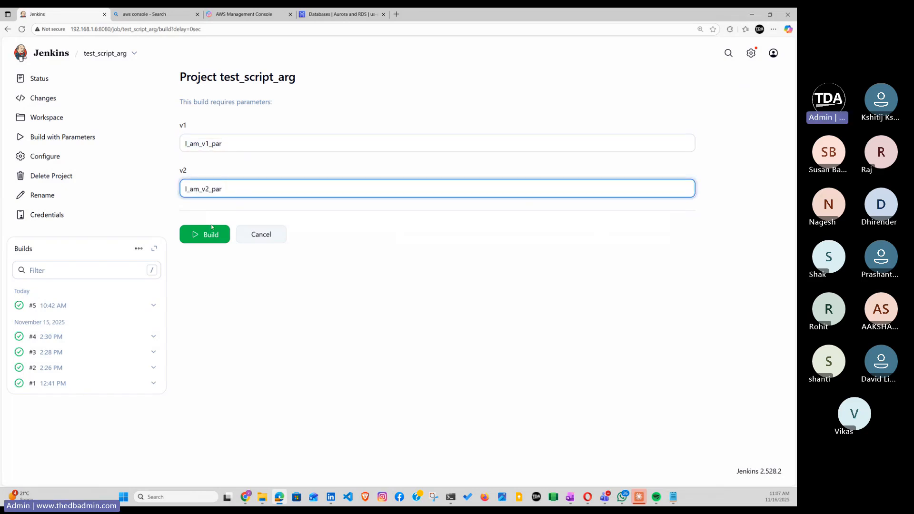
{"action": "left_click", "coordinate": [211, 238]}
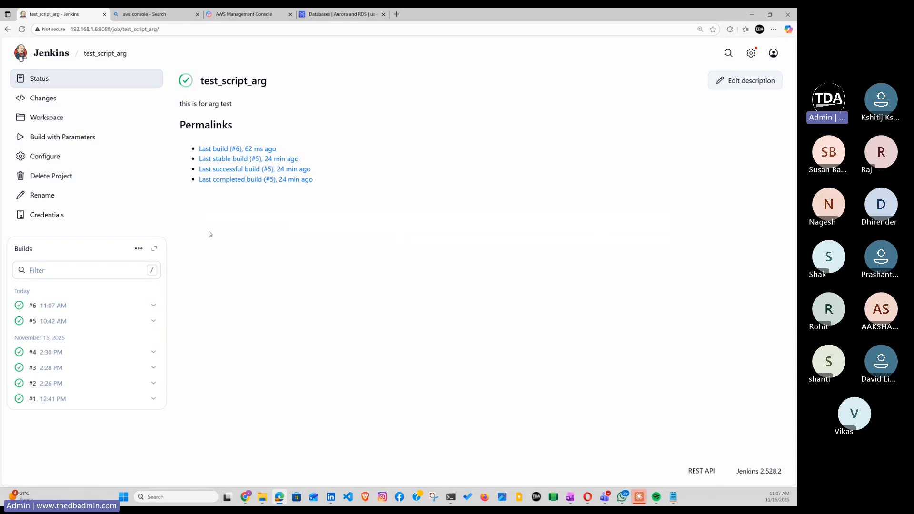
Step: Open the console output of build #6, examine the lines echoed by the script, and return to the dashboard
{"action": "left_click", "coordinate": [154, 308]}
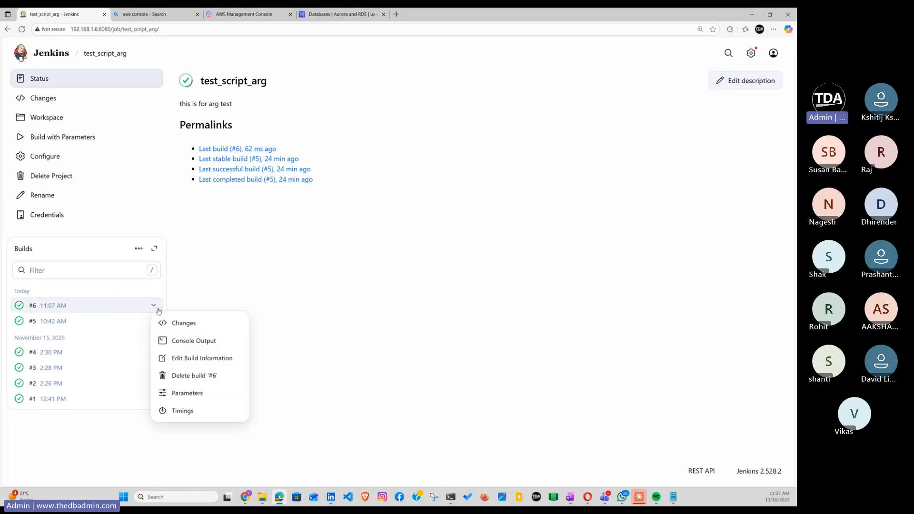
{"action": "left_click", "coordinate": [181, 340]}
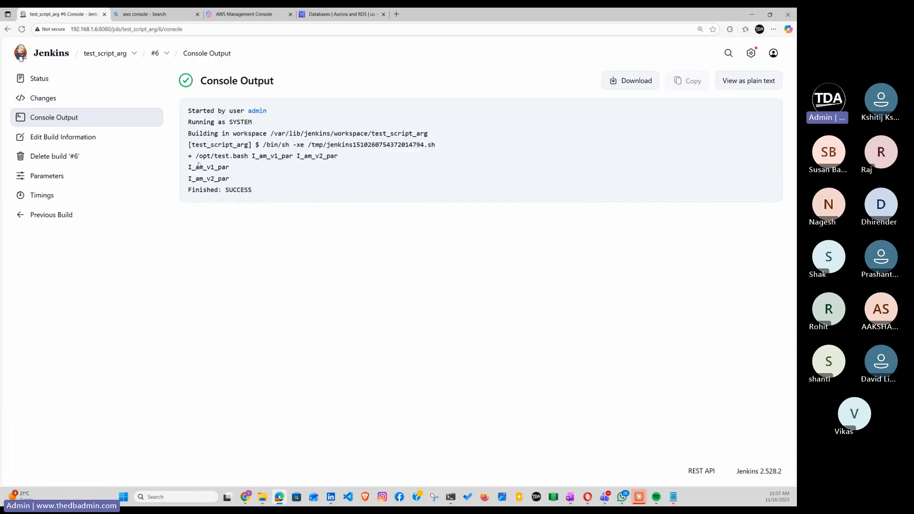
{"action": "left_click_drag", "start_coordinate": [189, 167], "coordinate": [234, 180]}
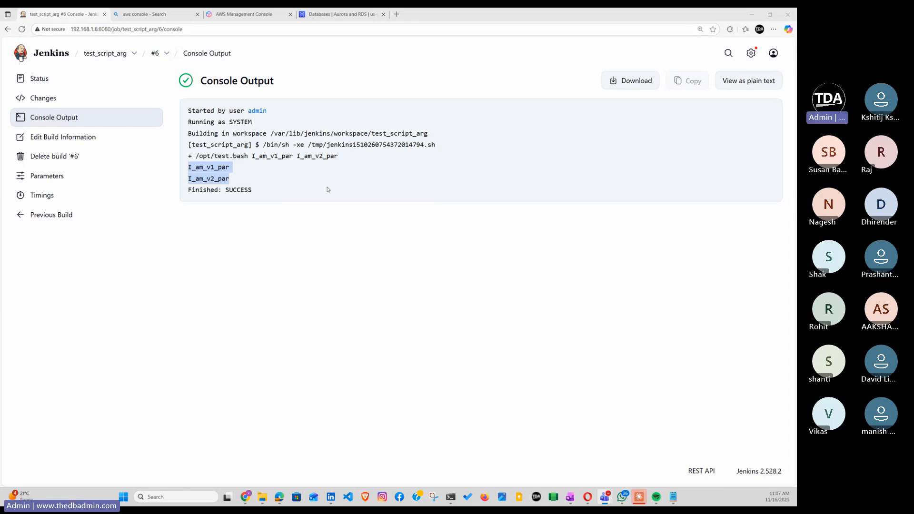
{"action": "left_click", "coordinate": [52, 57]}
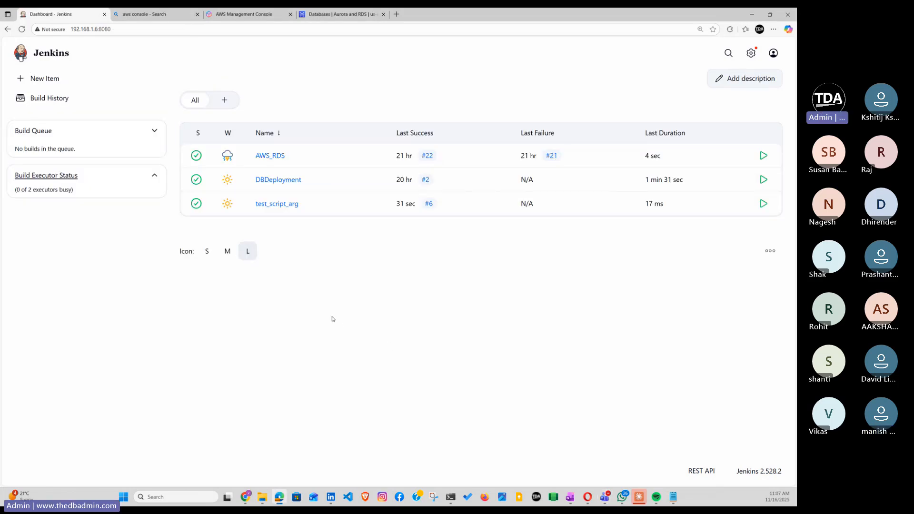
Step: Switch to the root@nuc01:/opt terminal and open the sudoers file with visudo
{"action": "mouse_move", "coordinate": [450, 496]}
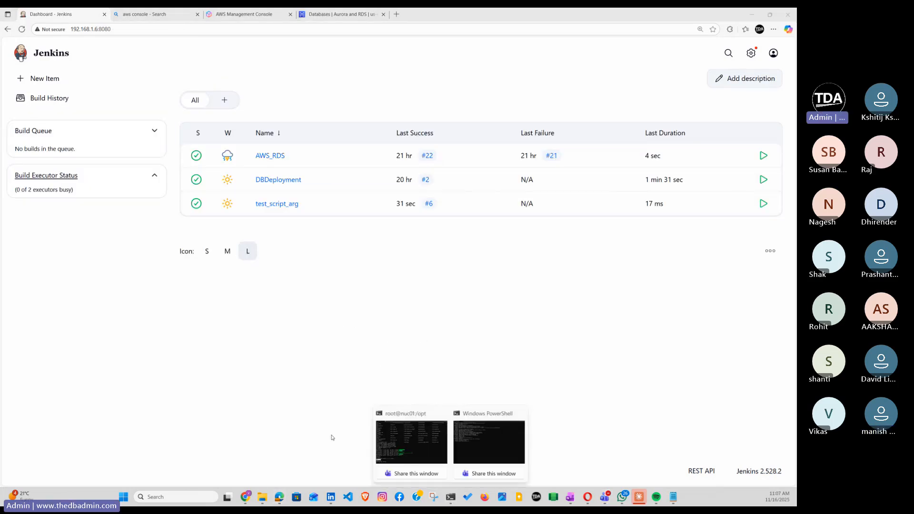
{"action": "left_click", "coordinate": [413, 451]}
{"action": "key", "text": "Up"}
{"action": "key", "text": "Up"}
{"action": "key", "text": "Up"}
{"action": "key", "text": "Up"}
{"action": "key", "text": "Up"}
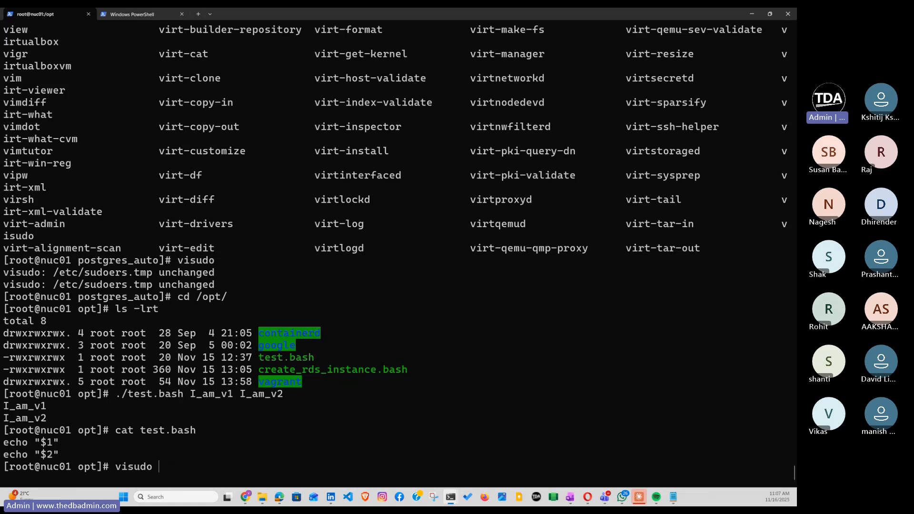
{"action": "key", "text": "Return"}
Step: Examine the host, run-as, NOPASSWD and command fields of the jenkins sudoers entry, then quit the editor
{"action": "left_click_drag", "start_coordinate": [4, 189], "coordinate": [195, 188]}
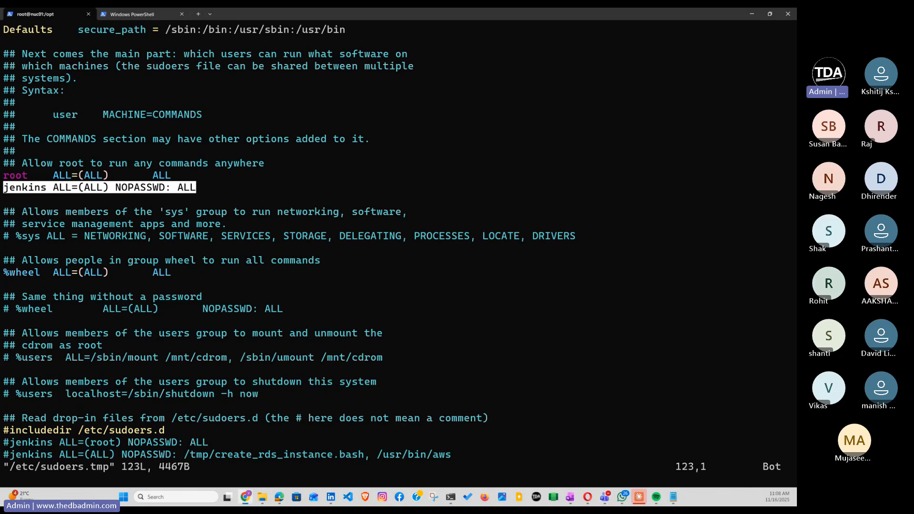
{"action": "left_click", "coordinate": [43, 189]}
{"action": "left_click_drag", "start_coordinate": [47, 190], "coordinate": [71, 189]}
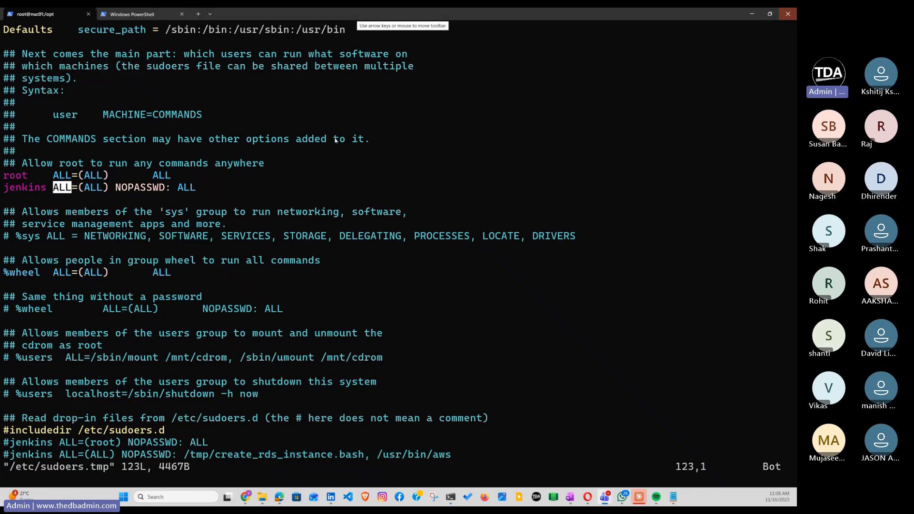
{"action": "left_click_drag", "start_coordinate": [79, 190], "coordinate": [107, 191]}
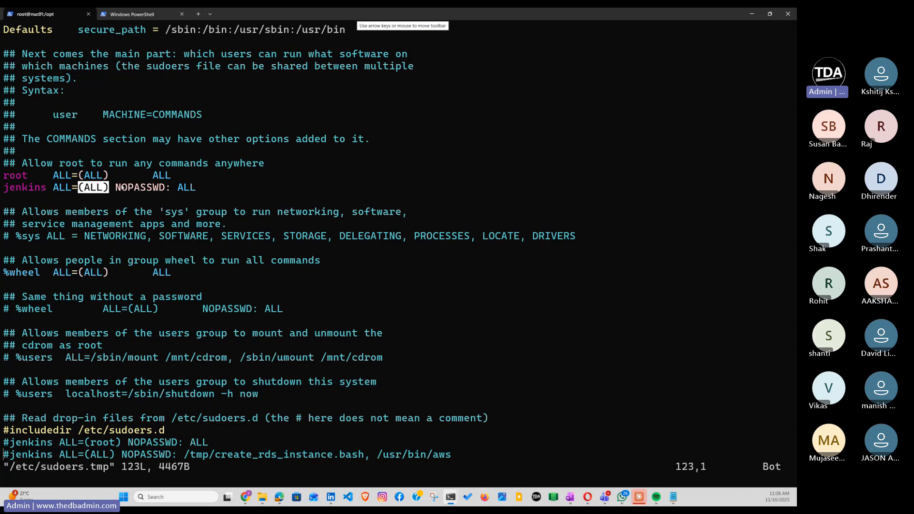
{"action": "left_click_drag", "start_coordinate": [116, 190], "coordinate": [163, 189]}
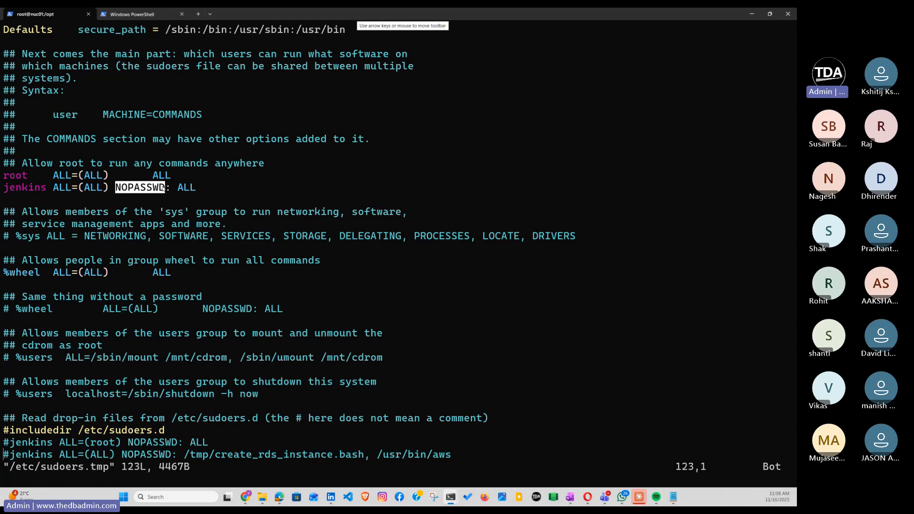
{"action": "left_click", "coordinate": [139, 194]}
{"action": "left_click_drag", "start_coordinate": [116, 189], "coordinate": [163, 190]}
{"action": "left_click_drag", "start_coordinate": [178, 188], "coordinate": [3, 188]}
{"action": "left_click", "coordinate": [204, 194]}
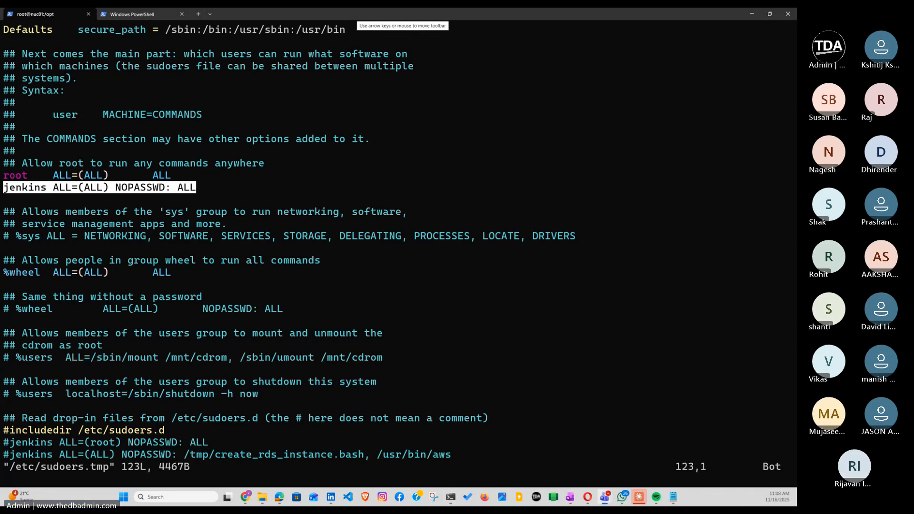
{"action": "left_click_drag", "start_coordinate": [5, 187], "coordinate": [198, 187]}
{"action": "left_click", "coordinate": [102, 205]}
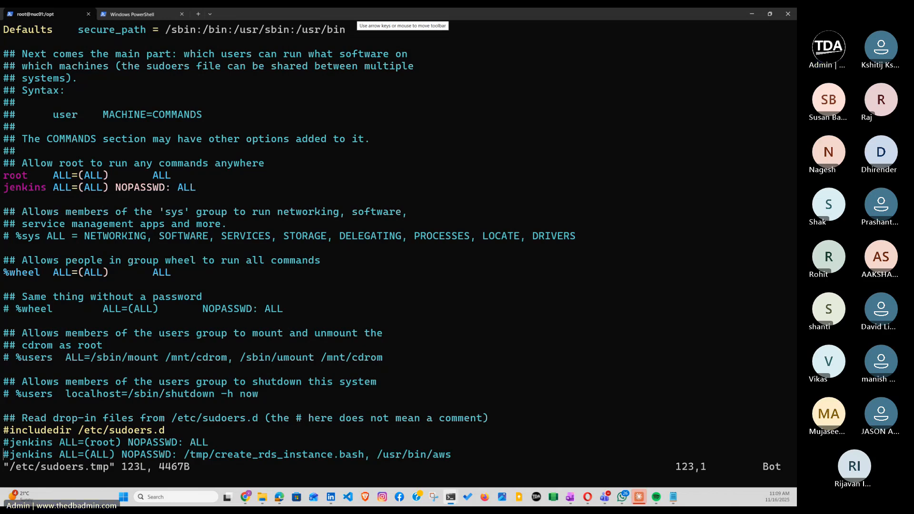
{"action": "key", "text": "Escape"}
{"action": "type", "text": ":q"}
{"action": "key", "text": "Return"}
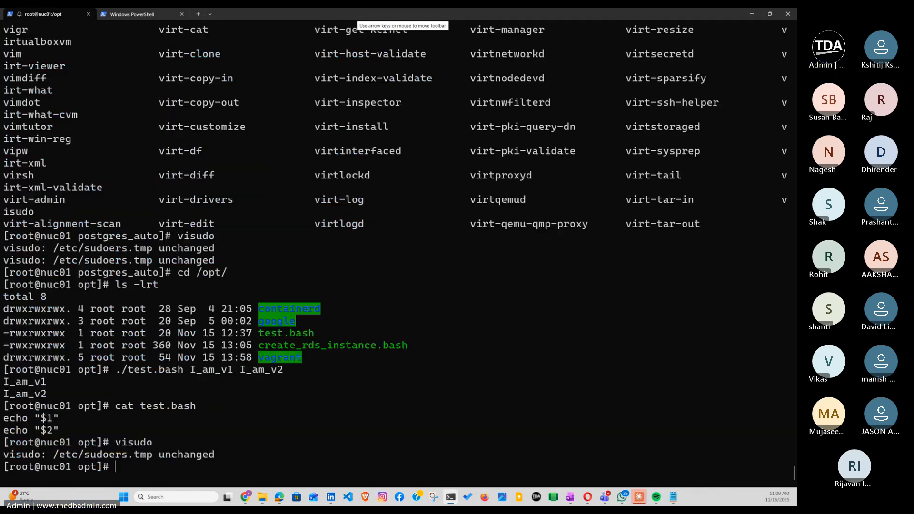
Step: Reopen the sudoers file with visudo, re-examine the jenkins entry below the root line, and quit the editor
{"action": "type", "text": "visudo"}
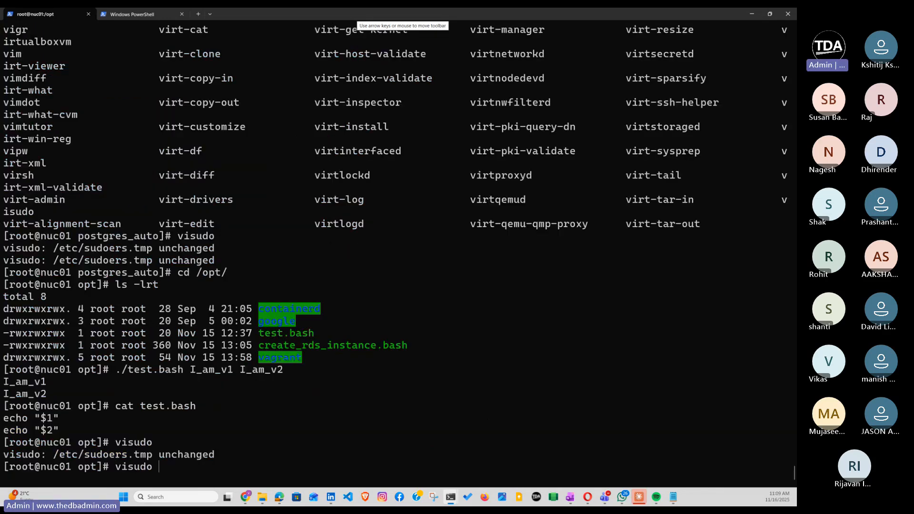
{"action": "key", "text": "Return"}
{"action": "left_click_drag", "start_coordinate": [4, 191], "coordinate": [196, 188]}
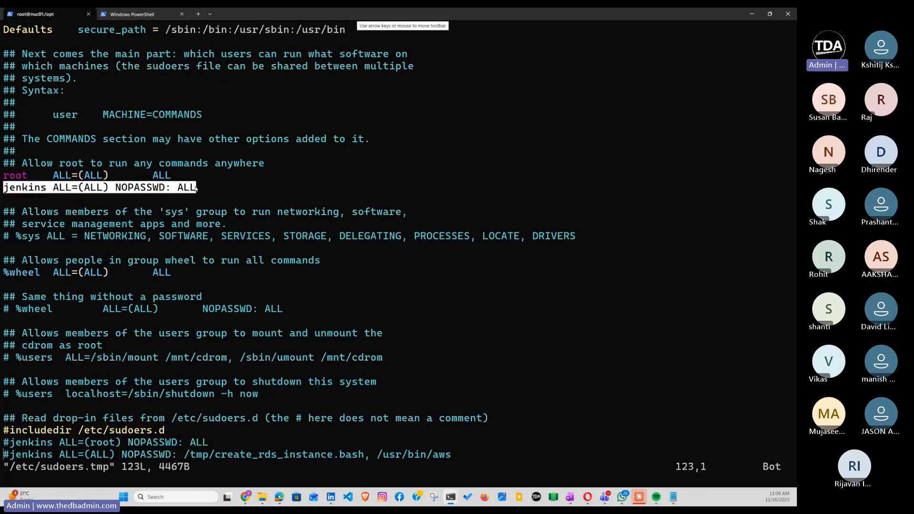
{"action": "left_click", "coordinate": [141, 194]}
{"action": "mouse_move", "coordinate": [4, 188]}
{"action": "left_mouse_down"}
{"action": "mouse_move", "coordinate": [213, 189]}
{"action": "mouse_move", "coordinate": [1, 188]}
{"action": "left_mouse_up"}
{"action": "double_click", "coordinate": [57, 191]}
{"action": "double_click", "coordinate": [185, 189]}
{"action": "type", "text": ":q!"}
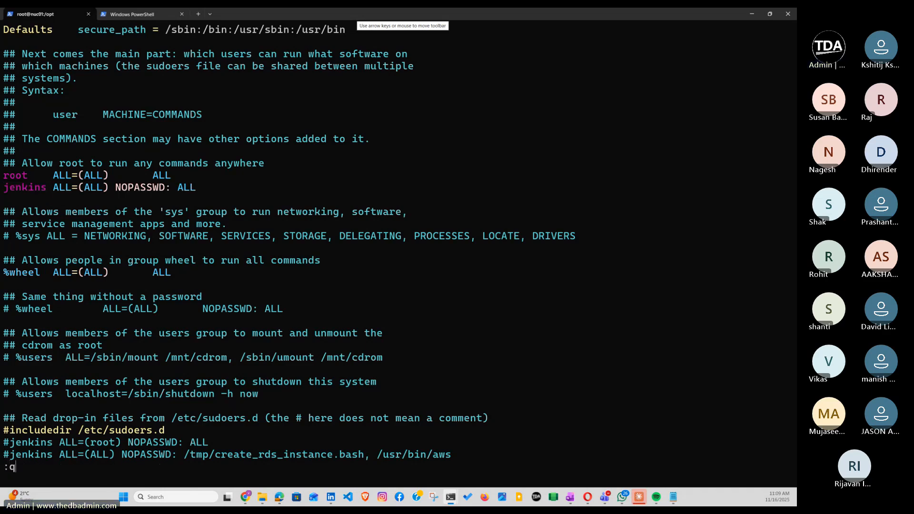
{"action": "key", "text": "Return"}
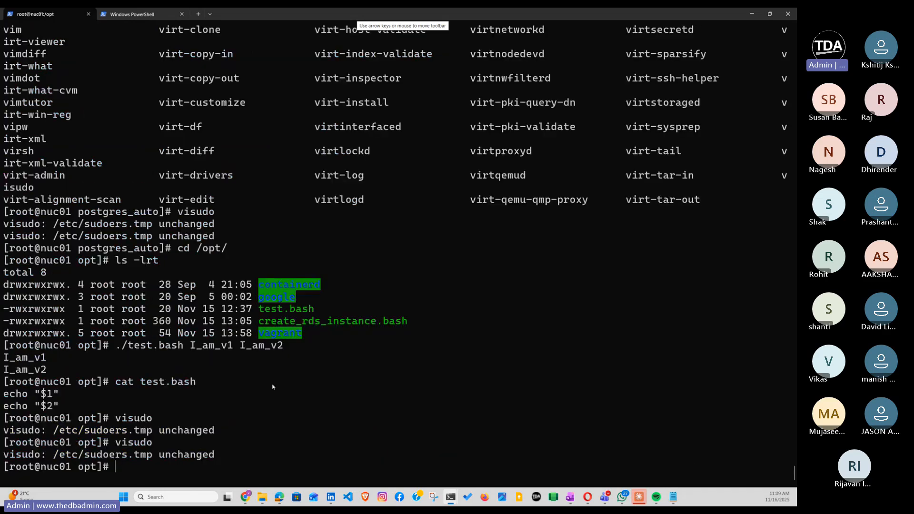
Step: Switch to Jenkins in the browser, examine the v1 and v2 fields on test_script_arg's build form, and return to the dashboard
{"action": "left_click", "coordinate": [279, 497]}
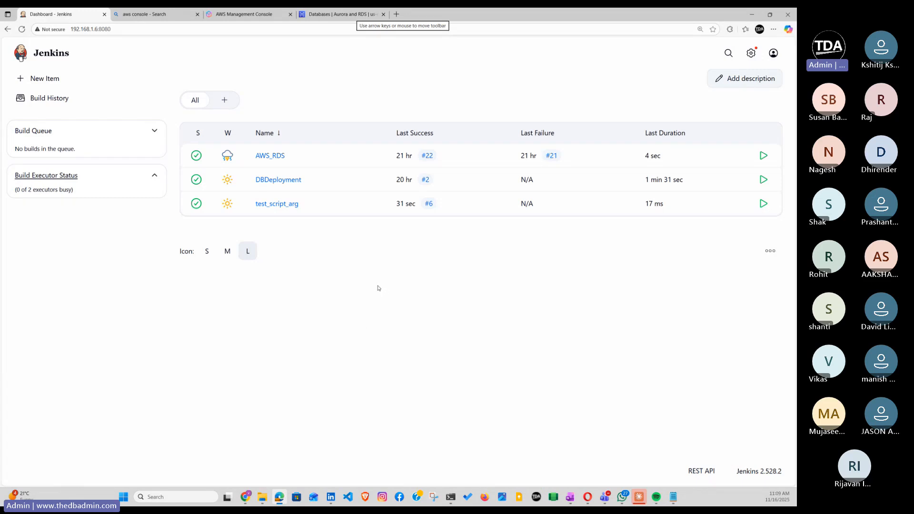
{"action": "left_click", "coordinate": [294, 206]}
{"action": "left_click", "coordinate": [71, 137]}
{"action": "left_click", "coordinate": [209, 142]}
{"action": "left_click", "coordinate": [210, 188]}
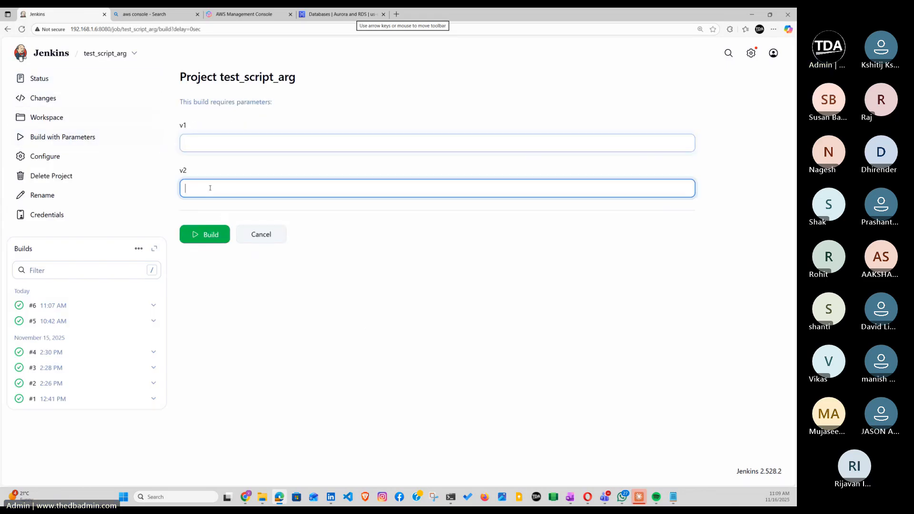
{"action": "left_click", "coordinate": [204, 141]}
{"action": "left_click", "coordinate": [196, 189]}
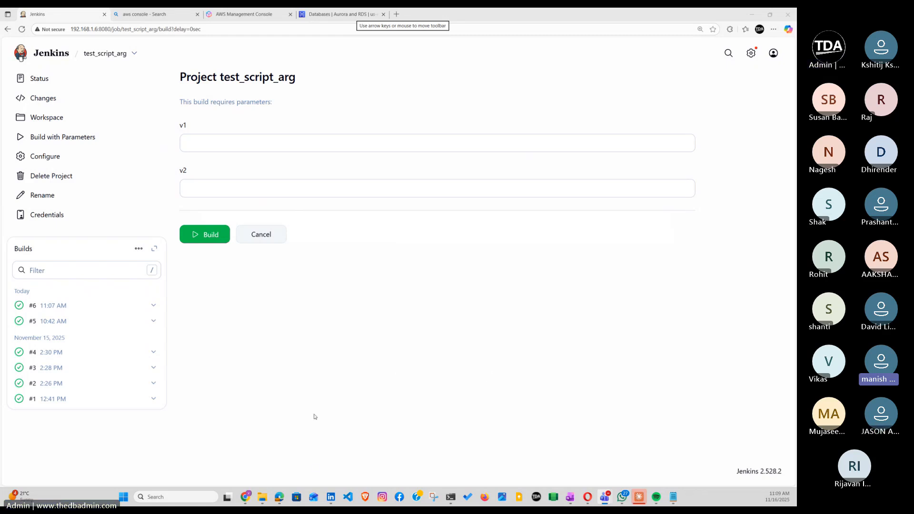
{"action": "left_click", "coordinate": [52, 53]}
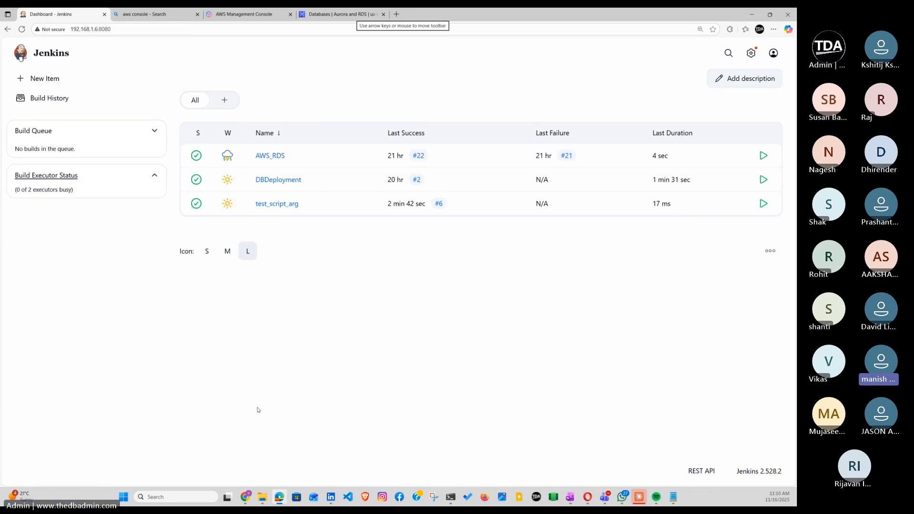
Step: Switch to the PostgreSQL WE page in OneNote and sketch a small box with a handwritten Jenkins label below it
{"action": "mouse_move", "coordinate": [451, 497]}
{"action": "left_click", "coordinate": [396, 456]}
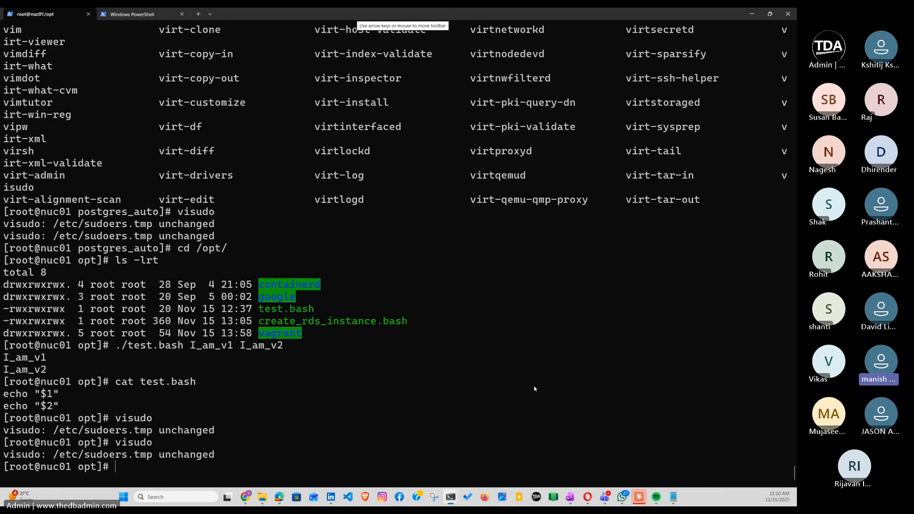
{"action": "key", "text": "alt+Tab"}
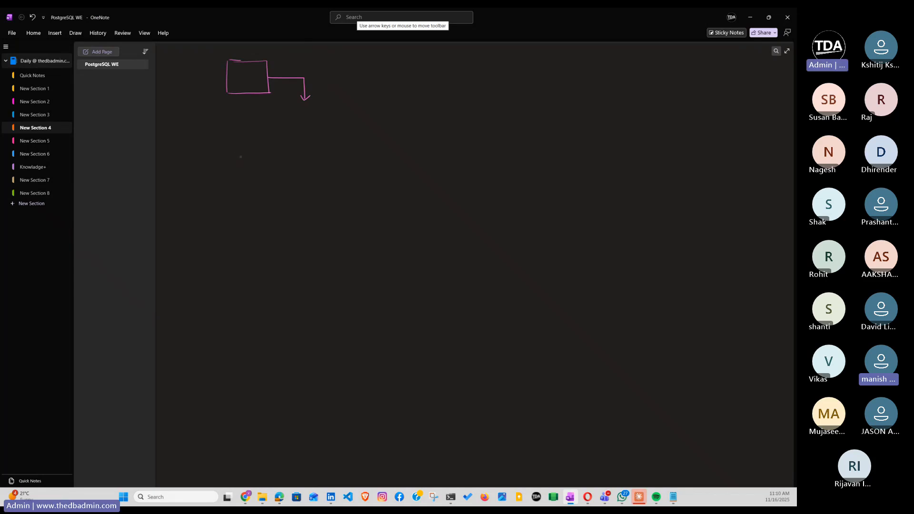
{"action": "left_click_drag", "start_coordinate": [240, 156], "coordinate": [238, 195]}
{"action": "mouse_move", "coordinate": [240, 156]}
{"action": "left_mouse_down"}
{"action": "mouse_move", "coordinate": [288, 156]}
{"action": "mouse_move", "coordinate": [289, 194]}
{"action": "mouse_move", "coordinate": [266, 194]}
{"action": "mouse_move", "coordinate": [290, 194]}
{"action": "mouse_move", "coordinate": [278, 209]}
{"action": "mouse_move", "coordinate": [295, 201]}
{"action": "left_mouse_up"}
{"action": "left_click_drag", "start_coordinate": [300, 205], "coordinate": [293, 222]}
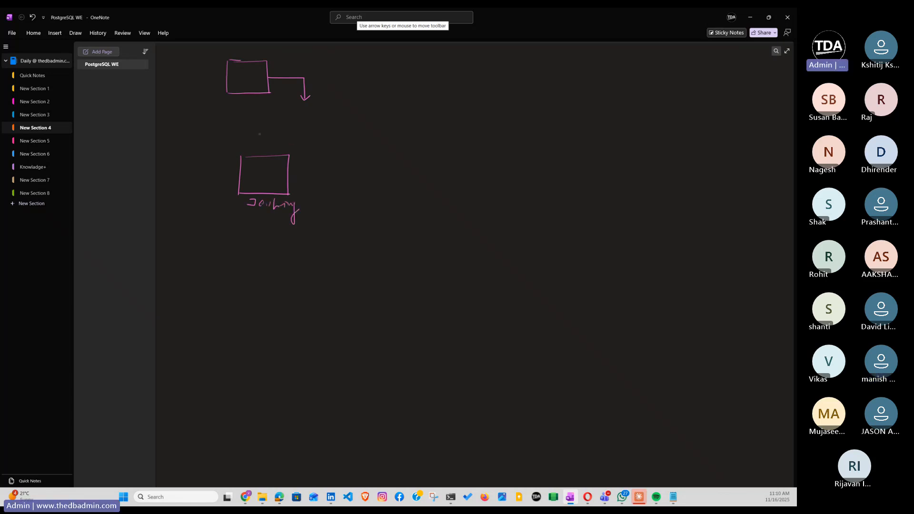
Step: Undo the last strokes of the box's Jenkins label and handwrite replacement letters below it
{"action": "key", "text": "ctrl+z"}
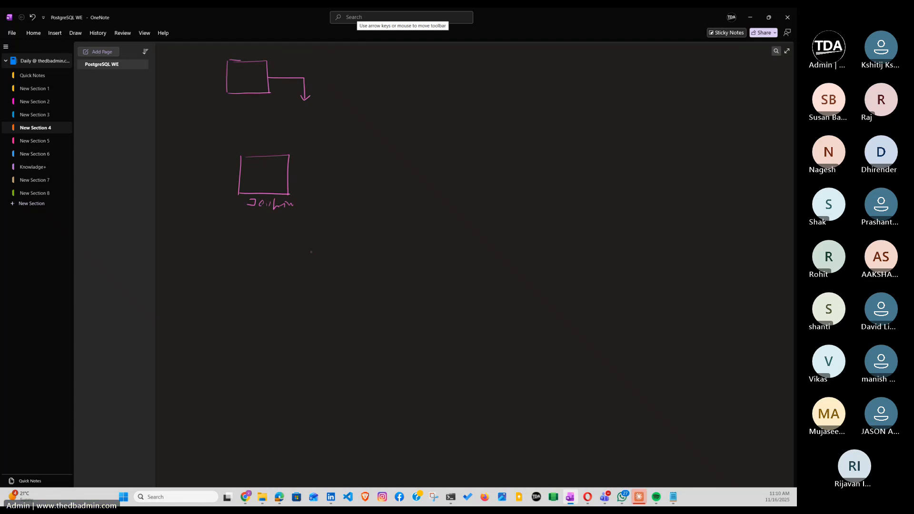
{"action": "key", "text": "ctrl+z"}
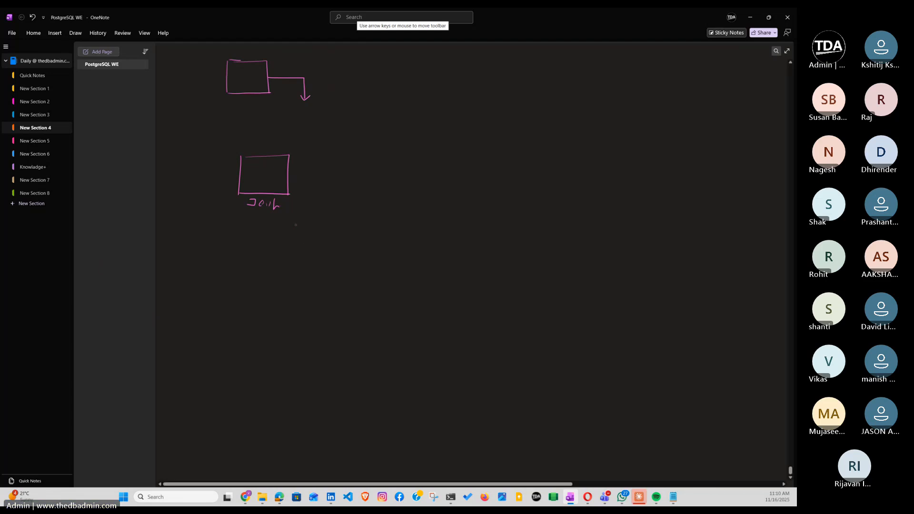
{"action": "mouse_move", "coordinate": [251, 204]}
{"action": "left_mouse_down"}
{"action": "mouse_move", "coordinate": [275, 203]}
{"action": "mouse_move", "coordinate": [246, 223]}
{"action": "mouse_move", "coordinate": [281, 224]}
{"action": "left_mouse_up"}
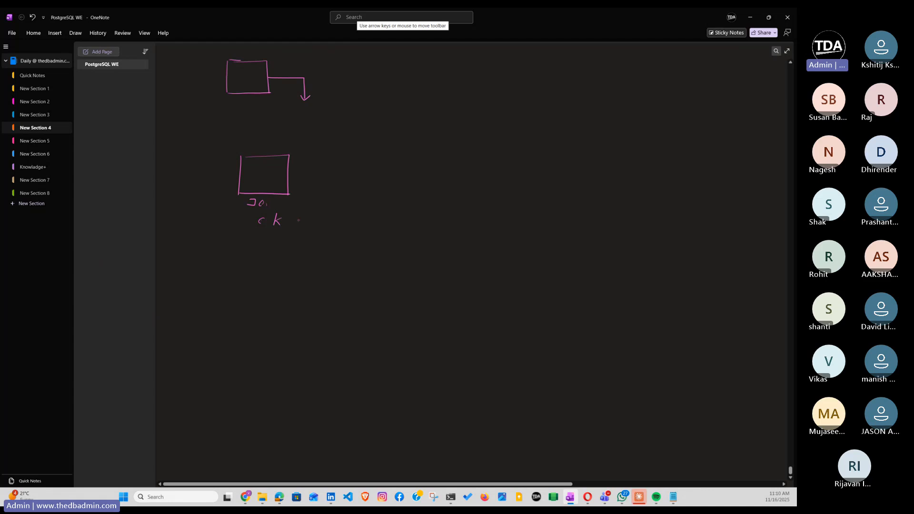
Step: Draw a large rectangle on a blank area of the page with a small box marked J inside its upper-left corner
{"action": "scroll", "coordinate": [412, 220], "scroll_direction": "down", "scroll_amount": 5}
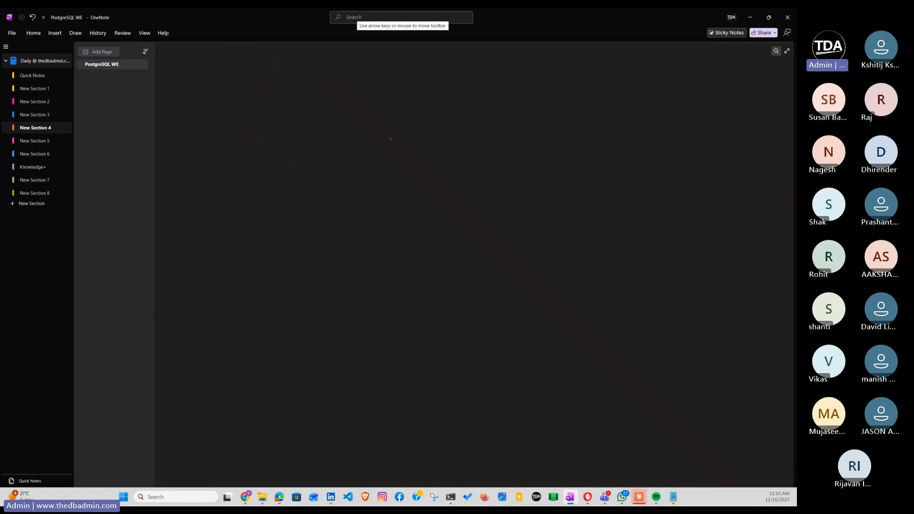
{"action": "left_click_drag", "start_coordinate": [382, 131], "coordinate": [373, 232]}
{"action": "mouse_move", "coordinate": [384, 127]}
{"action": "left_mouse_down"}
{"action": "mouse_move", "coordinate": [552, 129]}
{"action": "mouse_move", "coordinate": [546, 242]}
{"action": "left_mouse_up"}
{"action": "left_click_drag", "start_coordinate": [373, 230], "coordinate": [549, 247]}
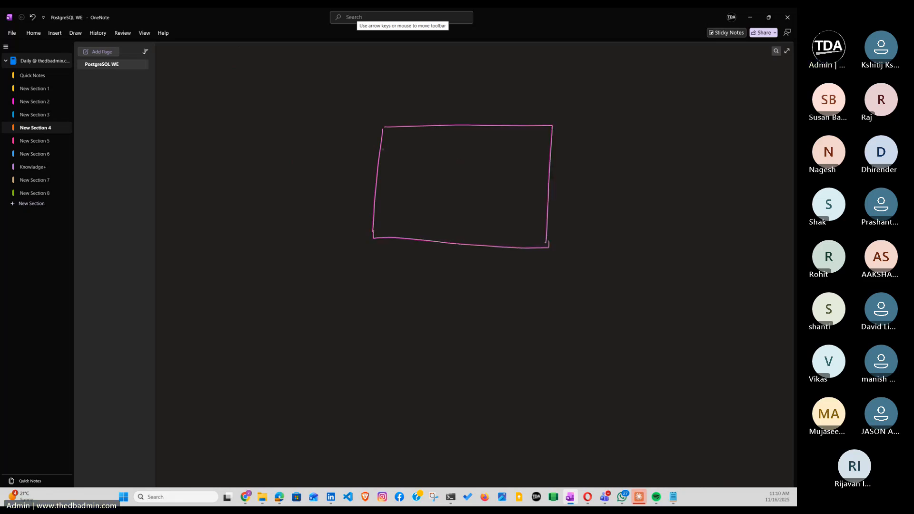
{"action": "mouse_move", "coordinate": [381, 150]}
{"action": "left_mouse_down"}
{"action": "mouse_move", "coordinate": [419, 154]}
{"action": "mouse_move", "coordinate": [426, 126]}
{"action": "mouse_move", "coordinate": [404, 138]}
{"action": "left_mouse_up"}
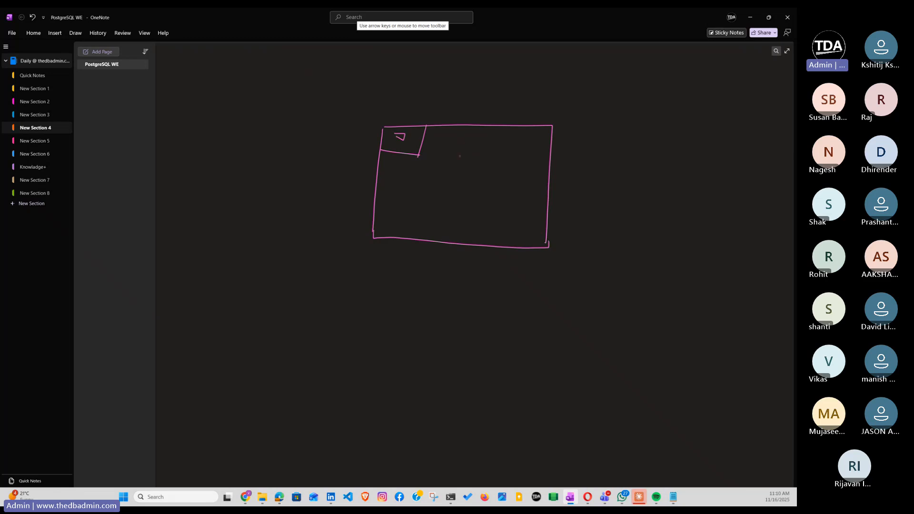
Step: Draw a box labelled opt around a small S box, with a line branching outside the rectangle to P1 and P2
{"action": "mouse_move", "coordinate": [458, 160]}
{"action": "left_mouse_down"}
{"action": "mouse_move", "coordinate": [455, 179]}
{"action": "mouse_move", "coordinate": [492, 172]}
{"action": "mouse_move", "coordinate": [471, 180]}
{"action": "mouse_move", "coordinate": [455, 179]}
{"action": "mouse_move", "coordinate": [464, 152]}
{"action": "mouse_move", "coordinate": [483, 155]}
{"action": "mouse_move", "coordinate": [473, 176]}
{"action": "mouse_move", "coordinate": [460, 166]}
{"action": "mouse_move", "coordinate": [464, 174]}
{"action": "mouse_move", "coordinate": [565, 168]}
{"action": "mouse_move", "coordinate": [584, 153]}
{"action": "mouse_move", "coordinate": [580, 187]}
{"action": "left_mouse_up"}
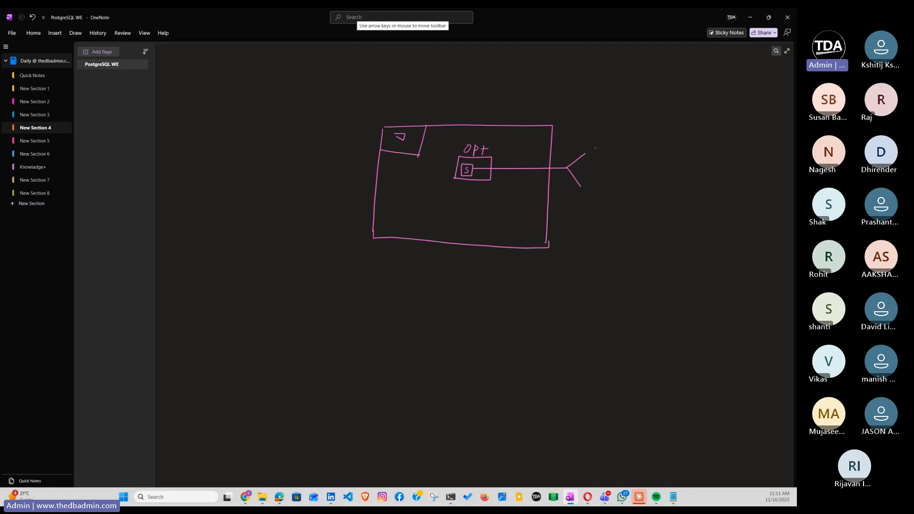
{"action": "left_click_drag", "start_coordinate": [593, 148], "coordinate": [603, 196]}
Step: Link the J box to an underlined Job label, and branch it into two circled S items marked P1 and P2
{"action": "mouse_move", "coordinate": [379, 145]}
{"action": "left_mouse_down"}
{"action": "mouse_move", "coordinate": [341, 145]}
{"action": "mouse_move", "coordinate": [318, 212]}
{"action": "mouse_move", "coordinate": [338, 214]}
{"action": "mouse_move", "coordinate": [335, 222]}
{"action": "left_mouse_up"}
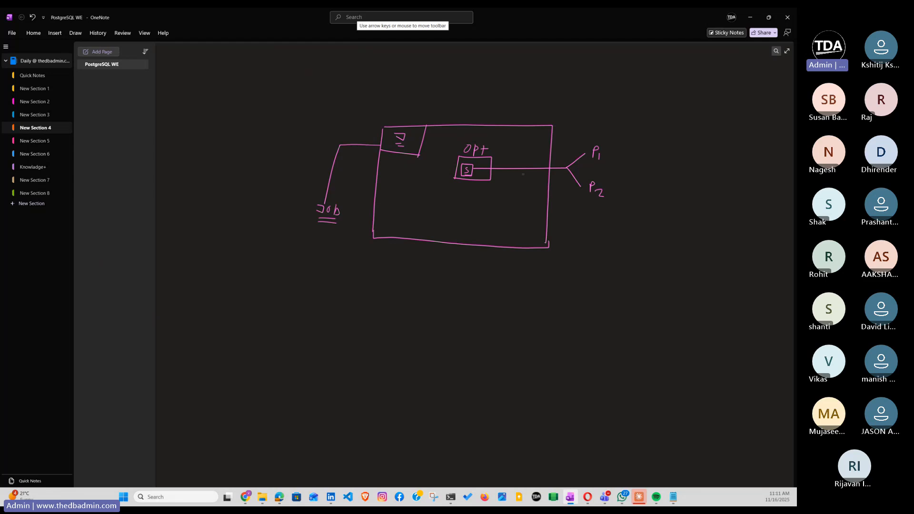
{"action": "left_click_drag", "start_coordinate": [323, 220], "coordinate": [310, 265]}
{"action": "left_click_drag", "start_coordinate": [586, 163], "coordinate": [600, 163]}
{"action": "left_click_drag", "start_coordinate": [590, 207], "coordinate": [600, 207]}
{"action": "mouse_move", "coordinate": [318, 265]}
{"action": "left_mouse_down"}
{"action": "mouse_move", "coordinate": [319, 244]}
{"action": "mouse_move", "coordinate": [333, 242]}
{"action": "mouse_move", "coordinate": [332, 288]}
{"action": "left_mouse_up"}
{"action": "mouse_move", "coordinate": [340, 239]}
{"action": "left_mouse_down"}
{"action": "mouse_move", "coordinate": [332, 250]}
{"action": "mouse_move", "coordinate": [340, 238]}
{"action": "left_mouse_up"}
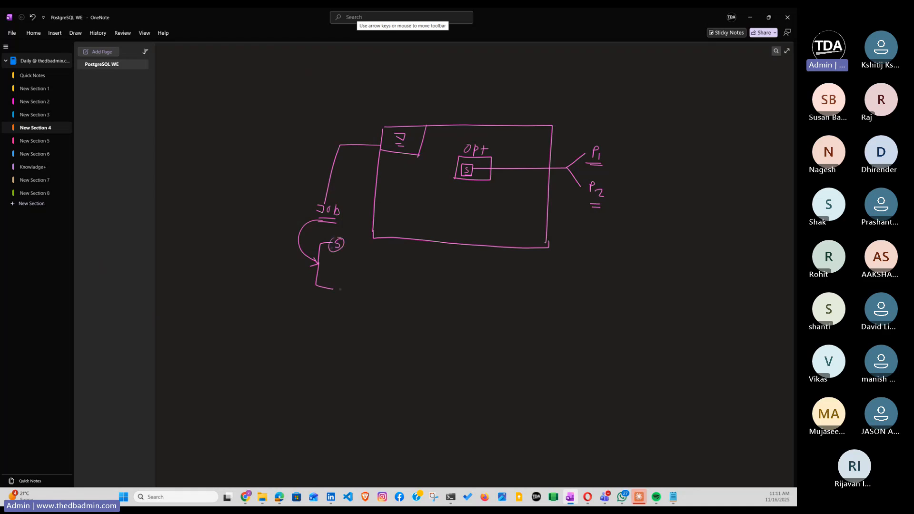
{"action": "left_click_drag", "start_coordinate": [340, 287], "coordinate": [341, 287]}
{"action": "left_click_drag", "start_coordinate": [323, 222], "coordinate": [340, 220]}
{"action": "left_click_drag", "start_coordinate": [357, 238], "coordinate": [361, 241]}
{"action": "left_click_drag", "start_coordinate": [358, 290], "coordinate": [372, 303]}
{"action": "left_click_drag", "start_coordinate": [348, 309], "coordinate": [360, 310]}
Step: Connect the J box to the opt box, and add a Jenkins label with arrows to the opt box and to Awscli
{"action": "left_click_drag", "start_coordinate": [419, 149], "coordinate": [455, 169]}
{"action": "left_click_drag", "start_coordinate": [443, 101], "coordinate": [432, 152]}
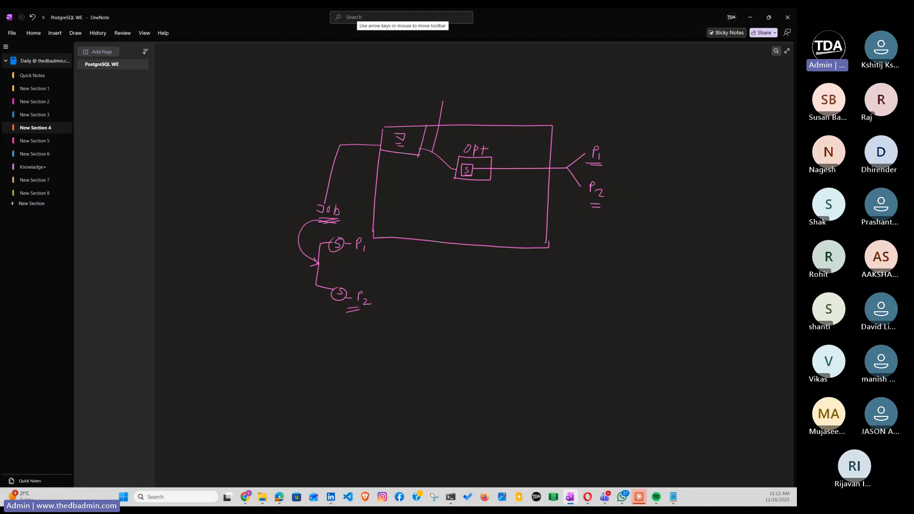
{"action": "mouse_move", "coordinate": [450, 85]}
{"action": "left_mouse_down"}
{"action": "mouse_move", "coordinate": [486, 89]}
{"action": "mouse_move", "coordinate": [514, 143]}
{"action": "mouse_move", "coordinate": [493, 164]}
{"action": "mouse_move", "coordinate": [504, 163]}
{"action": "left_mouse_up"}
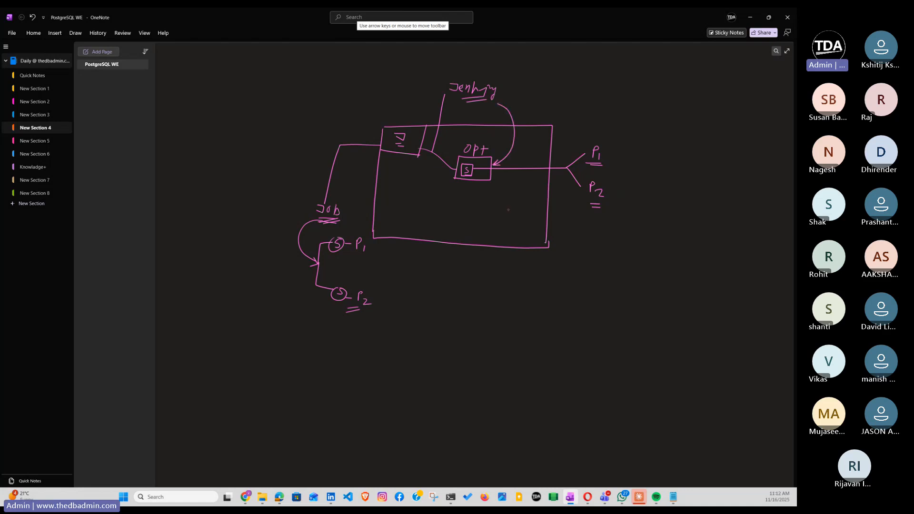
{"action": "mouse_move", "coordinate": [500, 93]}
{"action": "left_mouse_down"}
{"action": "mouse_move", "coordinate": [598, 85]}
{"action": "mouse_move", "coordinate": [589, 96]}
{"action": "left_mouse_up"}
{"action": "left_click_drag", "start_coordinate": [556, 100], "coordinate": [586, 100]}
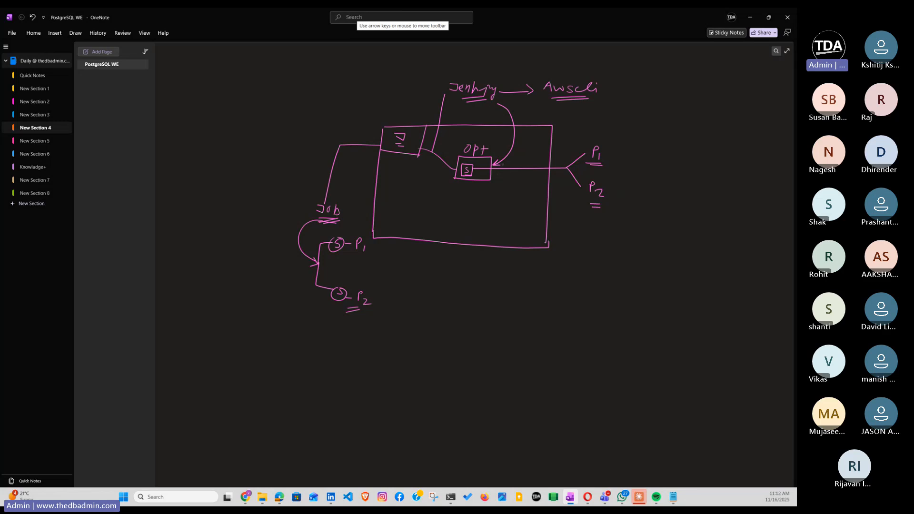
Step: Handwrite an arrow to sudo, the word visudo, and a jenkins entry line beside the diagram, underlining each
{"action": "mouse_move", "coordinate": [618, 121]}
{"action": "left_mouse_down"}
{"action": "mouse_move", "coordinate": [679, 127]}
{"action": "mouse_move", "coordinate": [691, 116]}
{"action": "mouse_move", "coordinate": [694, 128]}
{"action": "left_mouse_up"}
{"action": "left_click_drag", "start_coordinate": [661, 134], "coordinate": [698, 135]}
{"action": "left_click_drag", "start_coordinate": [649, 154], "coordinate": [662, 166]}
{"action": "left_click_drag", "start_coordinate": [666, 165], "coordinate": [702, 160]}
{"action": "left_click_drag", "start_coordinate": [636, 175], "coordinate": [698, 176]}
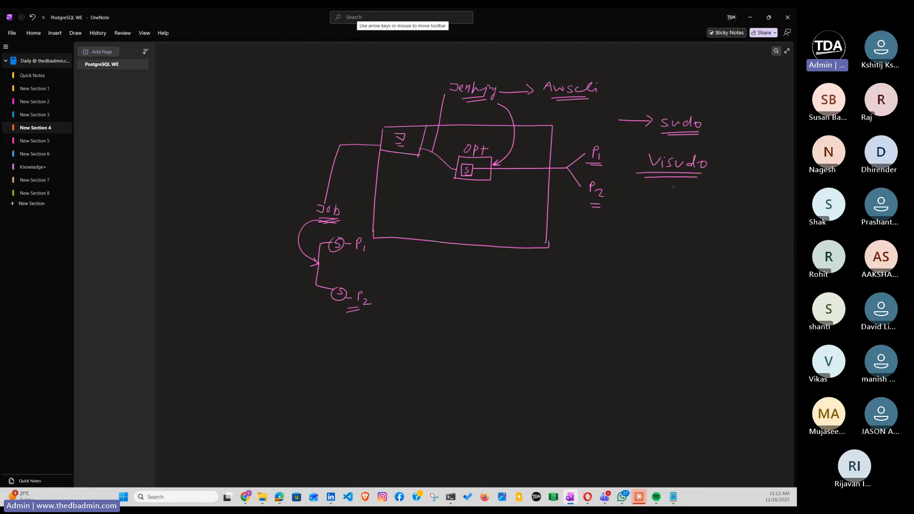
{"action": "left_click_drag", "start_coordinate": [639, 200], "coordinate": [631, 209]}
{"action": "left_click_drag", "start_coordinate": [645, 207], "coordinate": [702, 220]}
{"action": "left_click_drag", "start_coordinate": [638, 219], "coordinate": [733, 220]}
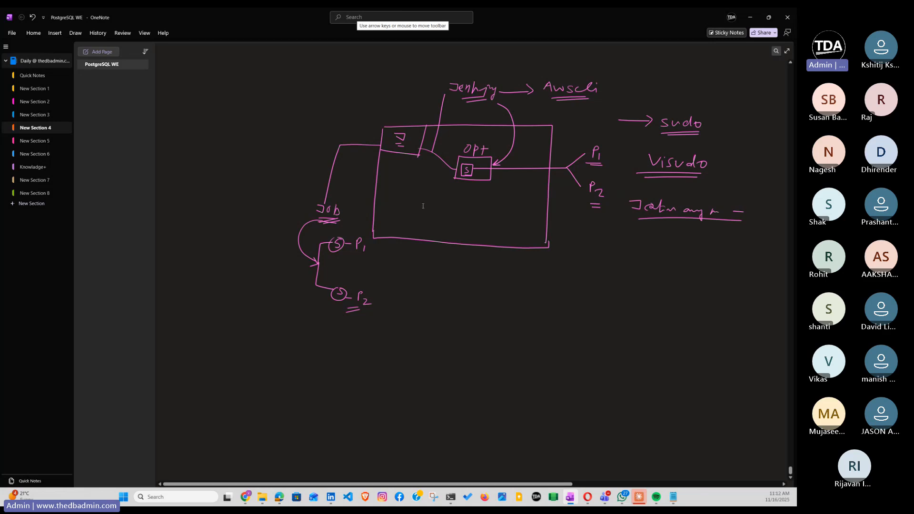
Step: Switch to the root@nuc01:/opt terminal, reopen the sudoers file with visudo to view the jenkins entry, and return to the diagram
{"action": "mouse_move", "coordinate": [450, 496]}
{"action": "left_click", "coordinate": [413, 452]}
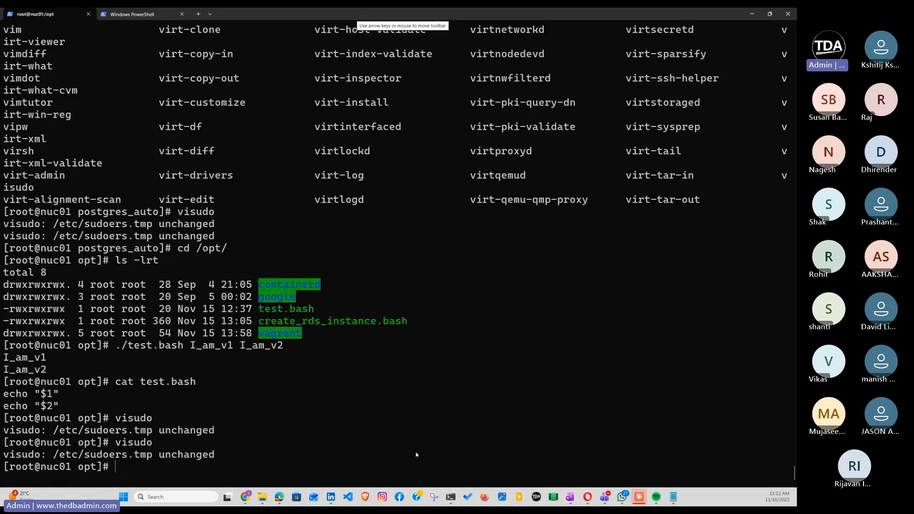
{"action": "key", "text": "Up"}
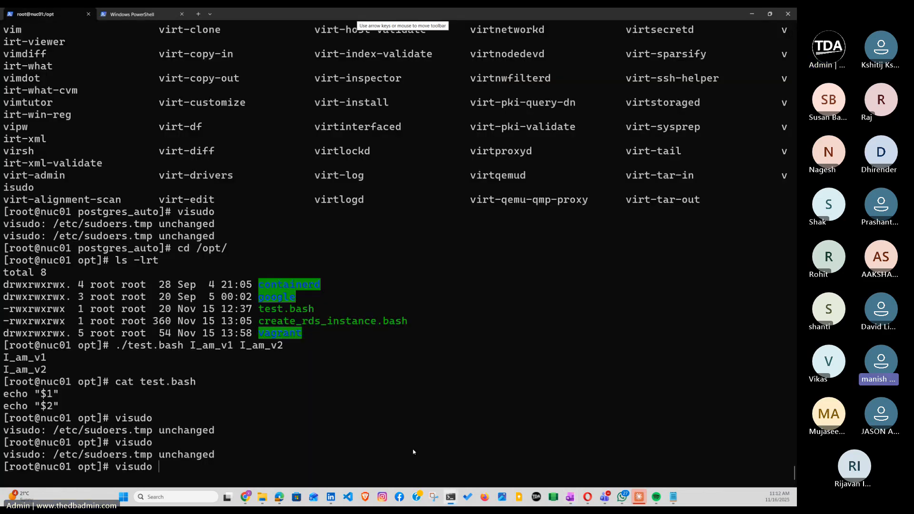
{"action": "key", "text": "Return"}
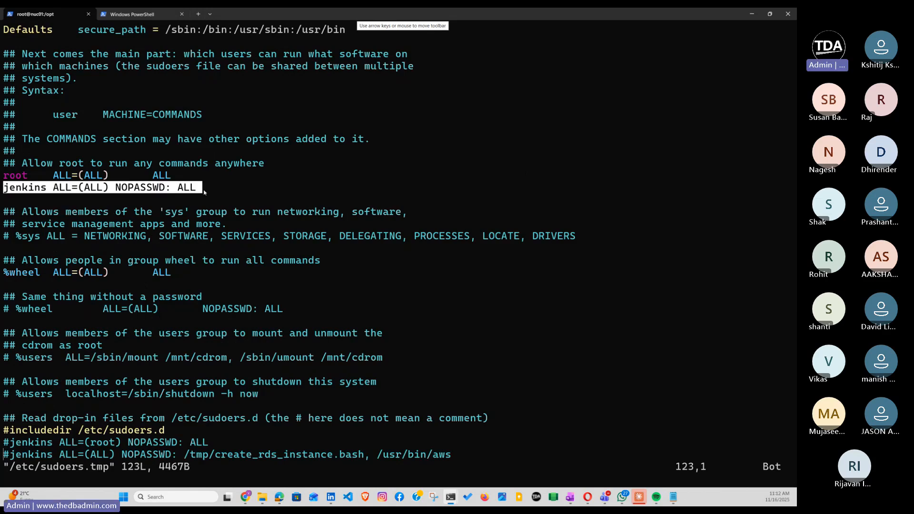
{"action": "left_click", "coordinate": [752, 14]}
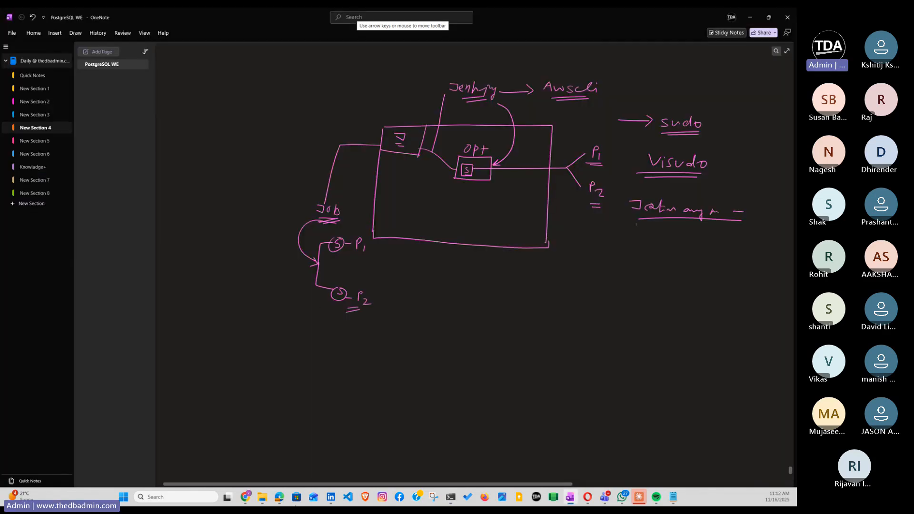
Step: Bring back the open sudoers file, clear the jenkins line's highlight while examining the entry, and return to the diagram
{"action": "mouse_move", "coordinate": [450, 497]}
{"action": "left_click", "coordinate": [409, 442]}
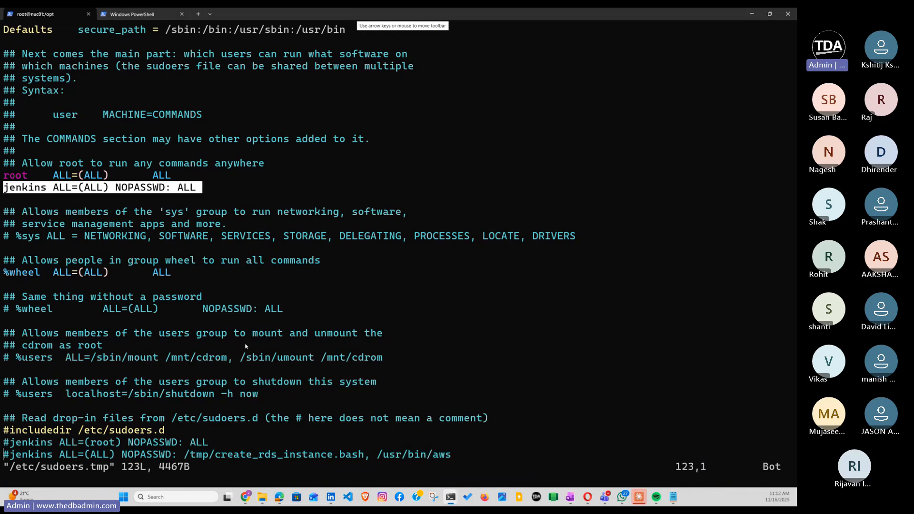
{"action": "left_click", "coordinate": [342, 318]}
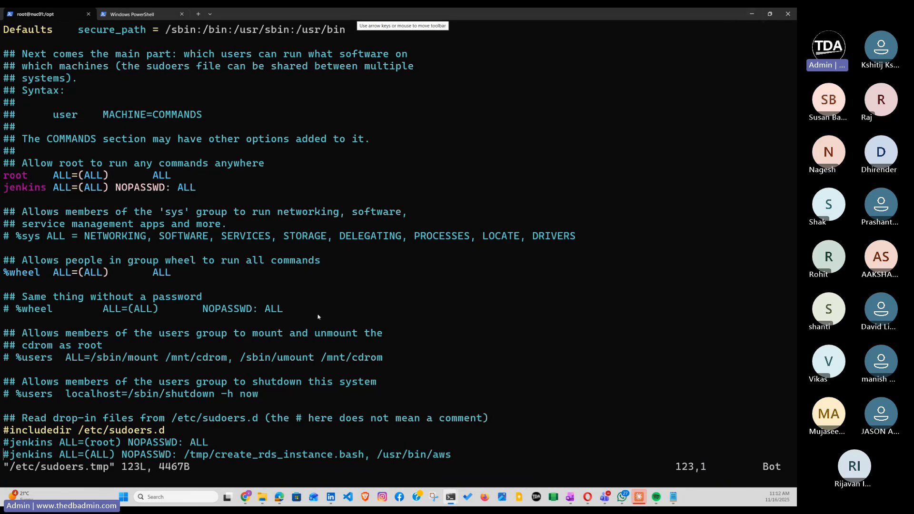
{"action": "left_click", "coordinate": [753, 16]}
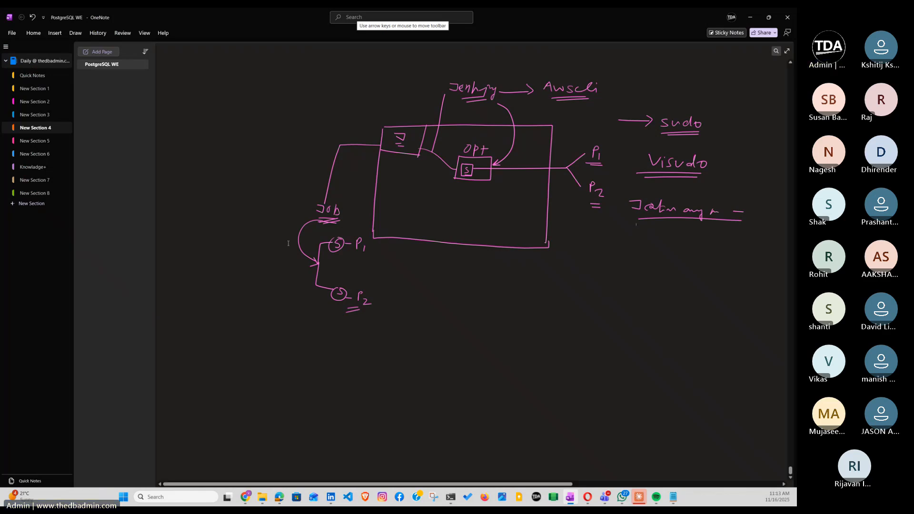
Step: Switch to Jenkins in the browser, re-examine the sudoers file in the root@nuc01:/opt terminal, and return to the Jenkins dashboard
{"action": "left_click", "coordinate": [604, 496]}
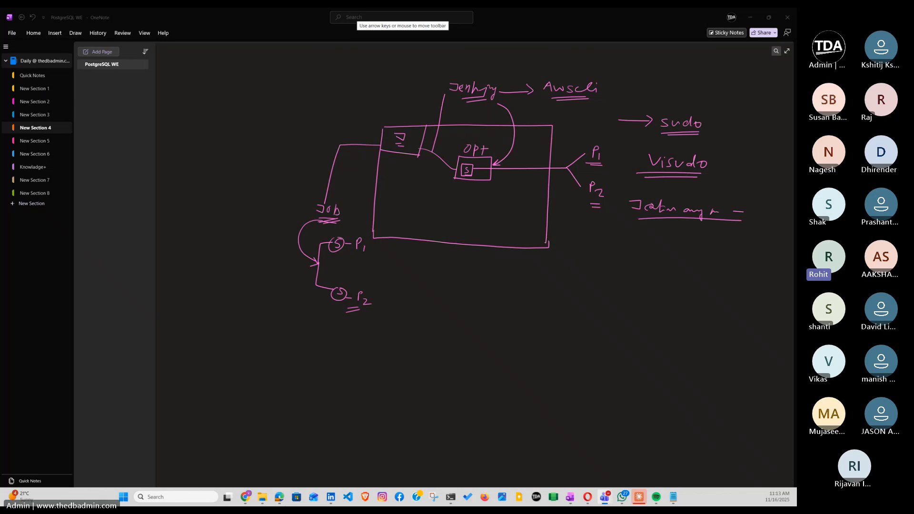
{"action": "left_click", "coordinate": [278, 496]}
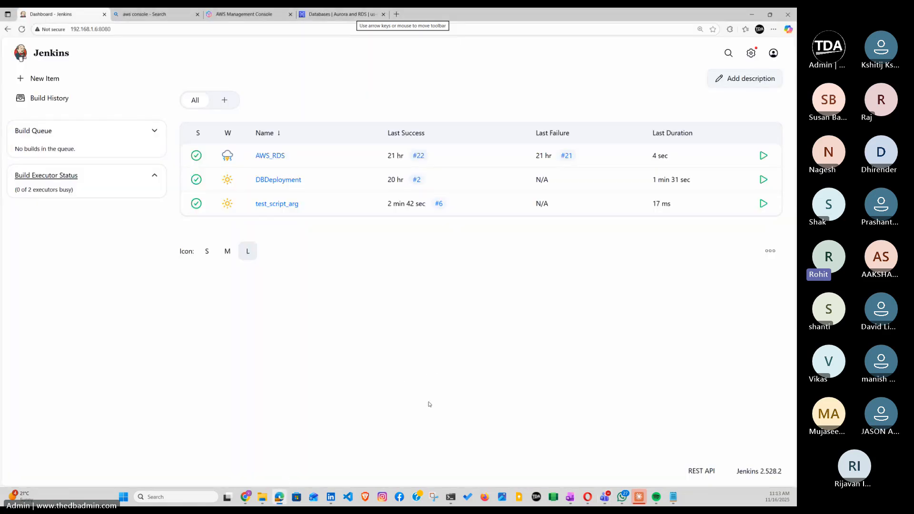
{"action": "left_click", "coordinate": [450, 497]}
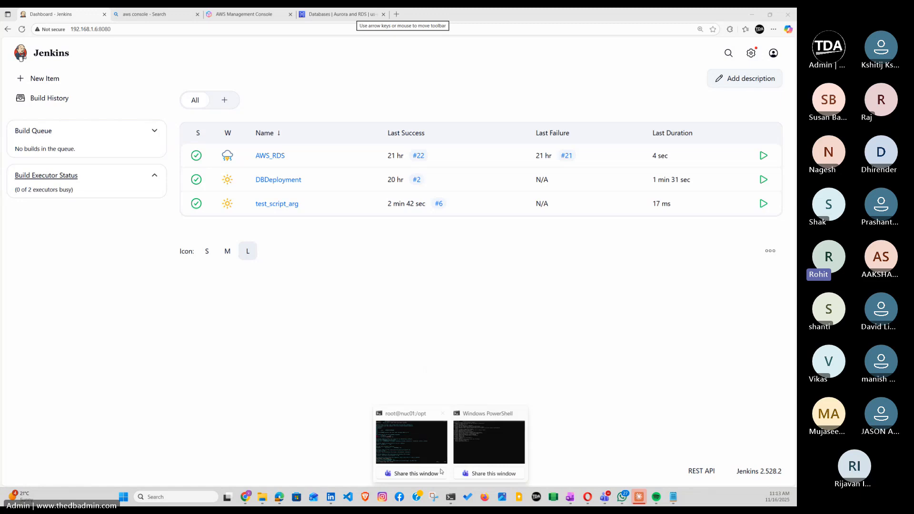
{"action": "left_click", "coordinate": [411, 441]}
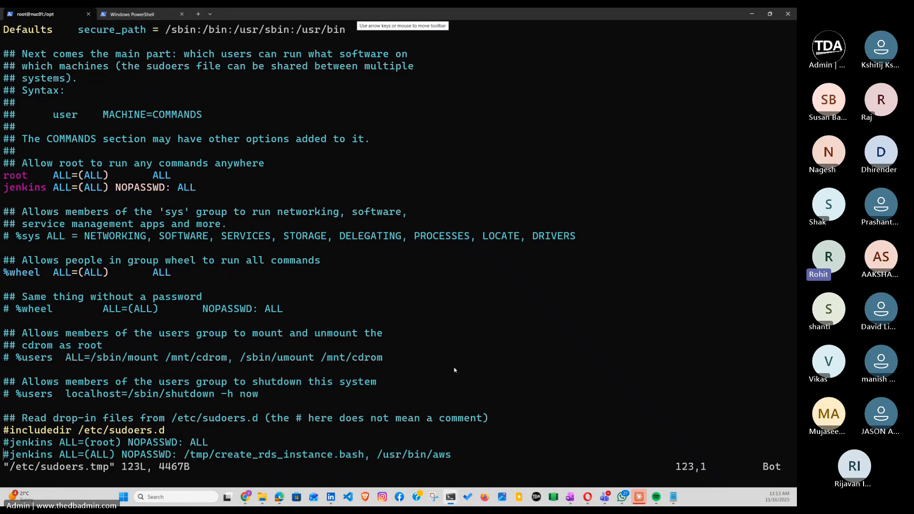
{"action": "left_click", "coordinate": [752, 16]}
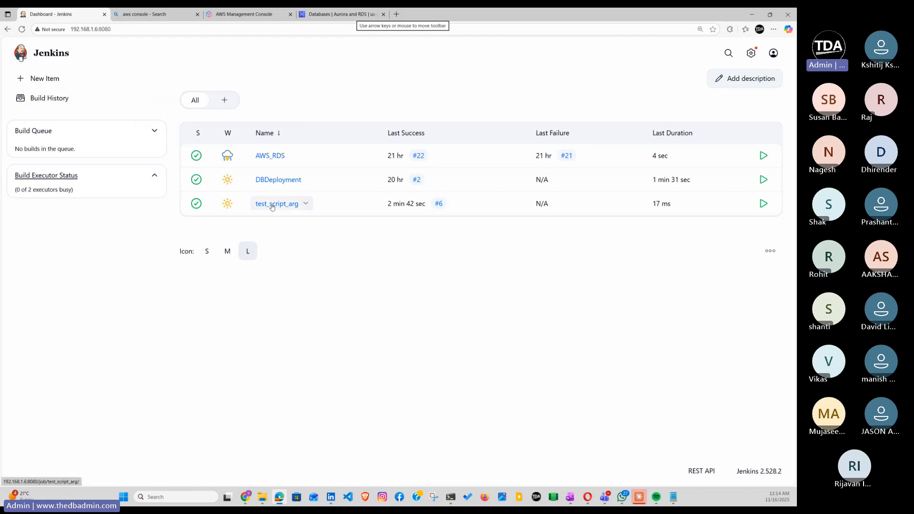
Step: Create a new Jenkins Freestyle project named scrip_arg
{"action": "left_click", "coordinate": [36, 80]}
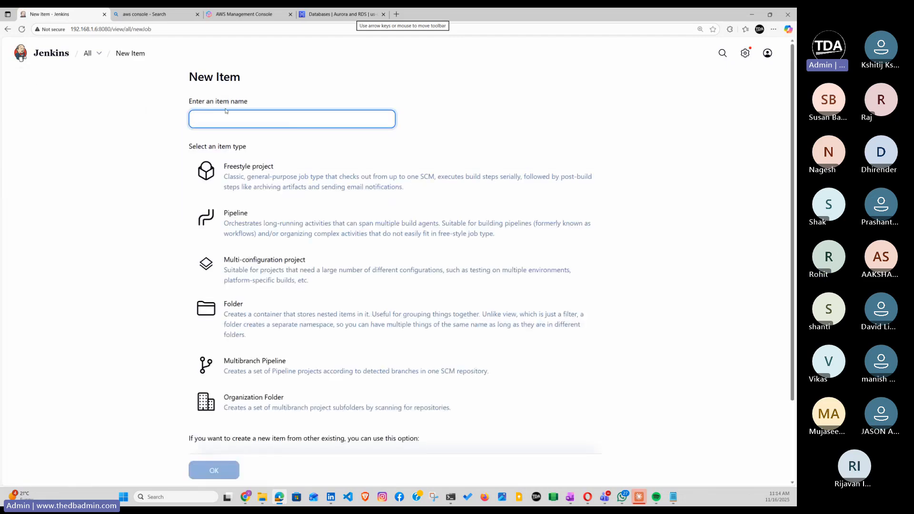
{"action": "left_click", "coordinate": [227, 115]}
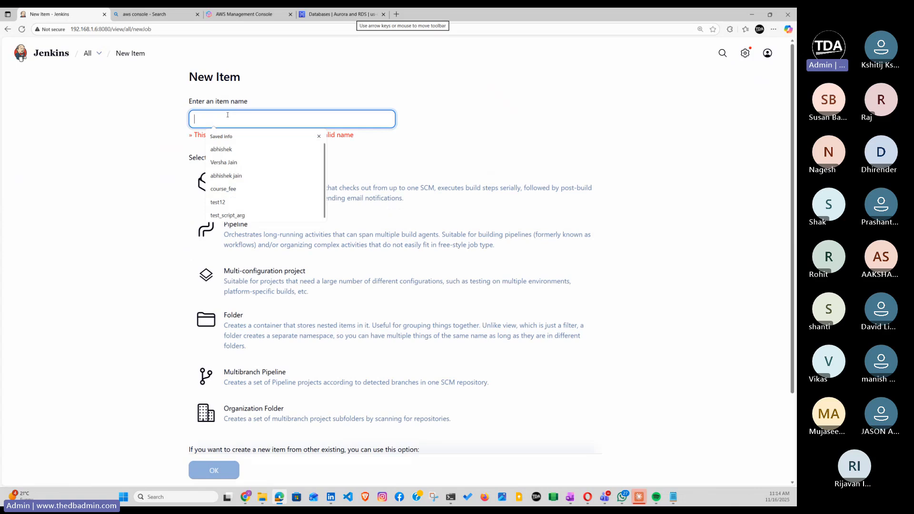
{"action": "type", "text": "scrip_arg"}
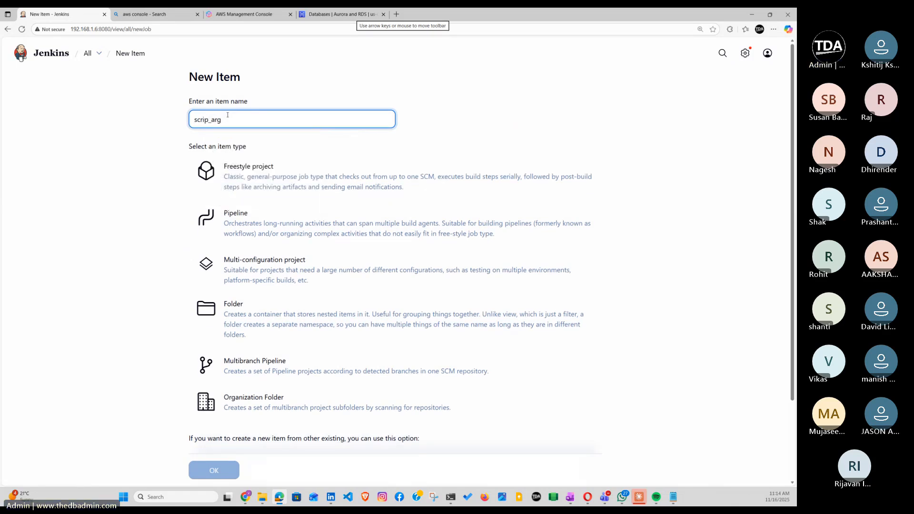
{"action": "left_click", "coordinate": [230, 180]}
{"action": "left_click", "coordinate": [226, 467]}
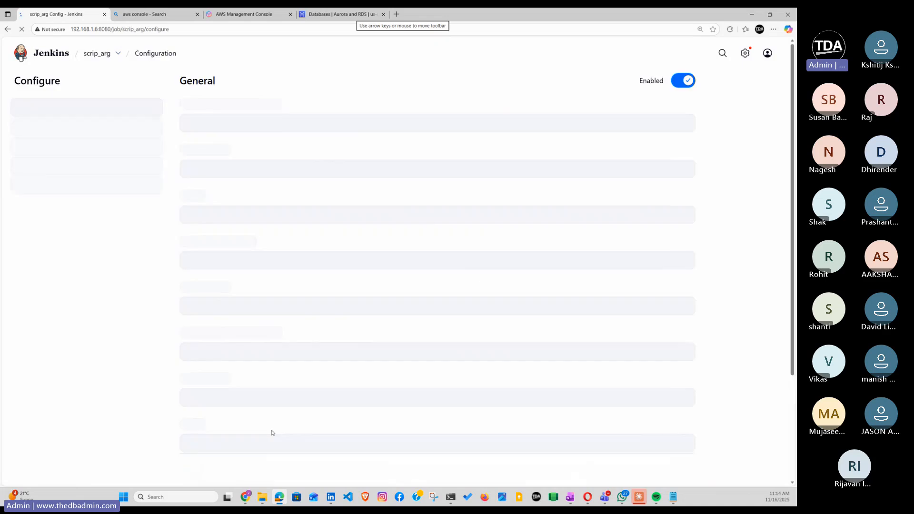
Step: Enter "exec script with args" as the description of the scrip_arg project
{"action": "left_click", "coordinate": [219, 136]}
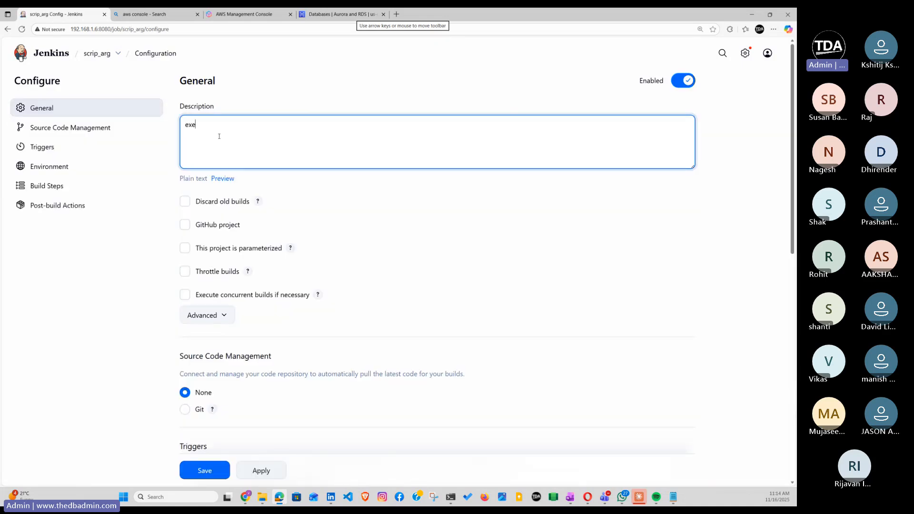
{"action": "type", "text": "exec script with args"}
{"action": "scroll", "coordinate": [369, 218], "scroll_direction": "down", "scroll_amount": 2}
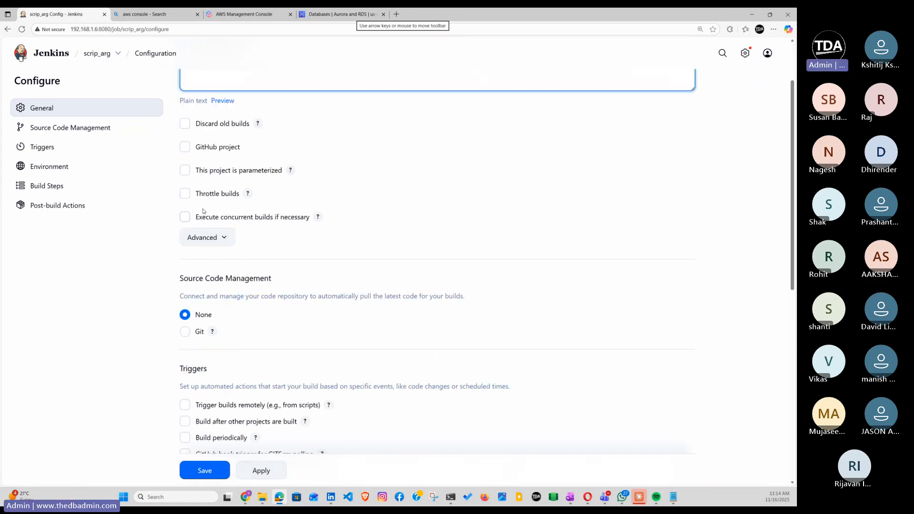
Step: Make the scrip_arg project parameterized and add a string parameter named P1
{"action": "scroll", "coordinate": [194, 202], "scroll_direction": "up", "scroll_amount": 2}
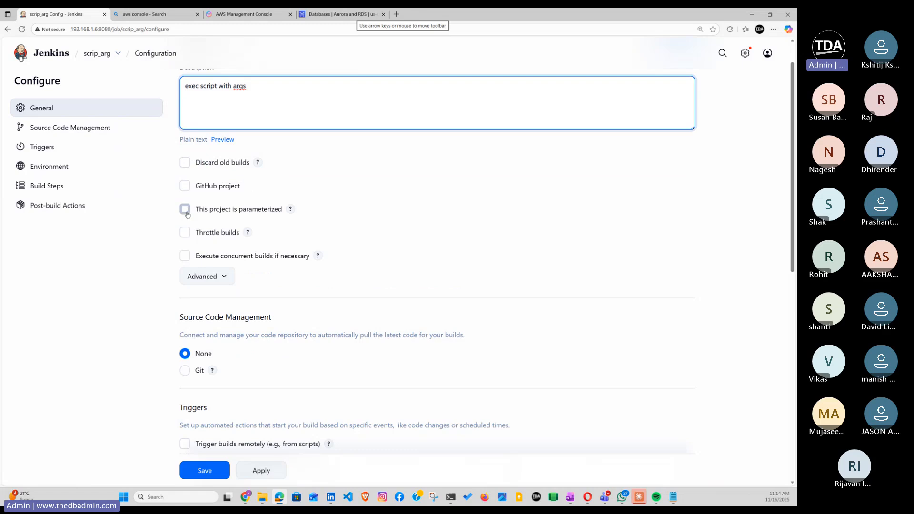
{"action": "left_click", "coordinate": [185, 211]}
{"action": "left_click", "coordinate": [230, 232]}
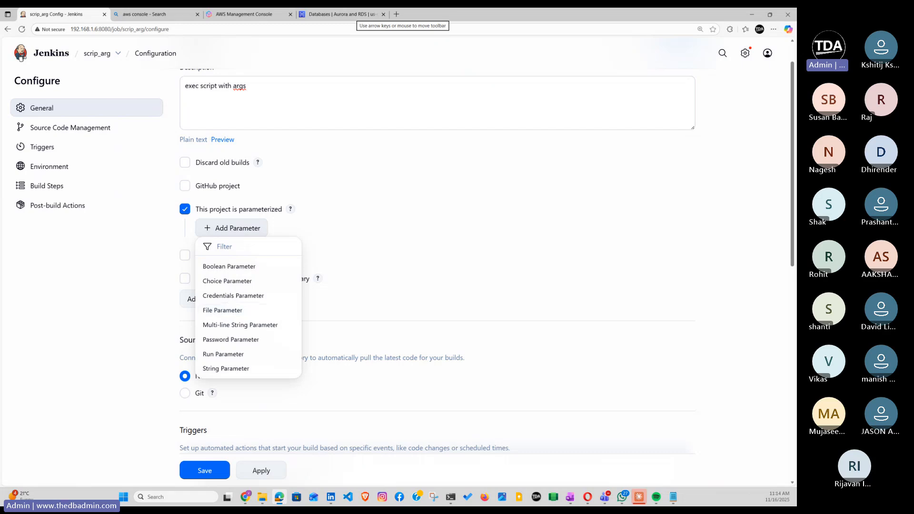
{"action": "left_click", "coordinate": [228, 369]}
{"action": "left_click", "coordinate": [233, 267]}
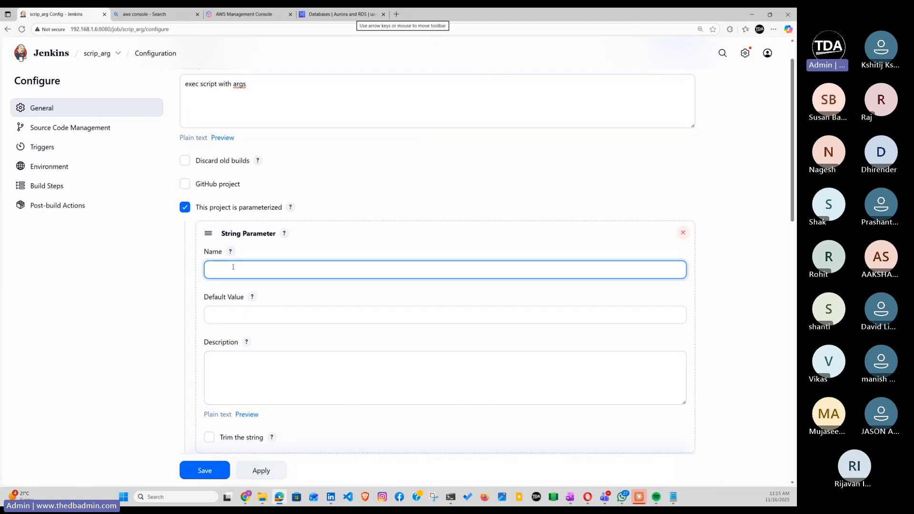
{"action": "type", "text": "v1"}
{"action": "left_click_drag", "start_coordinate": [233, 267], "coordinate": [197, 270]}
{"action": "type", "text": "P1"}
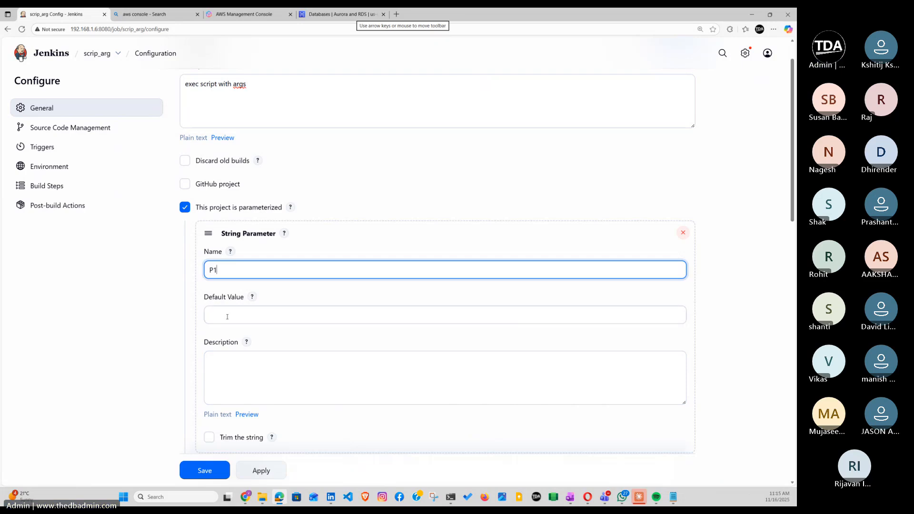
Step: Set the default value of P1 to "this parameter one for my shell script"
{"action": "left_click", "coordinate": [227, 316]}
{"action": "type", "text": "this"}
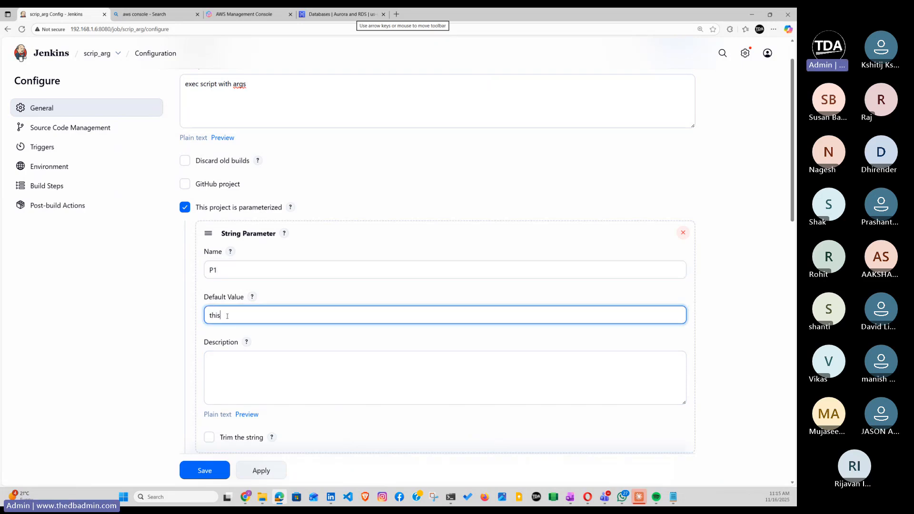
{"action": "type", "text": " parameter one for my shell script"}
{"action": "left_click", "coordinate": [226, 379]}
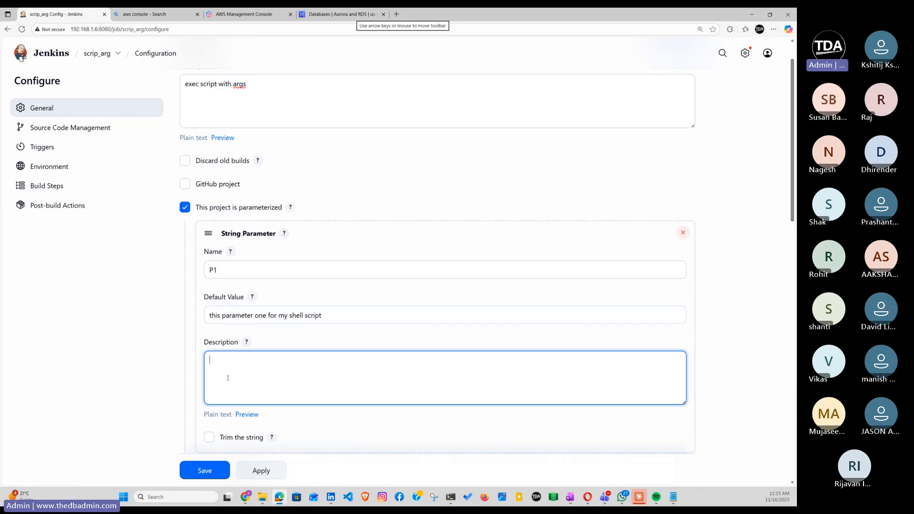
Step: Add a second string parameter with the default value v2
{"action": "scroll", "coordinate": [226, 376], "scroll_direction": "down", "scroll_amount": 4}
{"action": "left_click", "coordinate": [224, 282]}
{"action": "left_click", "coordinate": [229, 415]}
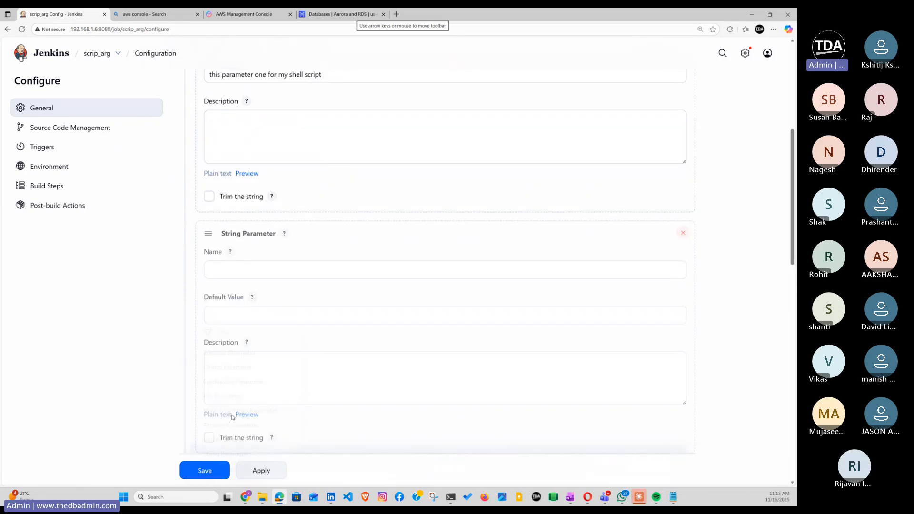
{"action": "left_click", "coordinate": [226, 316]}
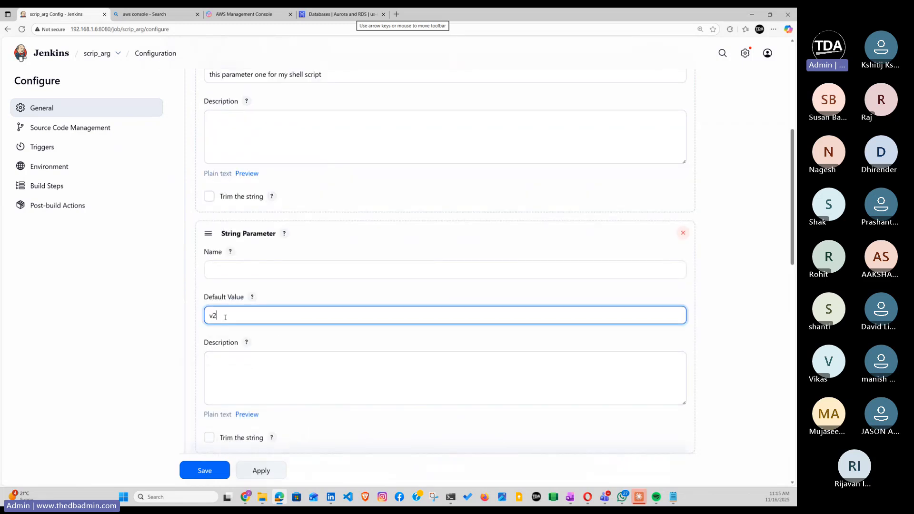
Step: Replace the second parameter's default value with a copy of P1's default value text
{"action": "scroll", "coordinate": [261, 179], "scroll_direction": "up", "scroll_amount": 1}
{"action": "left_click_drag", "start_coordinate": [332, 114], "coordinate": [176, 121]}
{"action": "key", "text": "ctrl+c"}
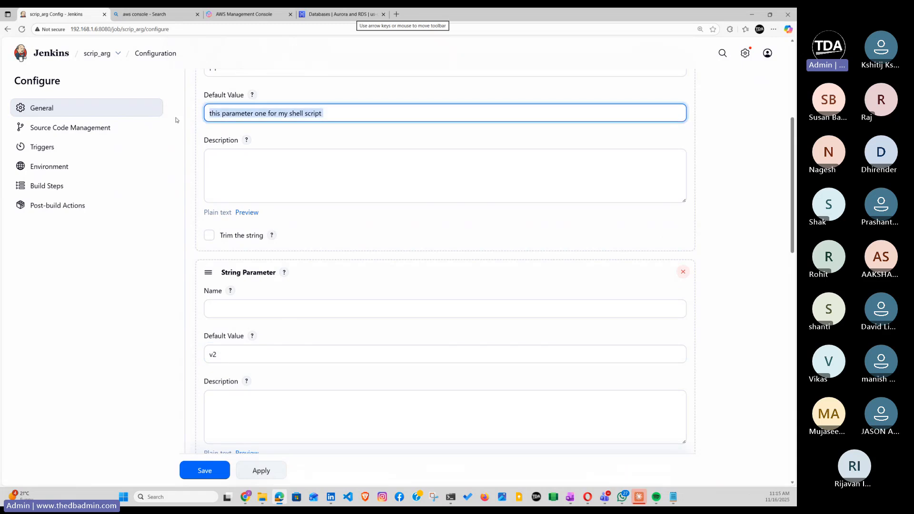
{"action": "left_click", "coordinate": [258, 311]}
{"action": "left_click", "coordinate": [209, 353]}
{"action": "key", "text": "BackSpace"}
{"action": "key", "text": "BackSpace"}
{"action": "key", "text": "ctrl+v"}
{"action": "left_click", "coordinate": [228, 306]}
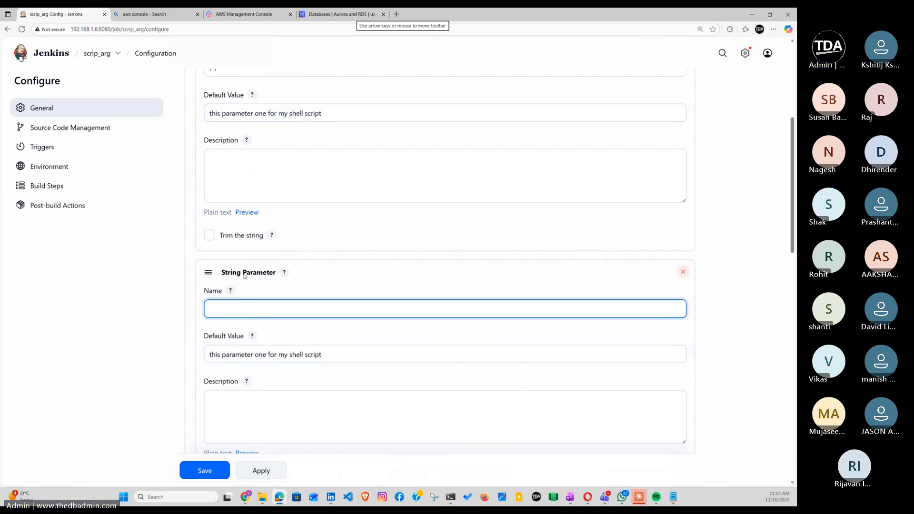
Step: Move the text in P1's default value into P1's description
{"action": "scroll", "coordinate": [244, 275], "scroll_direction": "up", "scroll_amount": 2}
{"action": "left_click_drag", "start_coordinate": [328, 191], "coordinate": [132, 187]}
{"action": "key", "text": "ctrl+x"}
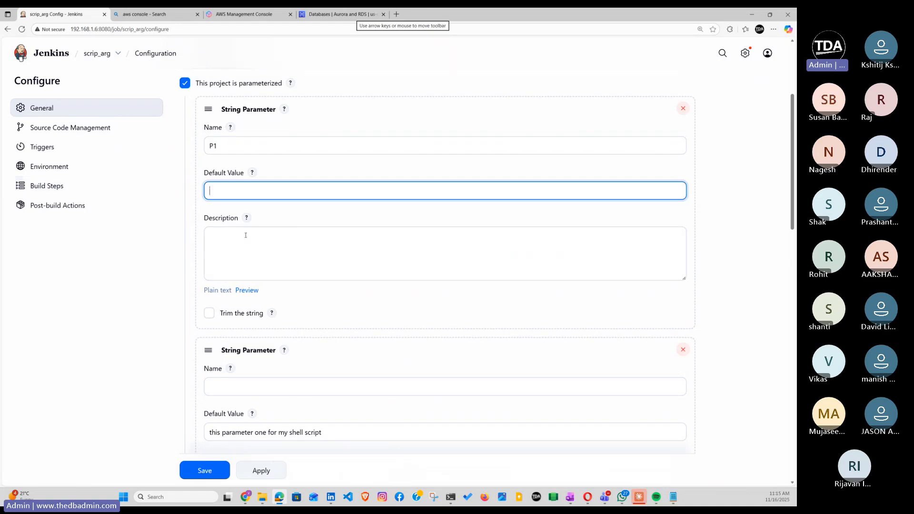
{"action": "left_click", "coordinate": [247, 243]}
{"action": "key", "text": "ctrl+v"}
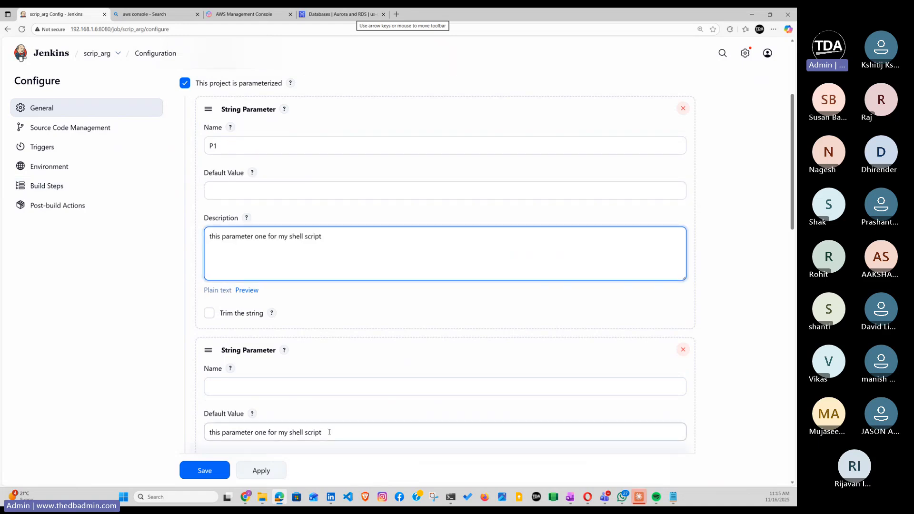
Step: Move the second string parameter's default value text into its description
{"action": "left_click_drag", "start_coordinate": [329, 432], "coordinate": [199, 436]}
{"action": "key", "text": "ctrl+x"}
{"action": "scroll", "coordinate": [238, 390], "scroll_direction": "down", "scroll_amount": 2}
{"action": "left_click", "coordinate": [271, 400]}
{"action": "key", "text": "ctrl+v"}
Step: Name the second string parameter p2 and rename the first one to lowercase p1
{"action": "left_click", "coordinate": [233, 302]}
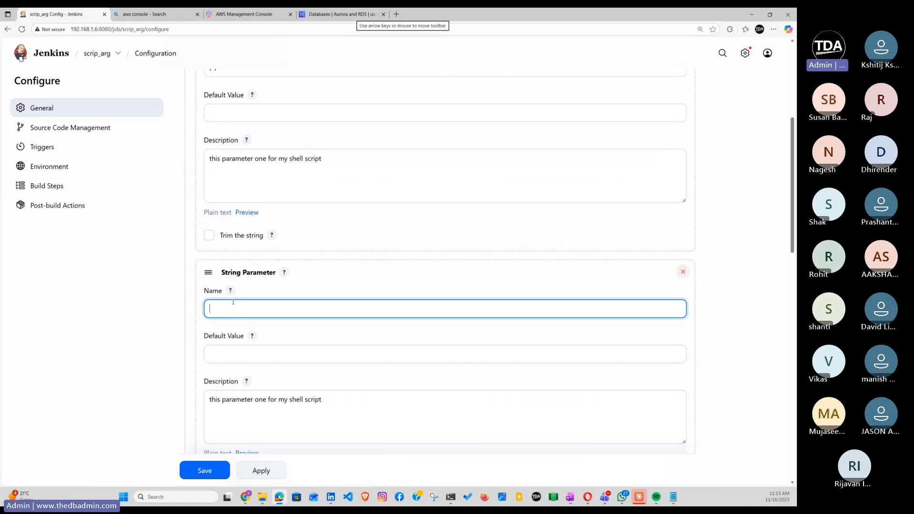
{"action": "type", "text": "p2"}
{"action": "scroll", "coordinate": [259, 442], "scroll_direction": "up", "scroll_amount": 3}
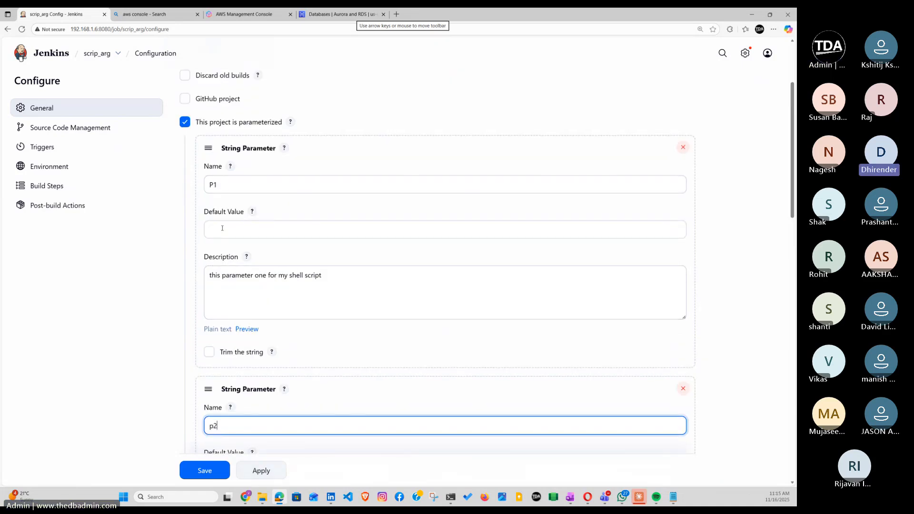
{"action": "left_click", "coordinate": [211, 184]}
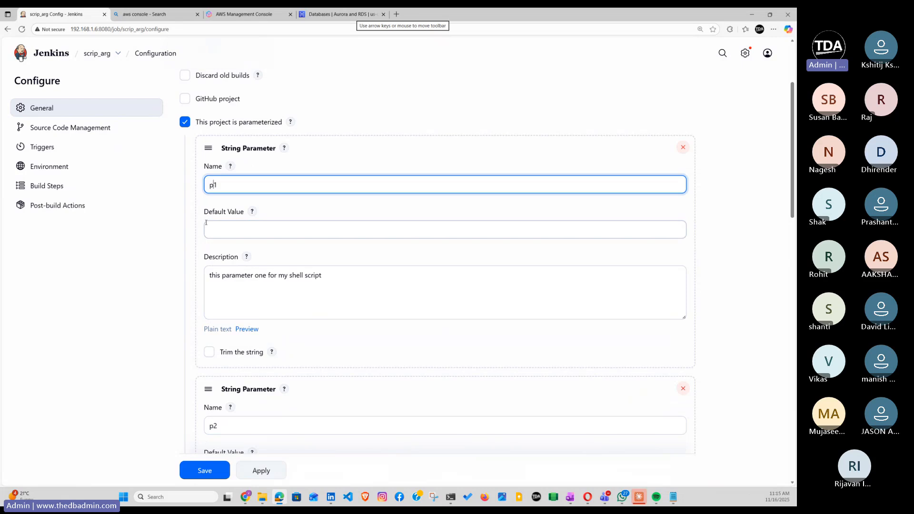
Step: Add an Execute shell build step to the scrip_arg project
{"action": "scroll", "coordinate": [246, 263], "scroll_direction": "down", "scroll_amount": 10}
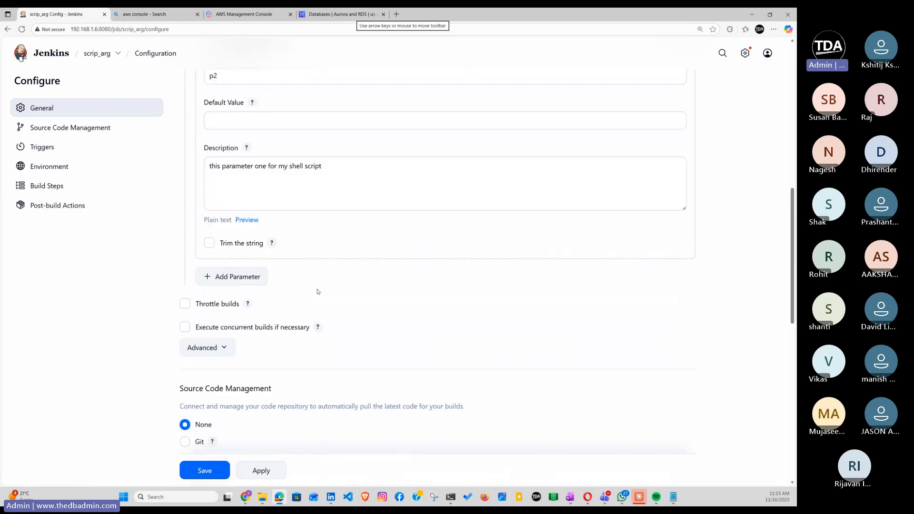
{"action": "scroll", "coordinate": [293, 288], "scroll_direction": "down", "scroll_amount": 7}
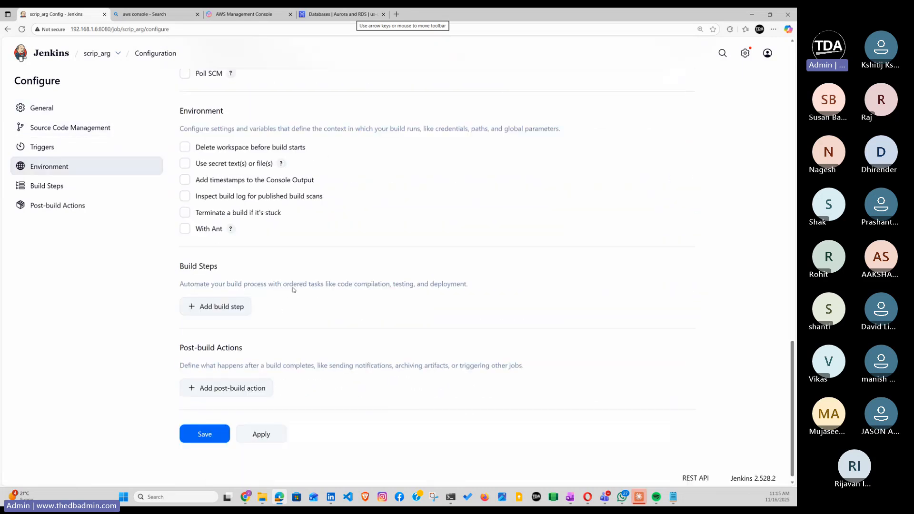
{"action": "scroll", "coordinate": [229, 292], "scroll_direction": "up", "scroll_amount": 4}
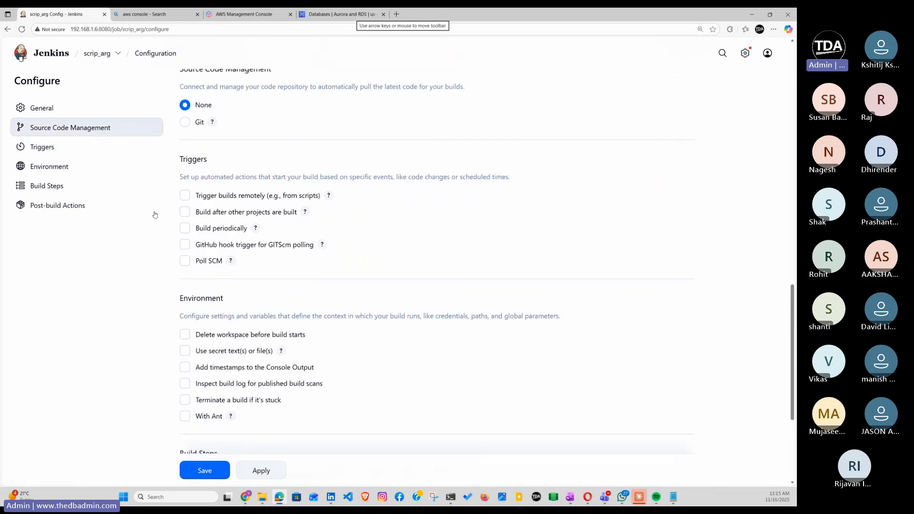
{"action": "scroll", "coordinate": [112, 281], "scroll_direction": "down", "scroll_amount": 3}
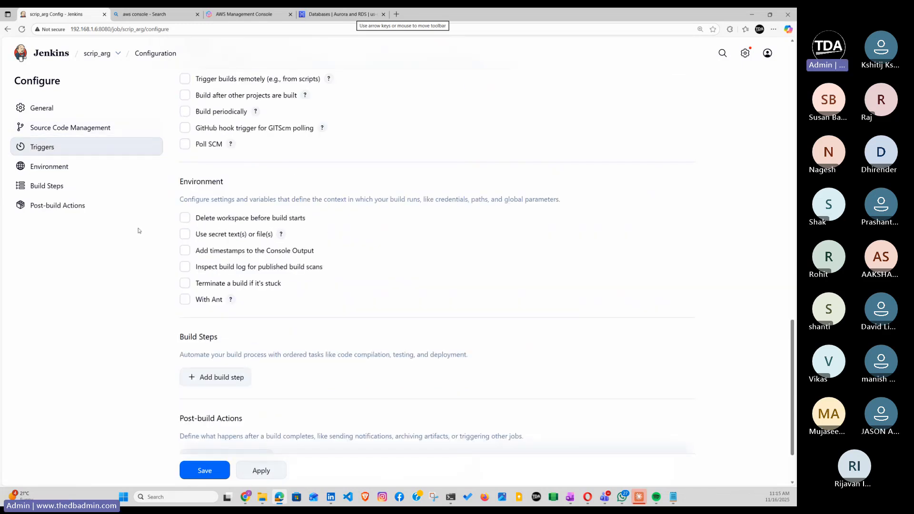
{"action": "left_click", "coordinate": [219, 376]}
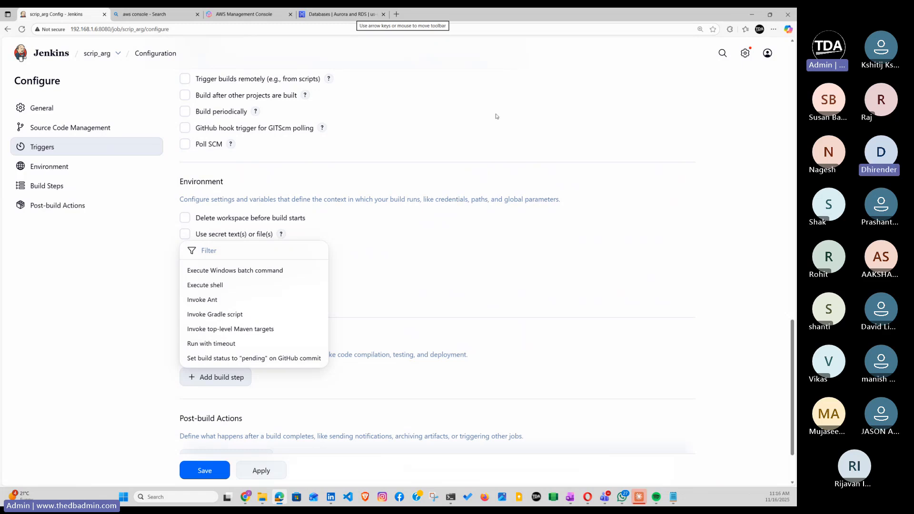
{"action": "left_click", "coordinate": [204, 285]}
{"action": "left_click", "coordinate": [241, 362]}
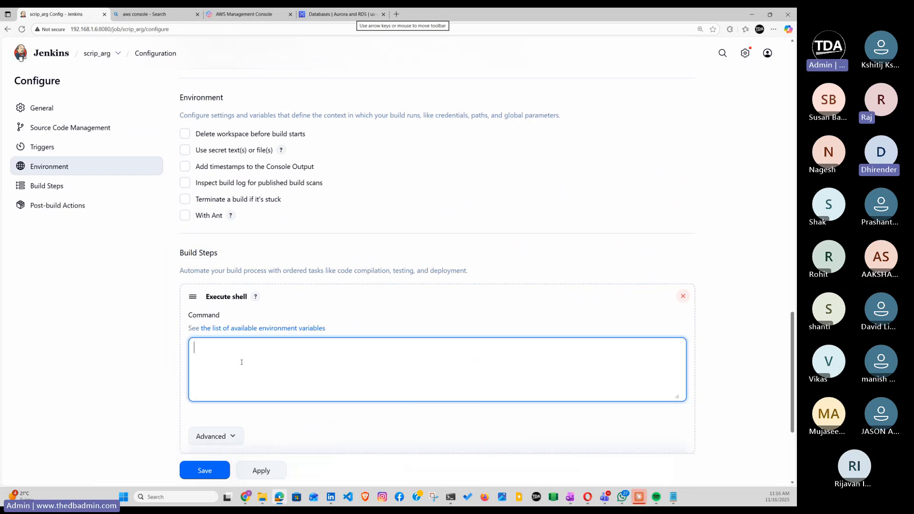
Step: Switch to the root@nuc01:/opt terminal and quit the open sudoers file
{"action": "mouse_move", "coordinate": [450, 496]}
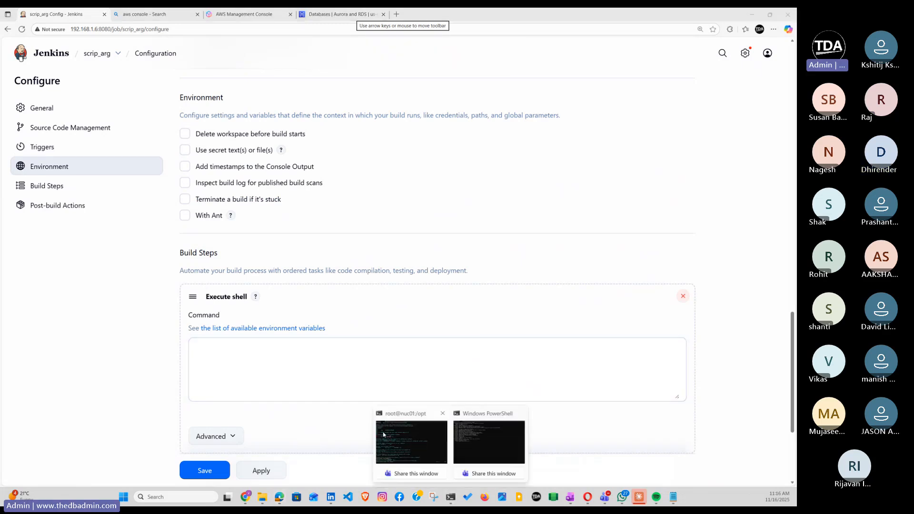
{"action": "left_click", "coordinate": [383, 432]}
{"action": "type", "text": ":q"}
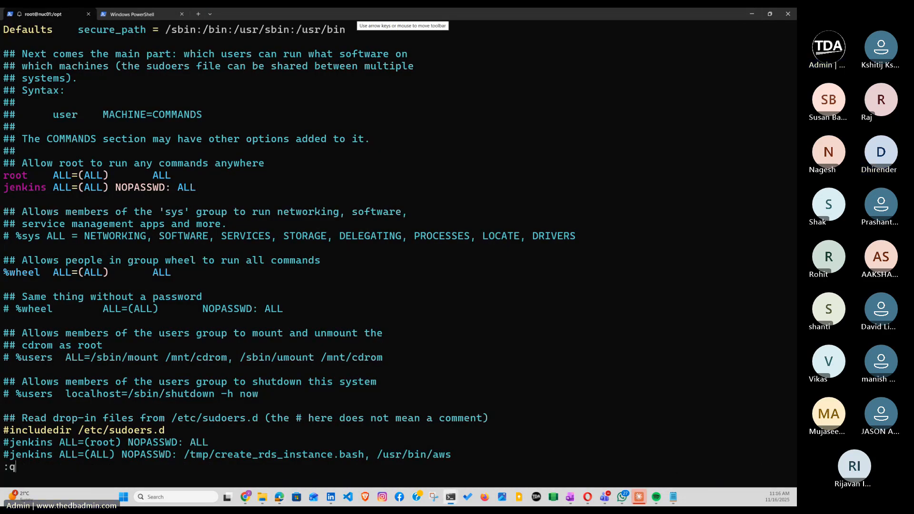
{"action": "key", "text": "Return"}
{"action": "key", "text": "Return"}
{"action": "key", "text": "Return"}
{"action": "key", "text": "Return"}
Step: List the /opt directory with ls -lrt and copy the script name test.bash
{"action": "type", "text": "ls -lrt"}
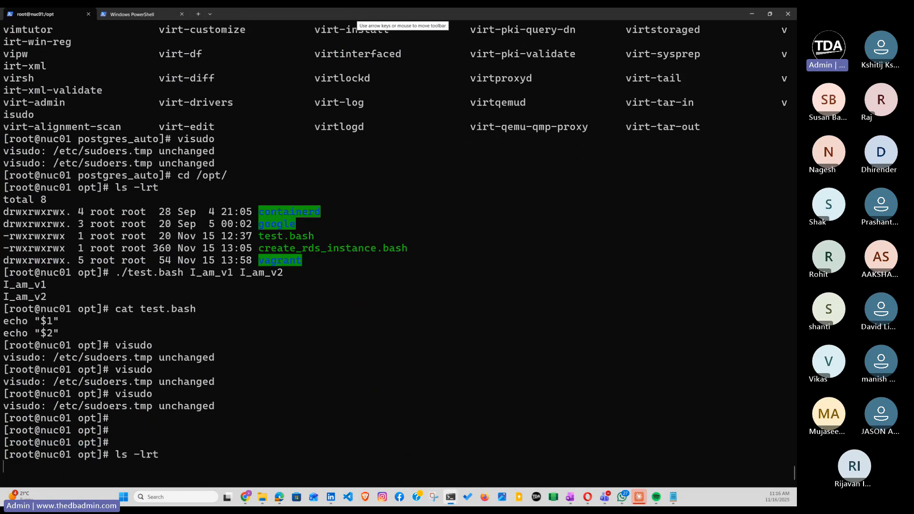
{"action": "key", "text": "Return"}
{"action": "left_click_drag", "start_coordinate": [259, 433], "coordinate": [313, 431]}
{"action": "key", "text": "ctrl+c"}
Step: Return to the Jenkins job configuration and enter /opt/test.bash as the Execute shell command
{"action": "key", "text": "alt+Tab"}
{"action": "left_click", "coordinate": [270, 356]}
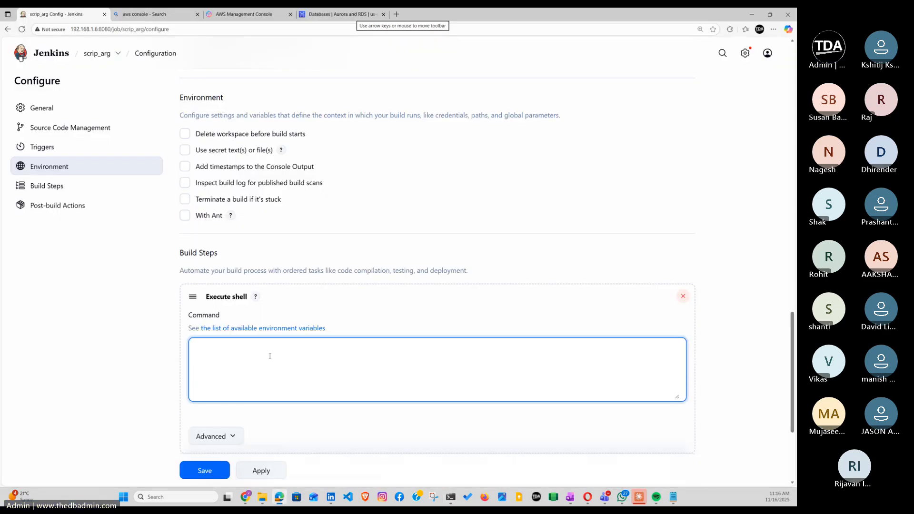
{"action": "type", "text": "/op"}
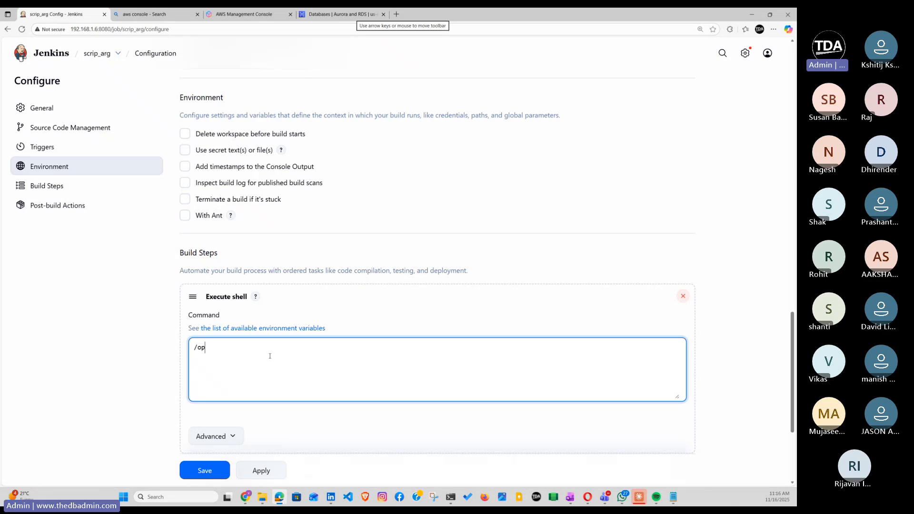
{"action": "type", "text": "t/"}
{"action": "key", "text": "ctrl+v"}
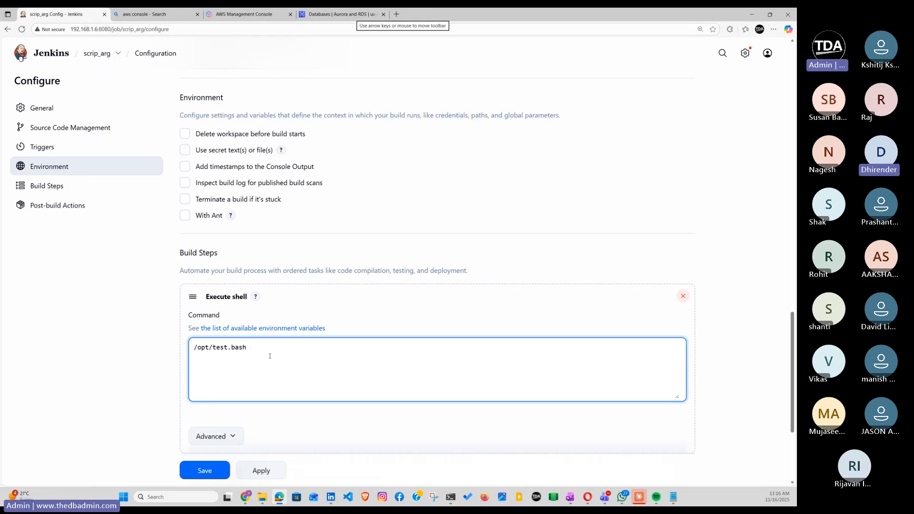
Step: Recheck the parameter names, append p1 p2 as arguments to the /opt/test.bash command, and save the job configuration
{"action": "scroll", "coordinate": [227, 278], "scroll_direction": "up", "scroll_amount": 15}
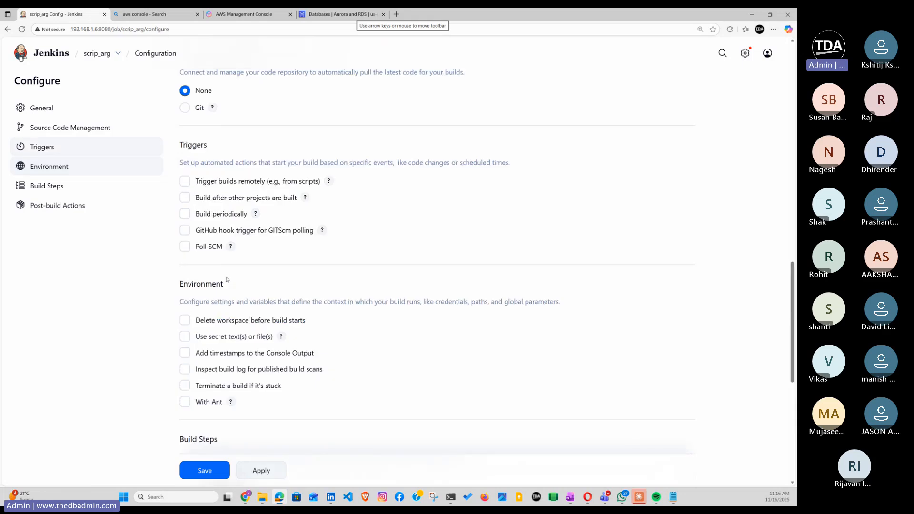
{"action": "scroll", "coordinate": [227, 278], "scroll_direction": "up", "scroll_amount": 4}
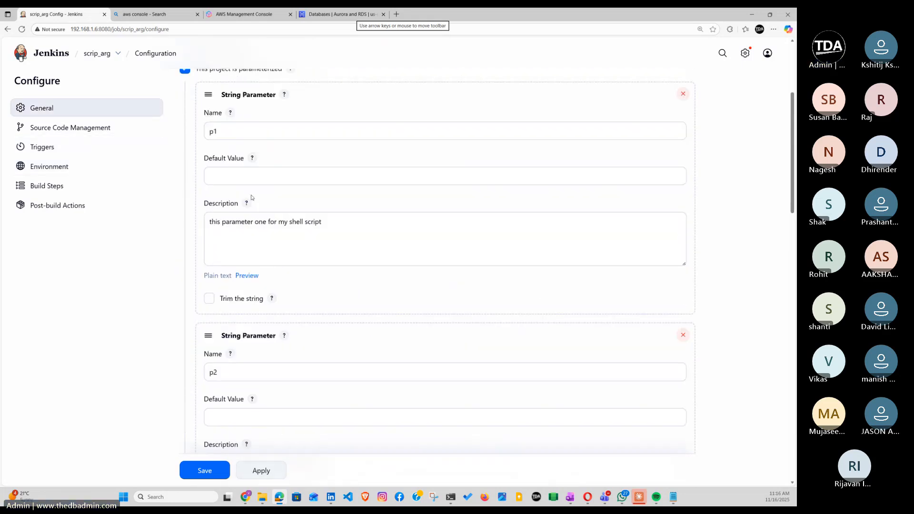
{"action": "left_click_drag", "start_coordinate": [224, 132], "coordinate": [199, 135]}
{"action": "left_click", "coordinate": [212, 379]}
{"action": "scroll", "coordinate": [305, 402], "scroll_direction": "down", "scroll_amount": 15}
{"action": "scroll", "coordinate": [305, 402], "scroll_direction": "down", "scroll_amount": 4}
{"action": "left_click", "coordinate": [266, 273]}
{"action": "type", "text": "p1 p"}
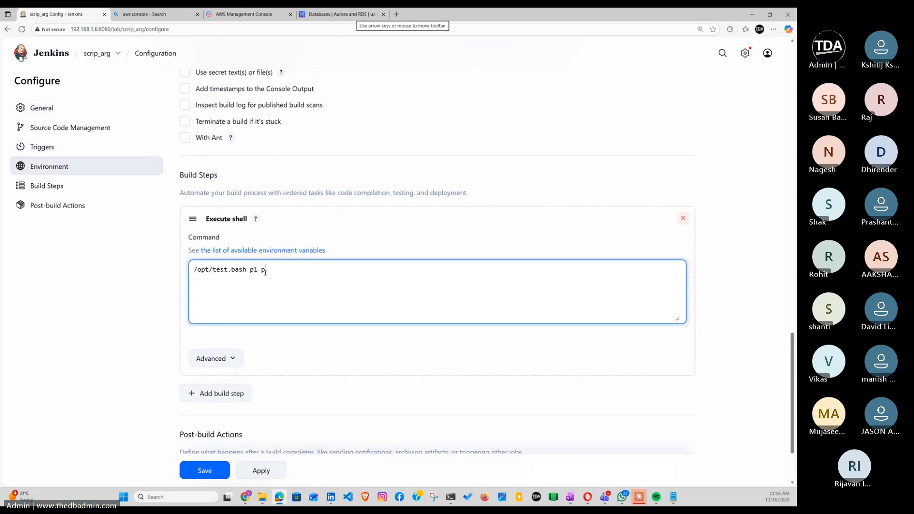
{"action": "type", "text": "2"}
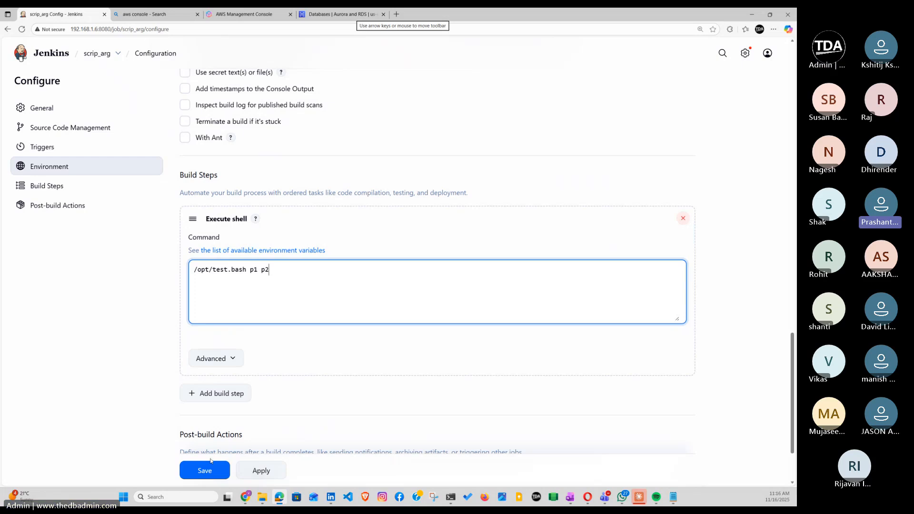
{"action": "left_click", "coordinate": [258, 470]}
{"action": "left_click", "coordinate": [201, 471]}
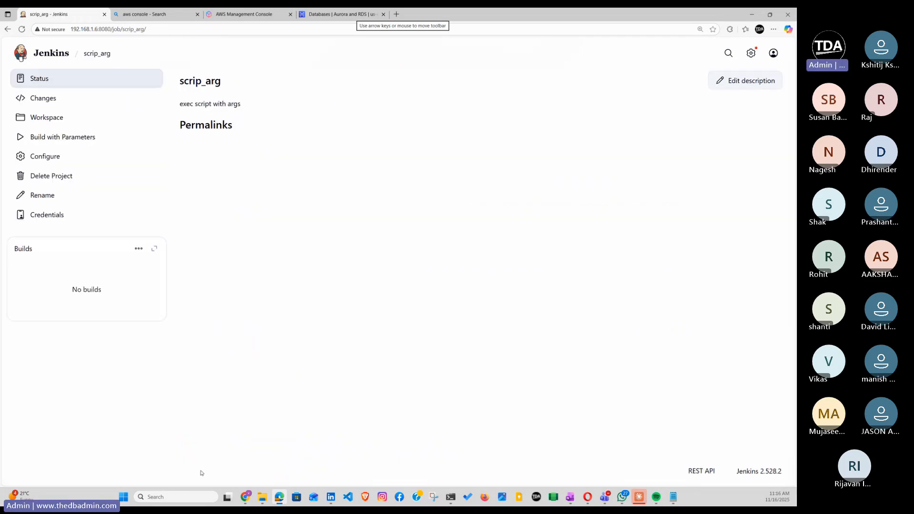
Step: Build the scrip_arg job with parameter p1 set to I_am_p1 and the same text copied into p2
{"action": "left_click", "coordinate": [55, 139]}
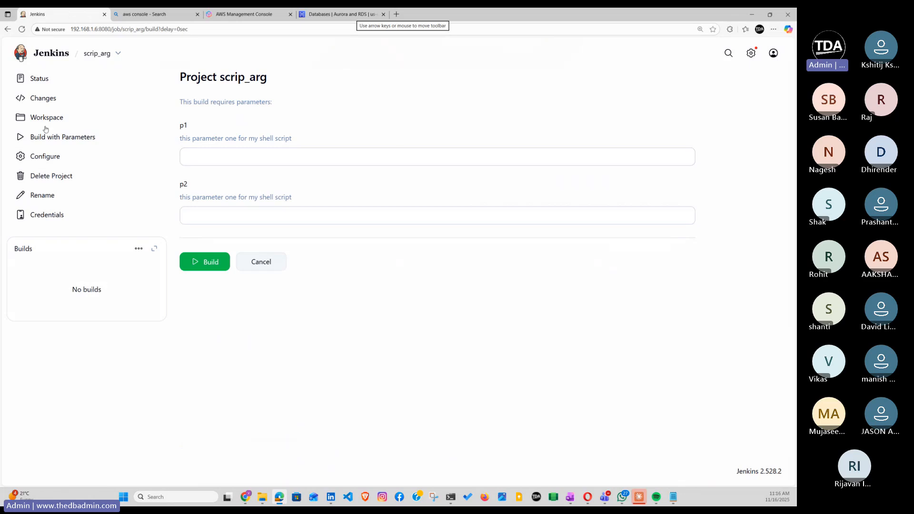
{"action": "left_click", "coordinate": [201, 155]}
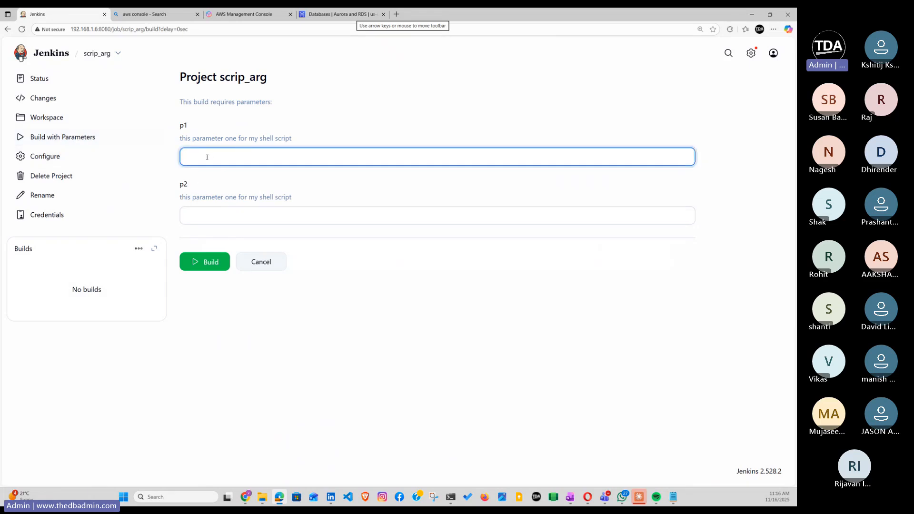
{"action": "type", "text": "l_am"}
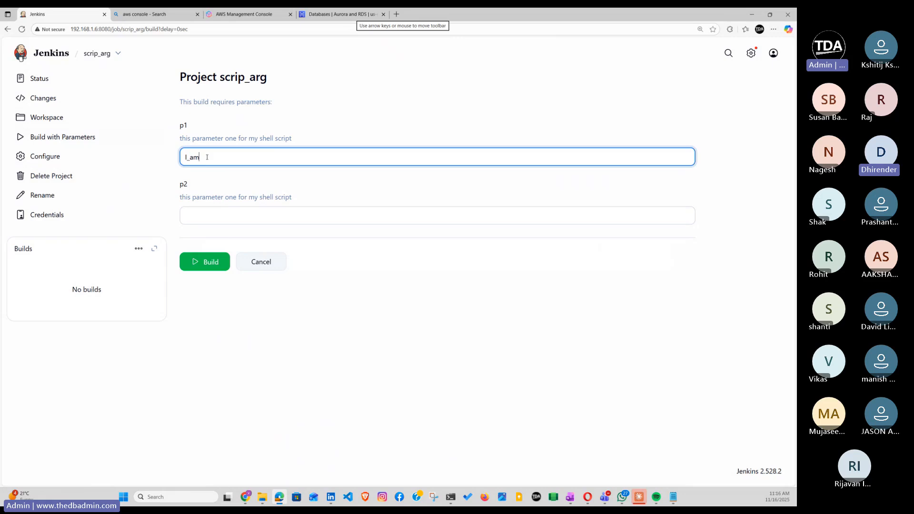
{"action": "type", "text": "_p1"}
{"action": "key", "text": "ctrl+a"}
{"action": "key", "text": "ctrl+c"}
{"action": "left_click", "coordinate": [256, 215]}
{"action": "key", "text": "ctrl+v"}
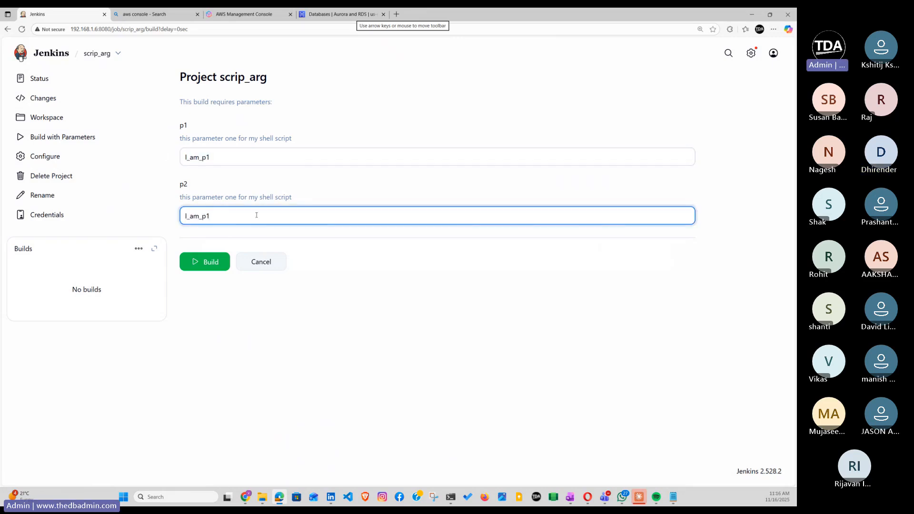
{"action": "left_click", "coordinate": [208, 265]}
Step: Open the console output of build #1 and highlight the executed script command with its echoed lines
{"action": "left_click", "coordinate": [154, 306]}
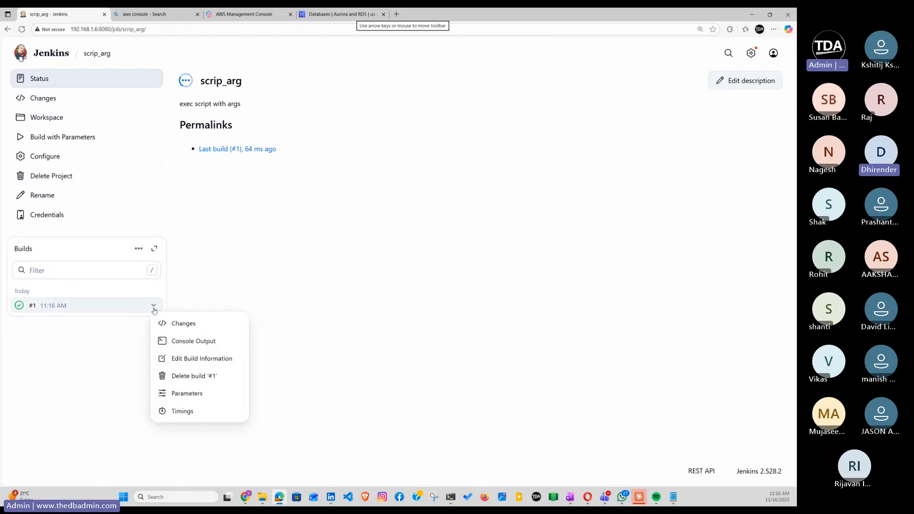
{"action": "left_click", "coordinate": [193, 341]}
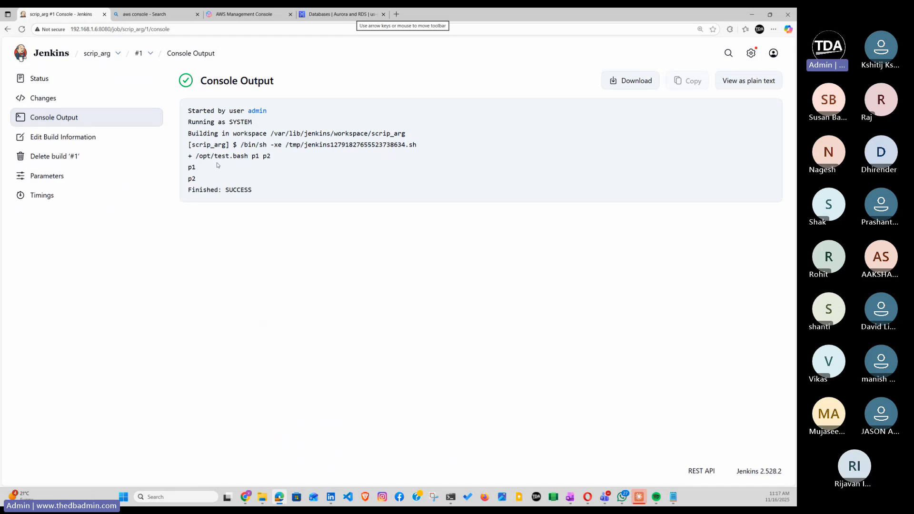
{"action": "left_click_drag", "start_coordinate": [189, 157], "coordinate": [196, 180]}
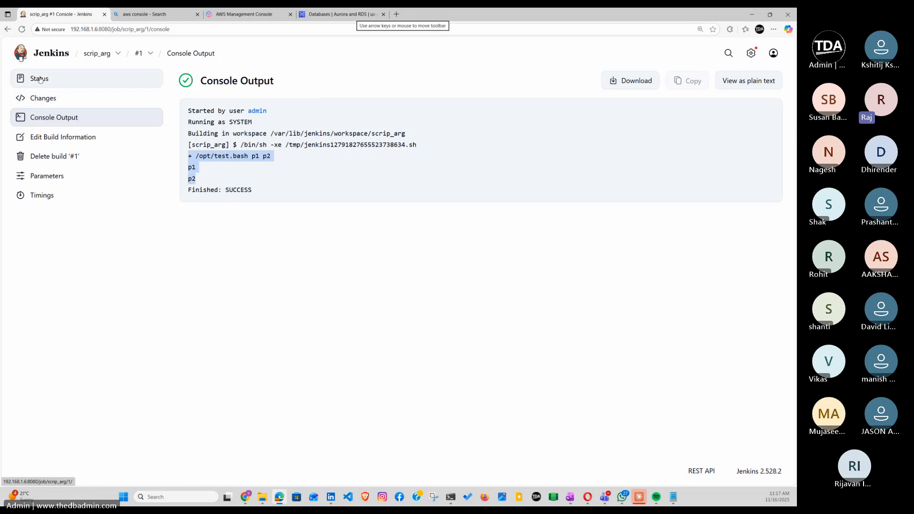
Step: Reopen the scrip_arg configuration and change the Execute shell command to /opt/test.bash $p1 $p2
{"action": "left_click", "coordinate": [97, 53]}
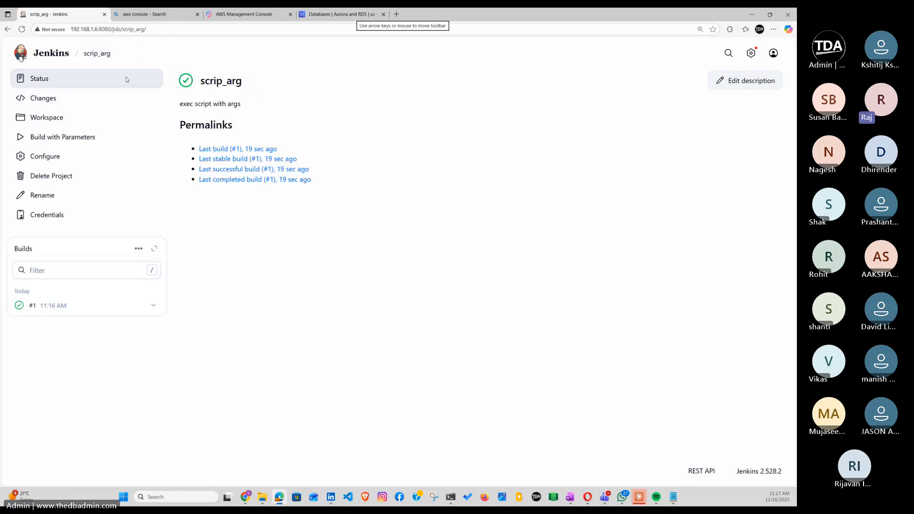
{"action": "left_click", "coordinate": [43, 157]}
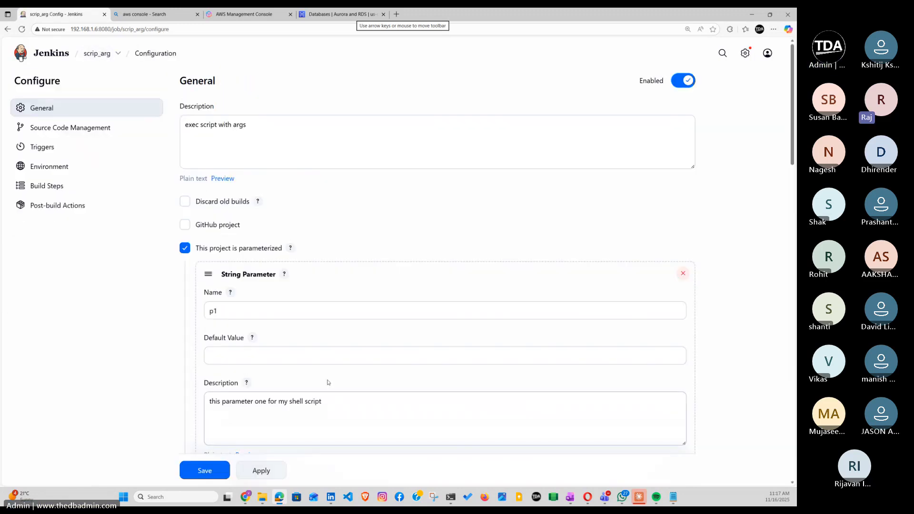
{"action": "scroll", "coordinate": [318, 378], "scroll_direction": "down", "scroll_amount": 10}
{"action": "scroll", "coordinate": [318, 378], "scroll_direction": "down", "scroll_amount": 10}
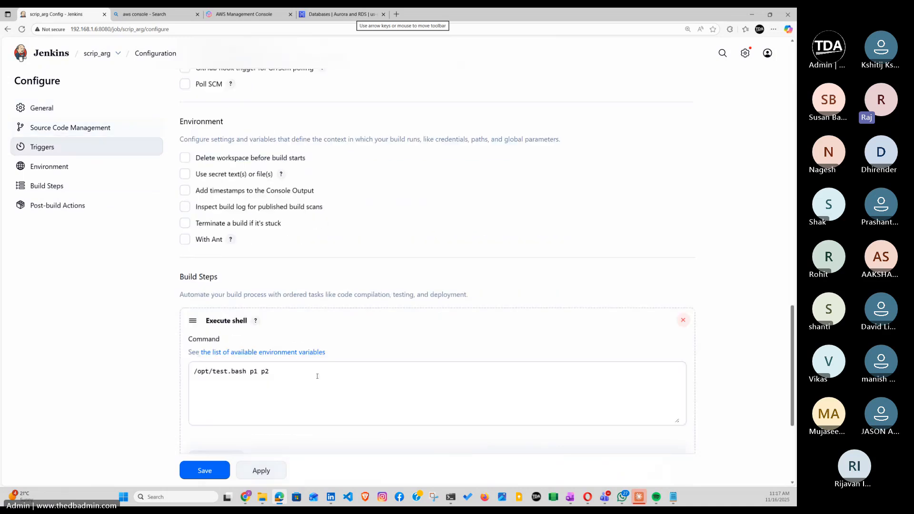
{"action": "left_click", "coordinate": [251, 217]}
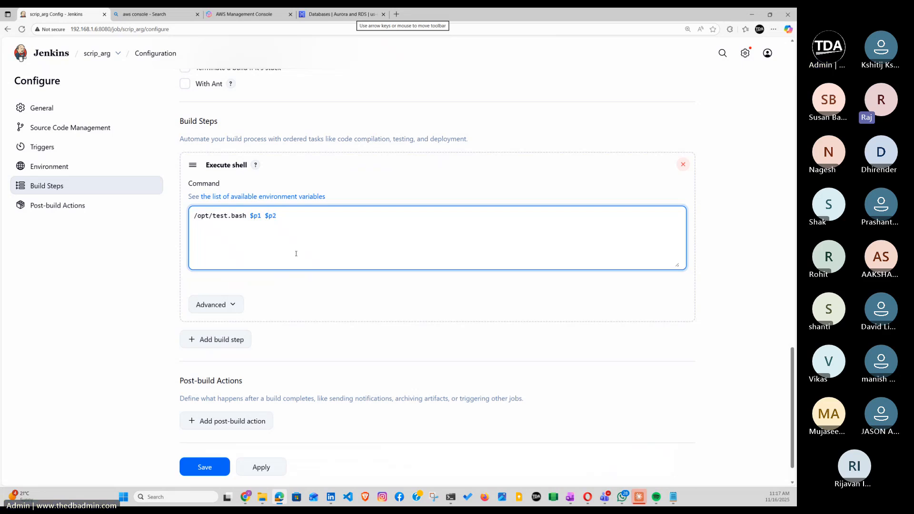
Step: Check the String Parameter names p1 and p2 against the $p1 $p2 arguments, and apply and save the job configuration
{"action": "scroll", "coordinate": [283, 277], "scroll_direction": "up", "scroll_amount": 1}
{"action": "scroll", "coordinate": [282, 278], "scroll_direction": "up", "scroll_amount": 15}
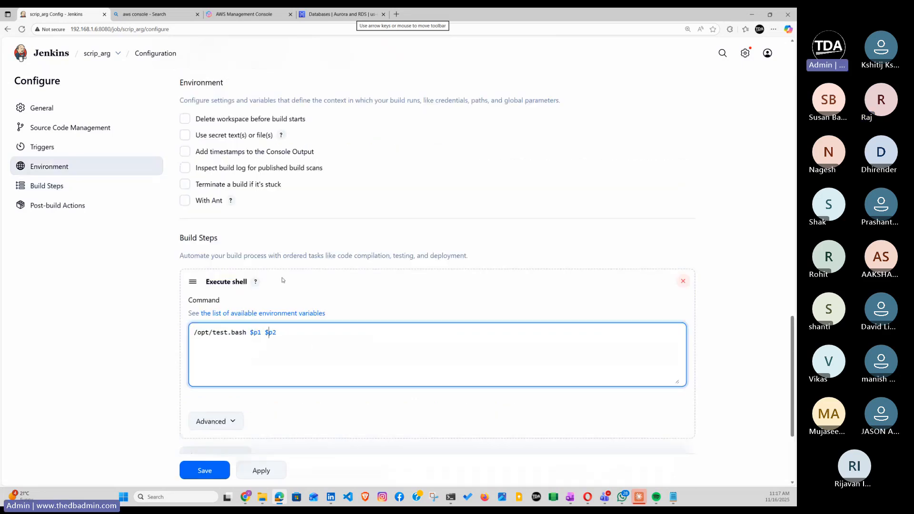
{"action": "scroll", "coordinate": [226, 181], "scroll_direction": "up", "scroll_amount": 4}
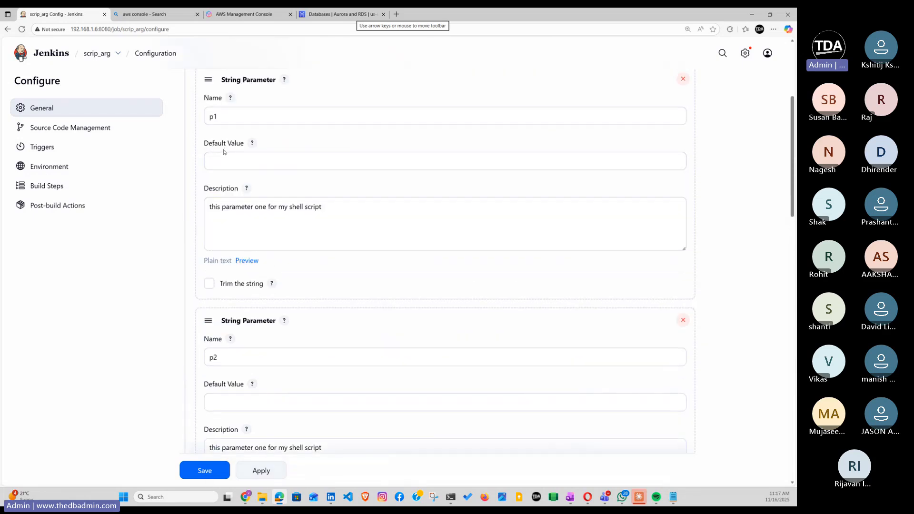
{"action": "left_click_drag", "start_coordinate": [220, 116], "coordinate": [209, 116]}
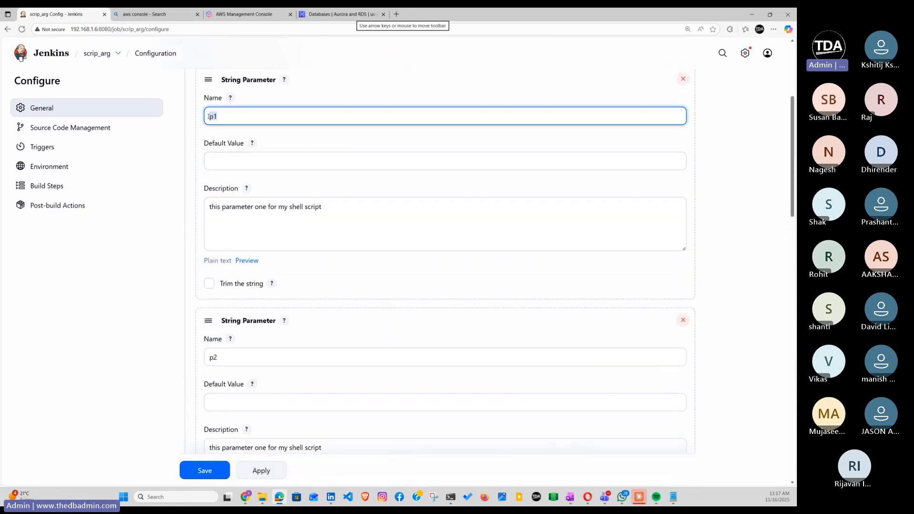
{"action": "left_click_drag", "start_coordinate": [220, 356], "coordinate": [209, 357]}
{"action": "scroll", "coordinate": [304, 347], "scroll_direction": "down", "scroll_amount": 1}
{"action": "scroll", "coordinate": [308, 344], "scroll_direction": "down", "scroll_amount": 15}
{"action": "left_click_drag", "start_coordinate": [250, 216], "coordinate": [277, 216]}
{"action": "left_click", "coordinate": [257, 230]}
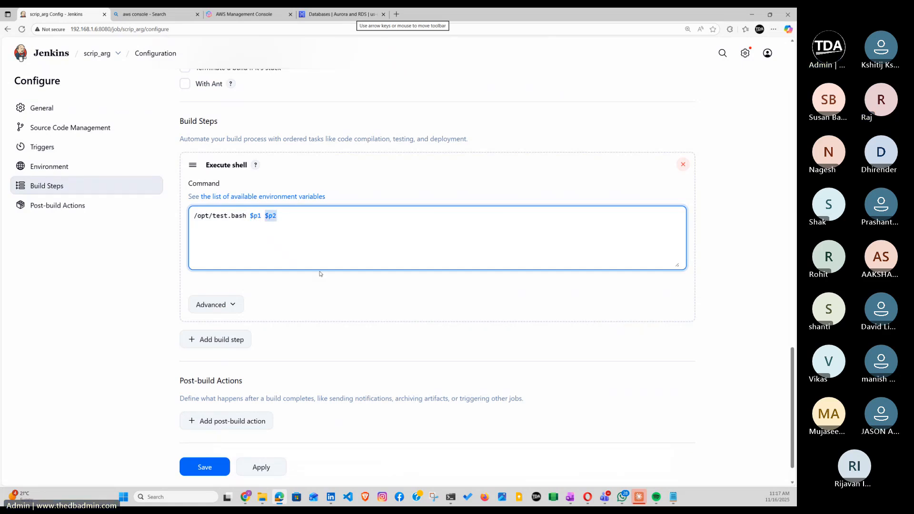
{"action": "left_click", "coordinate": [263, 468]}
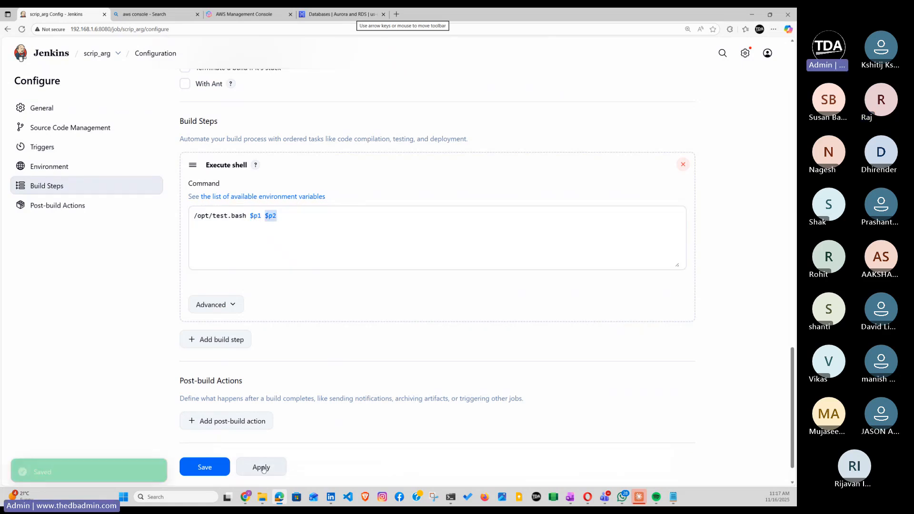
{"action": "left_click", "coordinate": [205, 467]}
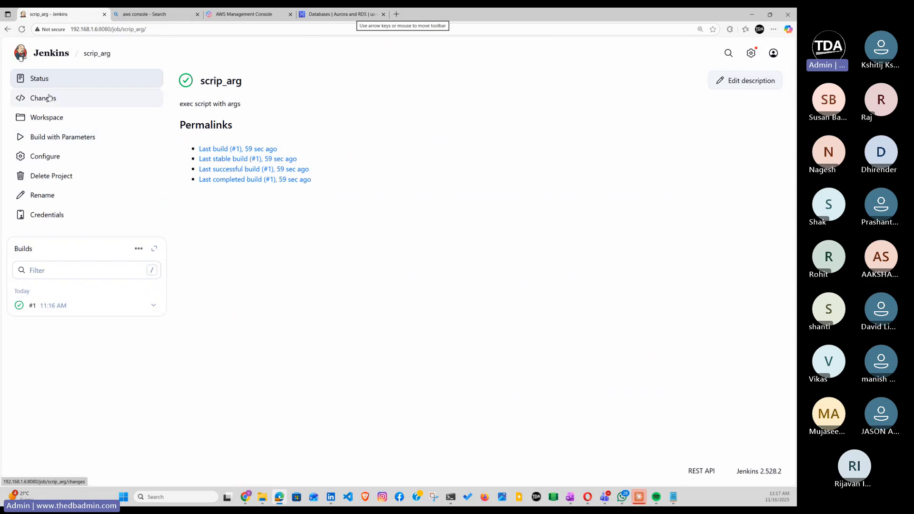
Step: Return to the Jenkins dashboard and build scrip_arg with p1 set to iamp1 and p2 set to iamp2
{"action": "left_click", "coordinate": [52, 57]}
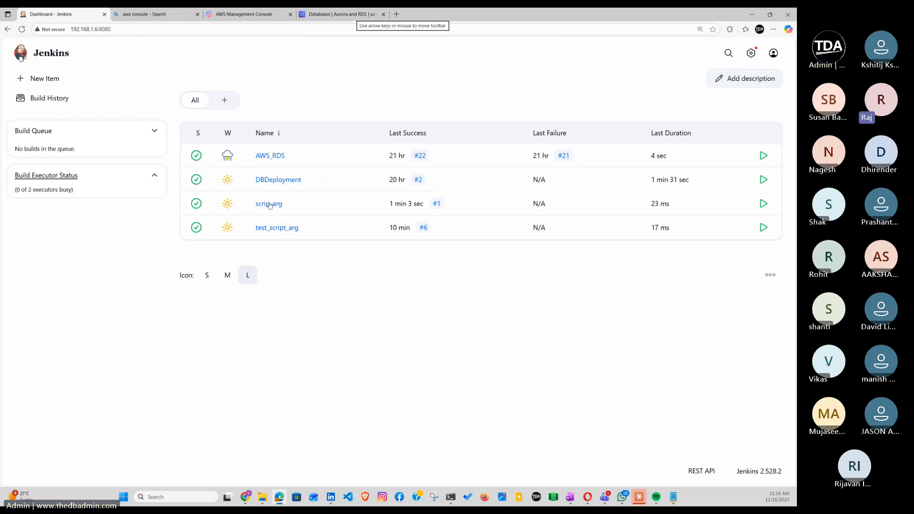
{"action": "left_click", "coordinate": [289, 203]}
{"action": "left_click", "coordinate": [320, 255]}
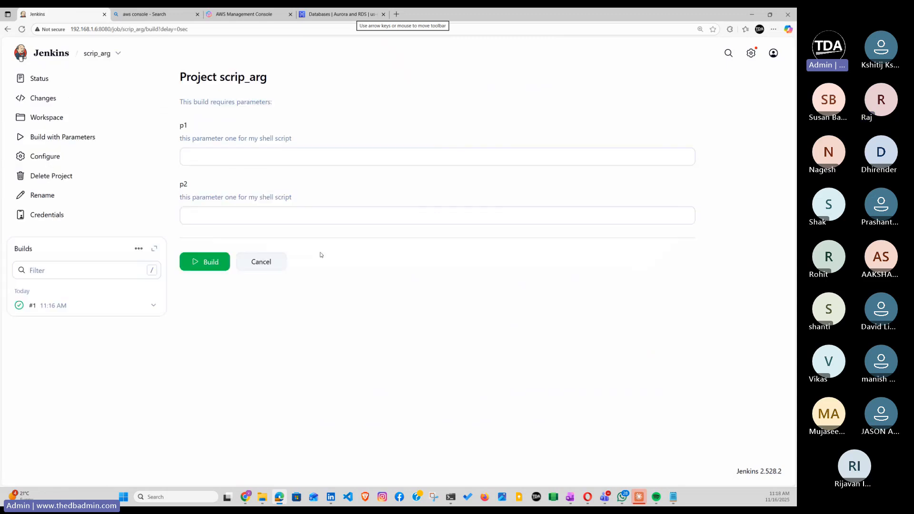
{"action": "left_click", "coordinate": [219, 160]}
{"action": "type", "text": "i"}
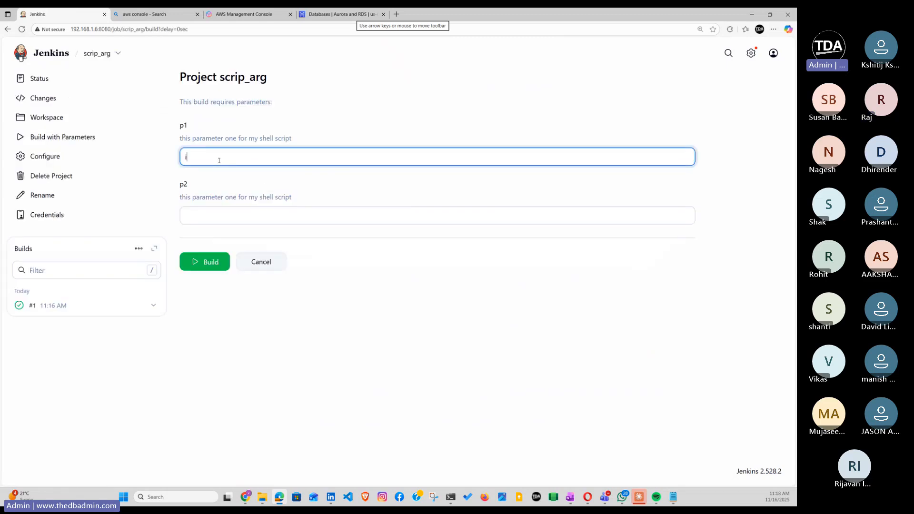
{"action": "type", "text": "amp1"}
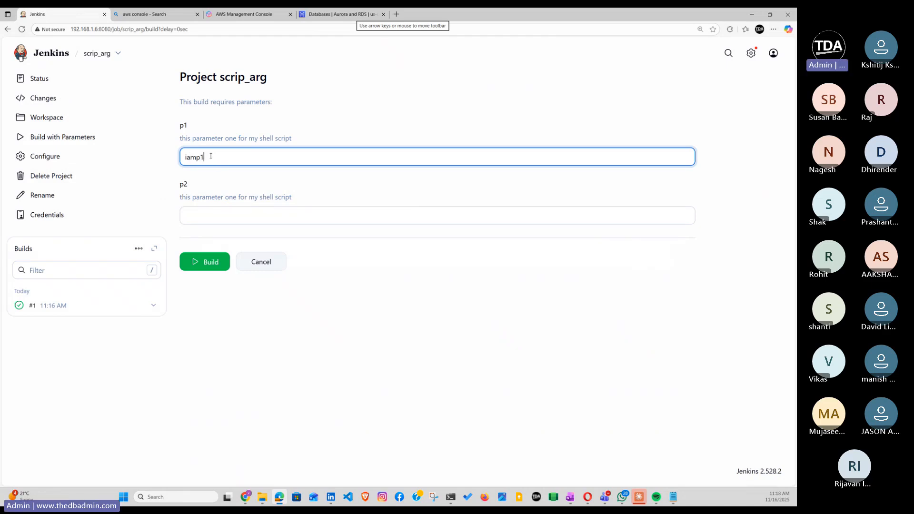
{"action": "key", "text": "ctrl+a"}
{"action": "key", "text": "ctrl+c"}
{"action": "left_click", "coordinate": [212, 216]}
{"action": "key", "text": "ctrl+v"}
{"action": "type", "text": "2"}
{"action": "left_click", "coordinate": [206, 261]}
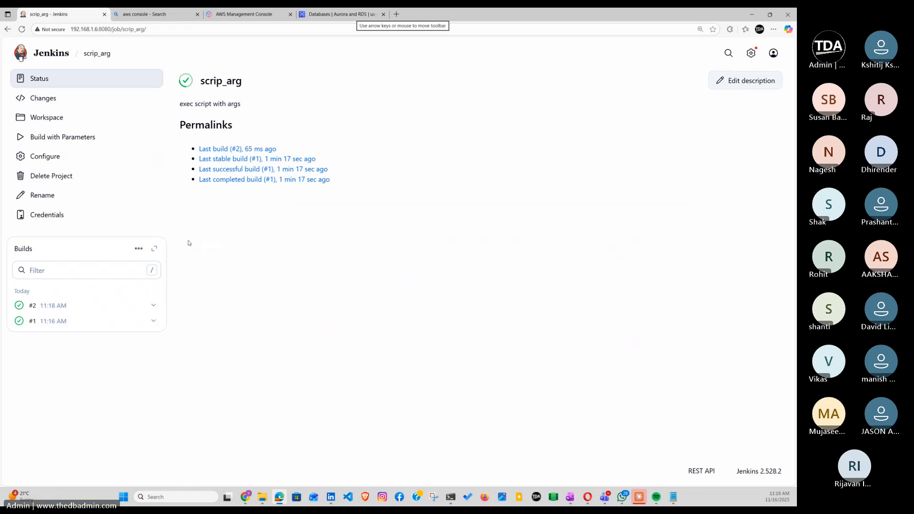
Step: Open the console output of build #2 and examine the parameter values echoed by the script
{"action": "left_click", "coordinate": [154, 307]}
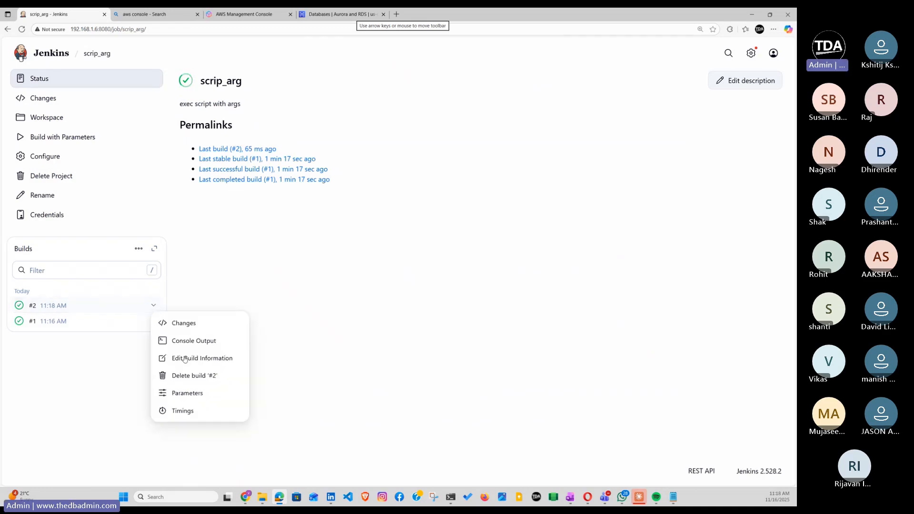
{"action": "left_click", "coordinate": [193, 341]}
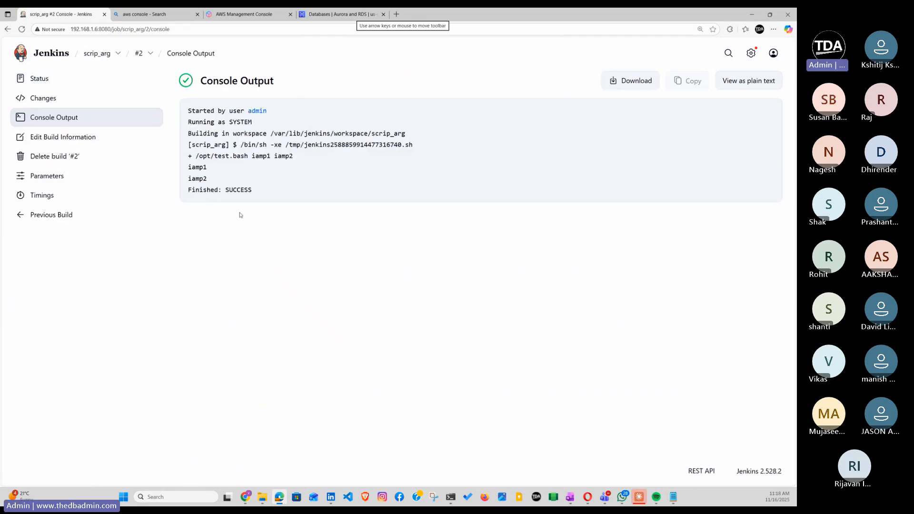
{"action": "left_click_drag", "start_coordinate": [210, 182], "coordinate": [190, 165]}
{"action": "left_click", "coordinate": [231, 232]}
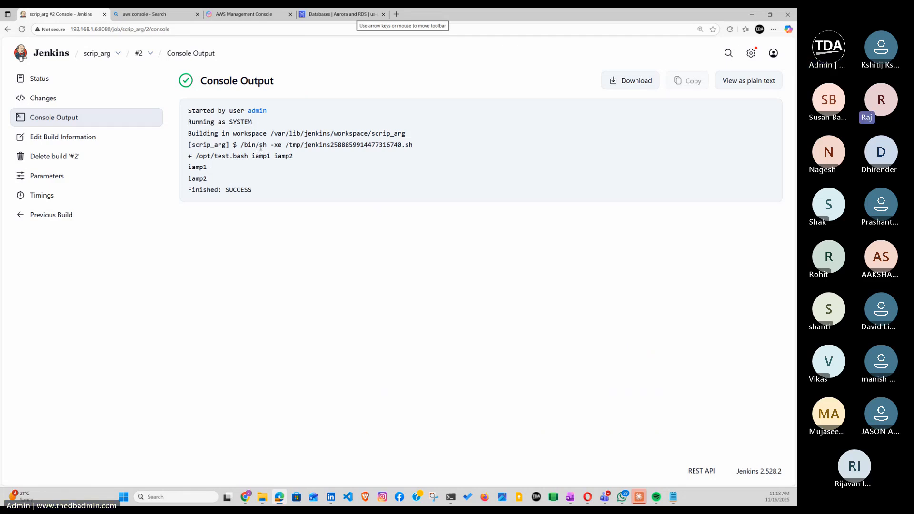
Step: Open the sudoers file with visudo in the root@nuc01:/opt terminal, highlight the jenkins NOPASSWD line, and return to the Jenkins console output
{"action": "mouse_move", "coordinate": [450, 496]}
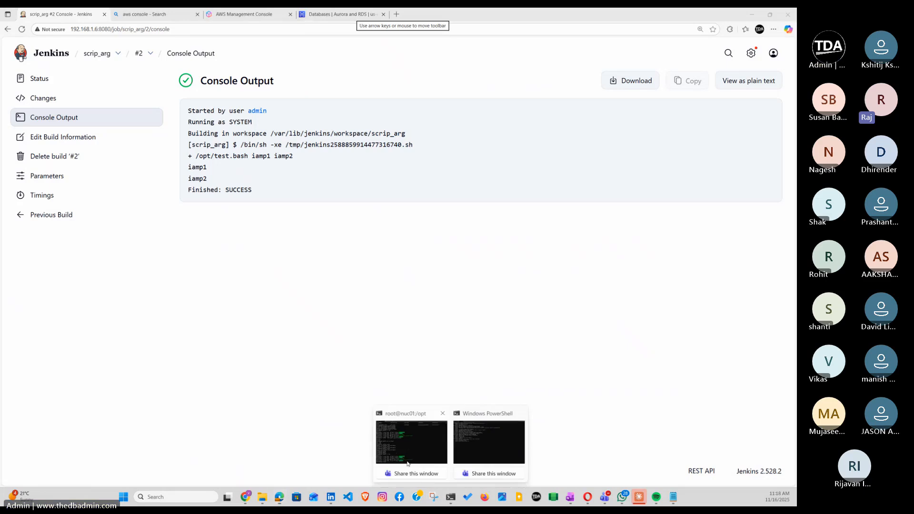
{"action": "left_click", "coordinate": [404, 450]}
{"action": "type", "text": "visudo"}
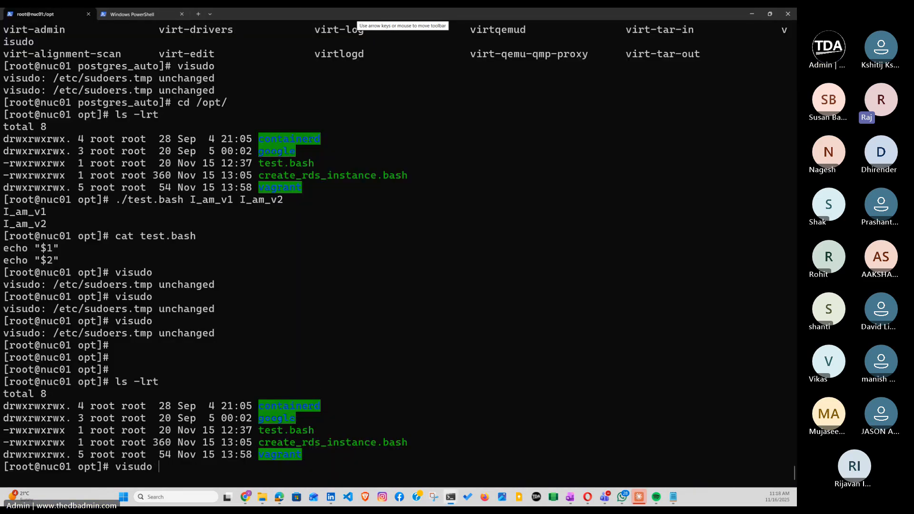
{"action": "key", "text": "Return"}
{"action": "left_click_drag", "start_coordinate": [7, 184], "coordinate": [195, 190]}
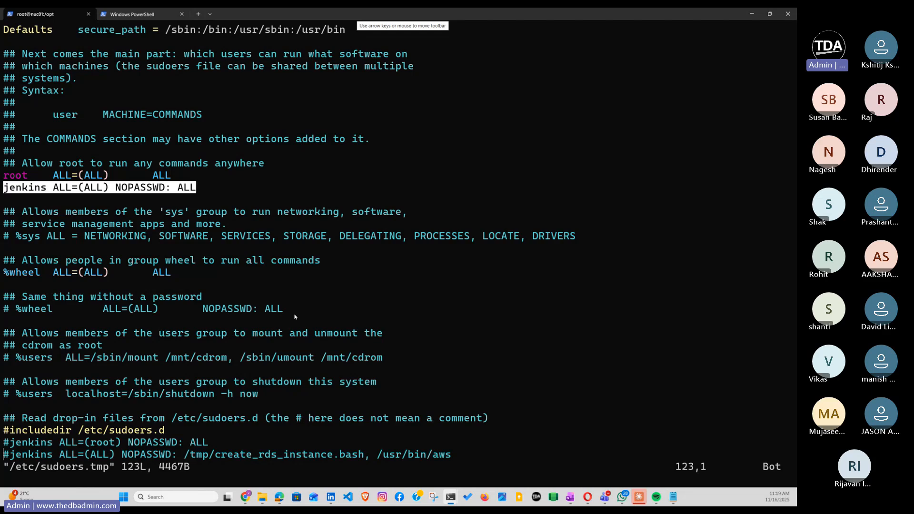
{"action": "left_click", "coordinate": [751, 14]}
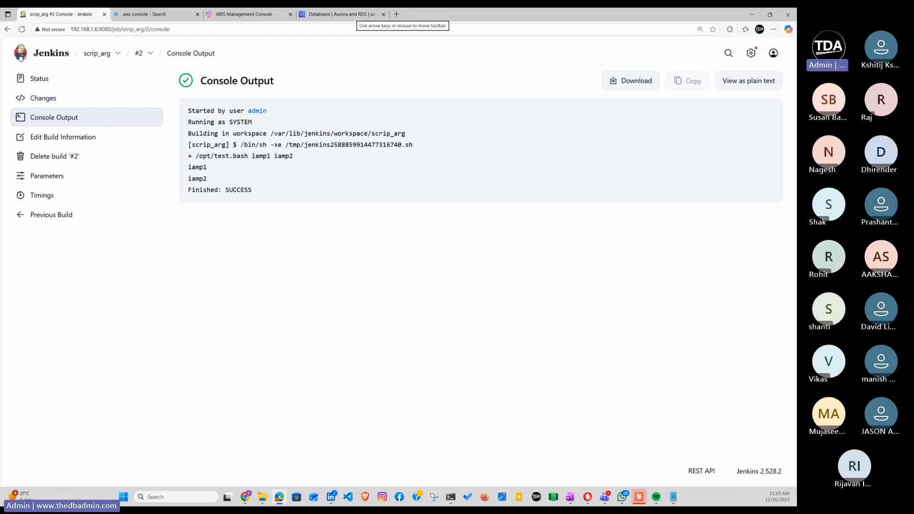
{"action": "left_click", "coordinate": [291, 10]}
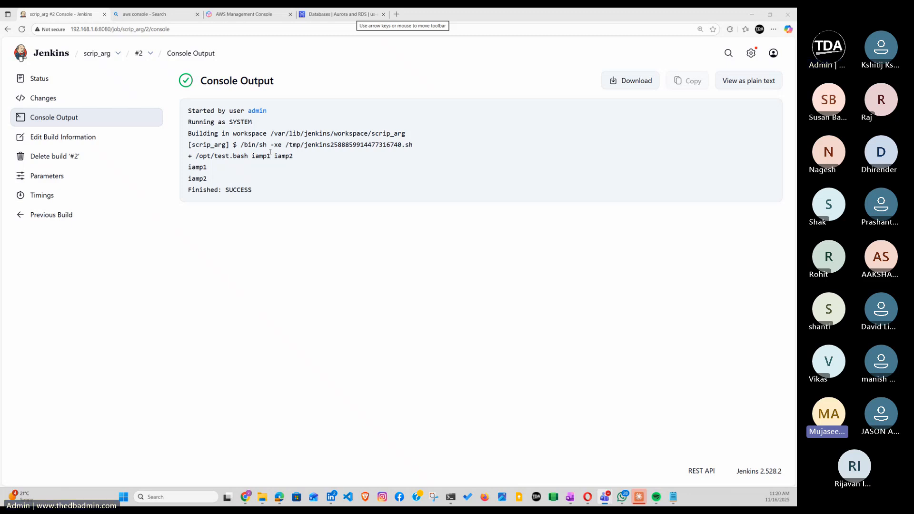
Step: Switch back to the root@nuc01:/opt terminal, quit the sudoers file, and add several blank prompt lines
{"action": "mouse_move", "coordinate": [450, 496]}
{"action": "left_click", "coordinate": [411, 445]}
{"action": "type", "text": ":q"}
{"action": "key", "text": "Return"}
{"action": "key", "text": "Return"}
{"action": "key", "text": "Return"}
{"action": "key", "text": "Return"}
{"action": "key", "text": "Return"}
{"action": "key", "text": "Return"}
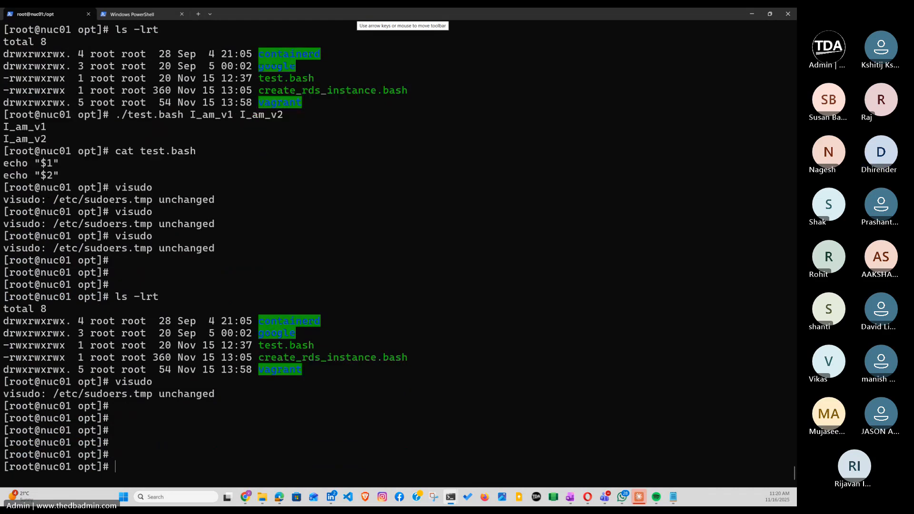
Step: Display the contents of test.bash with cat and highlight its two echo lines
{"action": "type", "text": "cat test.bash"}
{"action": "key", "text": "Return"}
{"action": "left_click_drag", "start_coordinate": [3, 441], "coordinate": [65, 440]}
{"action": "left_click_drag", "start_coordinate": [3, 454], "coordinate": [59, 454]}
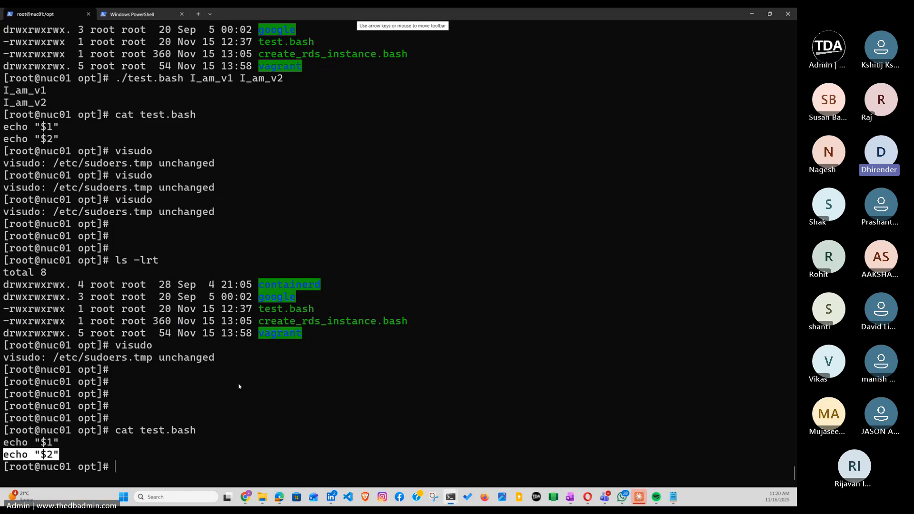
Step: Write the remote command ssh 192.168.1.5 "df -h" at the root@nuc01 opt prompt without running it
{"action": "type", "text": "s"}
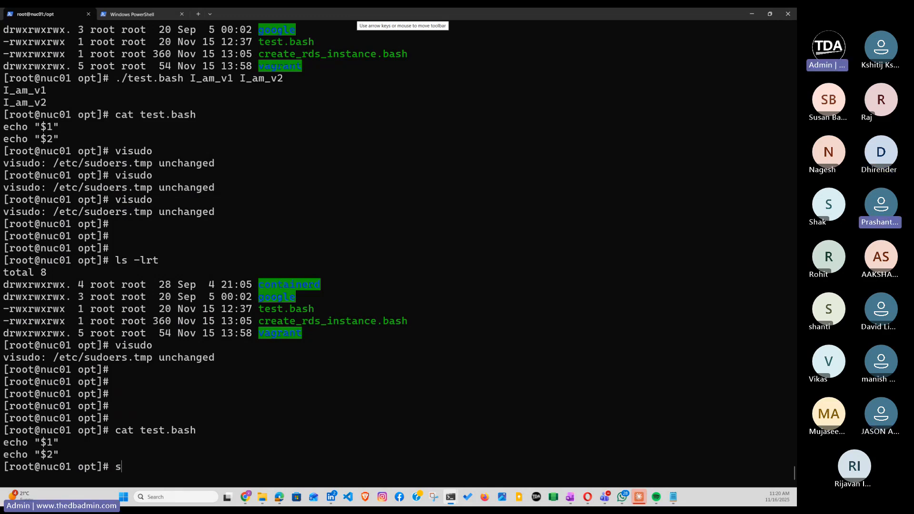
{"action": "type", "text": "sh 192"}
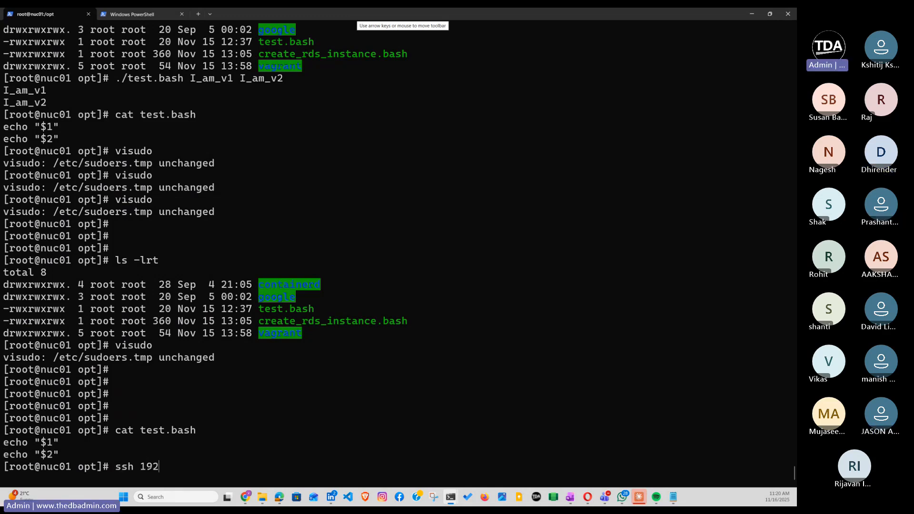
{"action": "type", "text": ".168.1."}
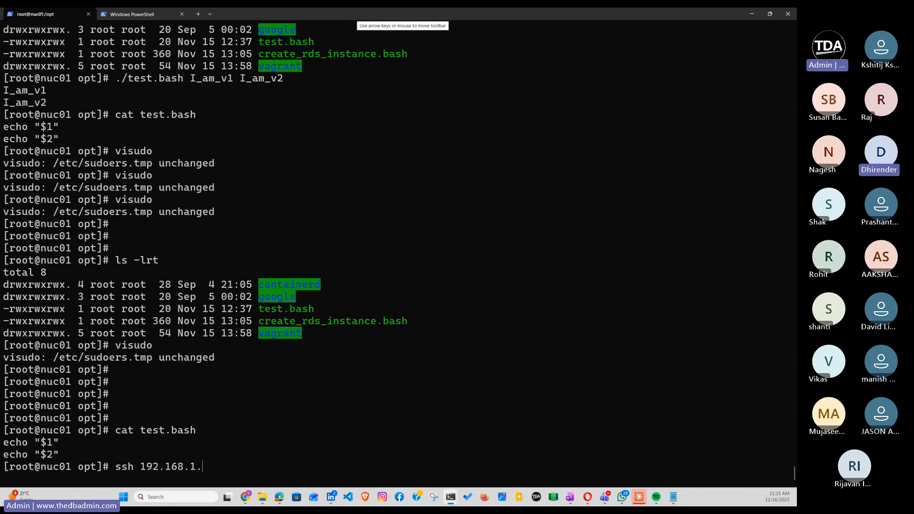
{"action": "type", "text": "5 \"df "}
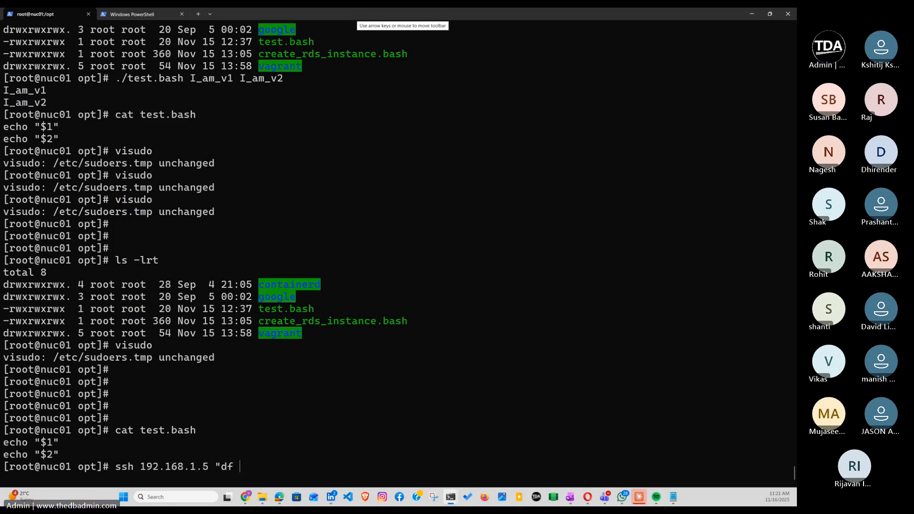
{"action": "type", "text": "-h\""}
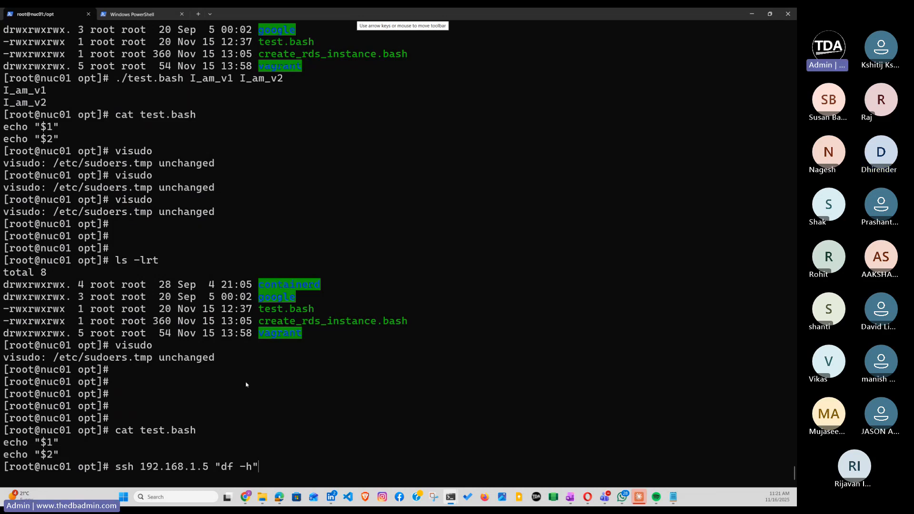
Step: Minimize the terminal, look over the handwritten Jenkins job diagram in OneNote, and return to the Jenkins console output
{"action": "left_click", "coordinate": [752, 15]}
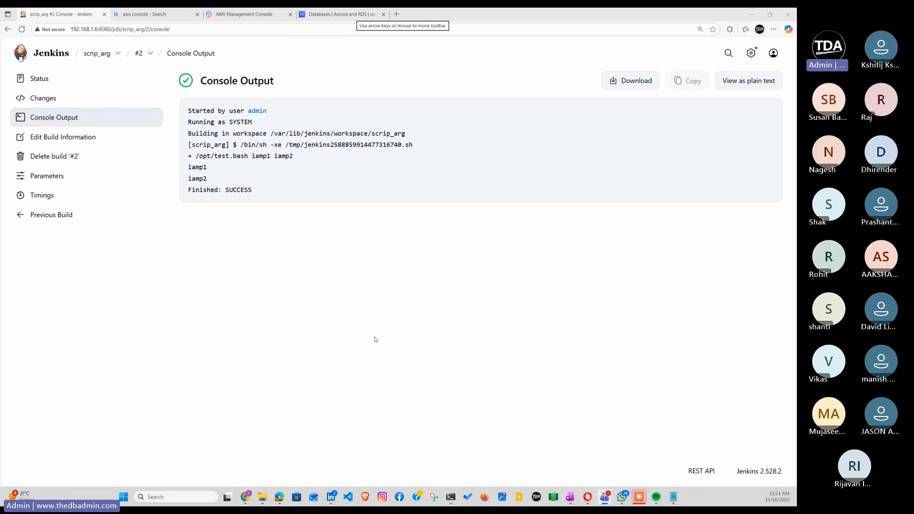
{"action": "left_click", "coordinate": [569, 496]}
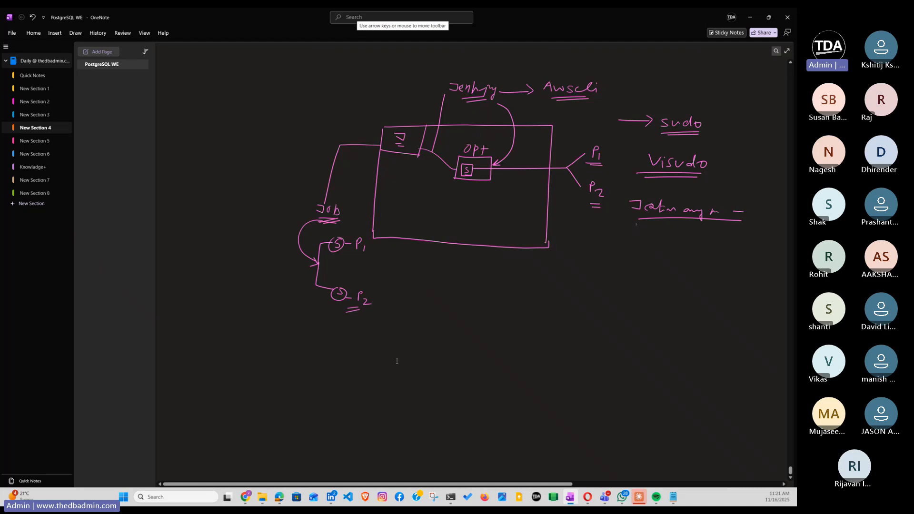
{"action": "scroll", "coordinate": [318, 359], "scroll_direction": "down", "scroll_amount": 3}
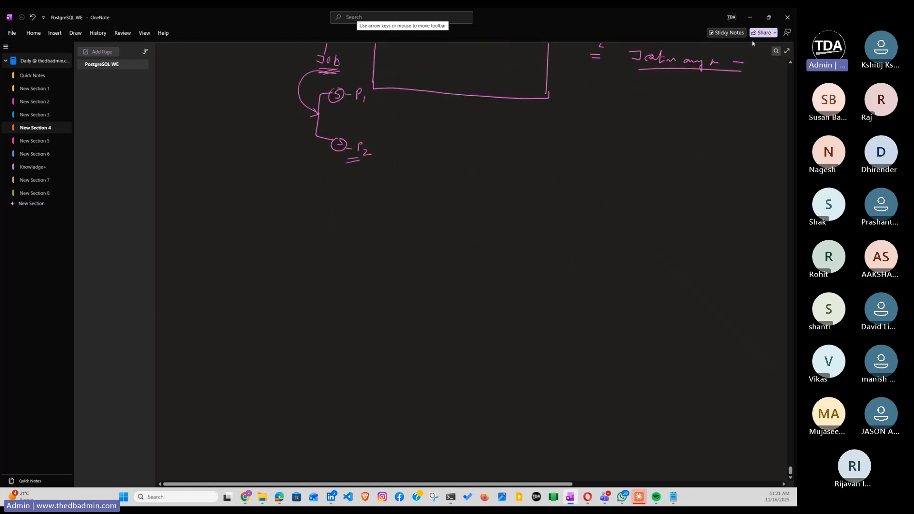
{"action": "left_click", "coordinate": [751, 18]}
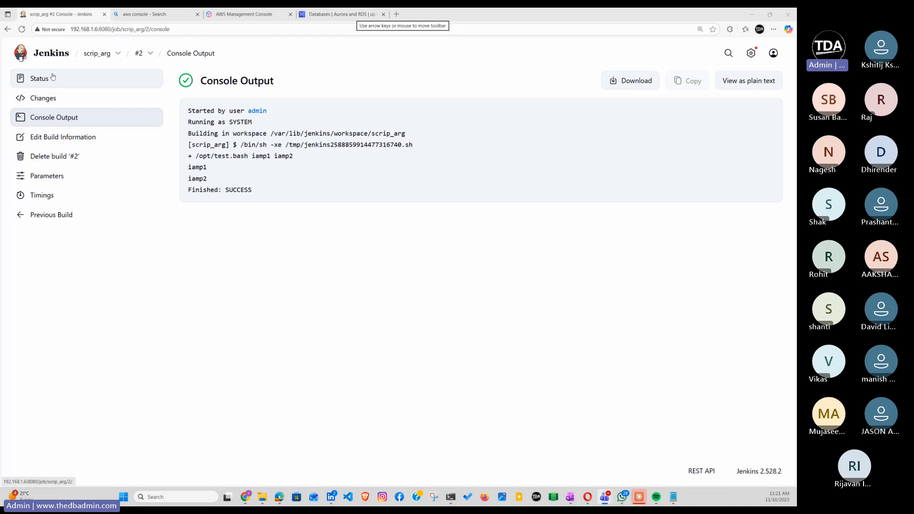
Step: Go to the Jenkins dashboard, view the available actions for the scrip_arg job, and dismiss them
{"action": "left_click", "coordinate": [64, 56]}
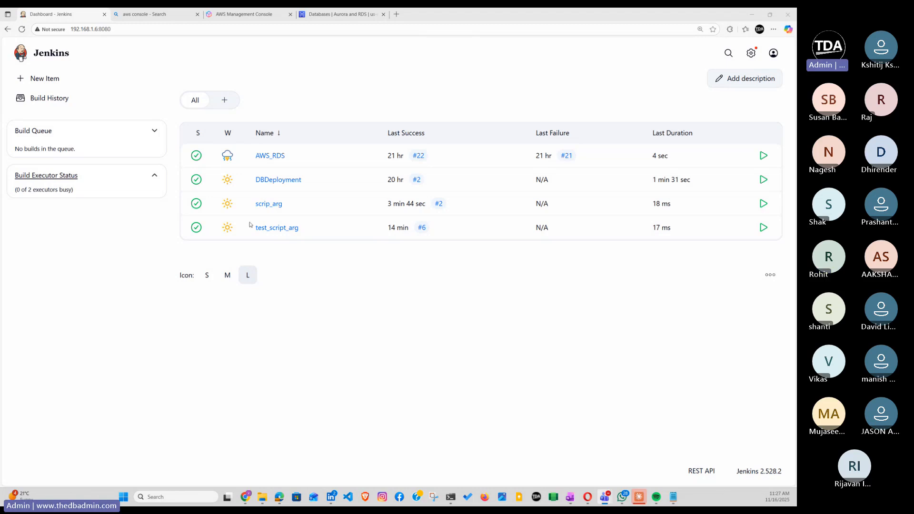
{"action": "mouse_move", "coordinate": [285, 209]}
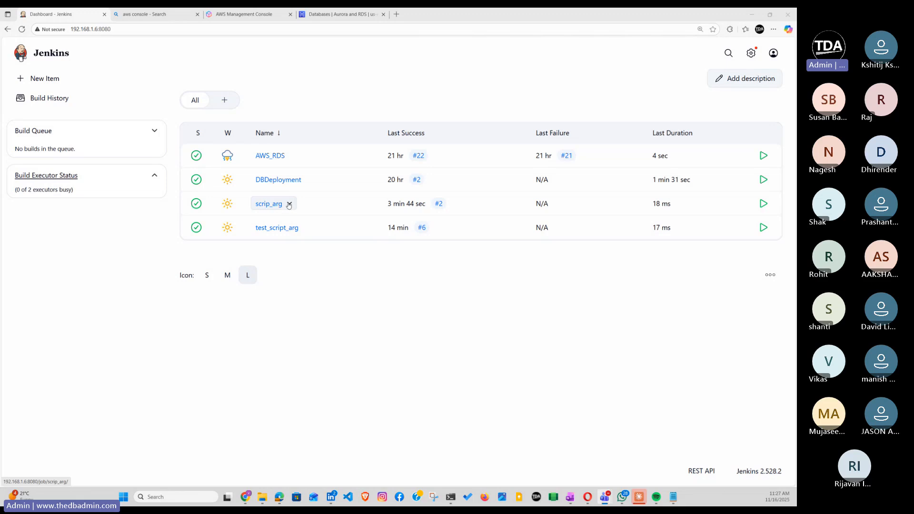
{"action": "left_click", "coordinate": [290, 204]}
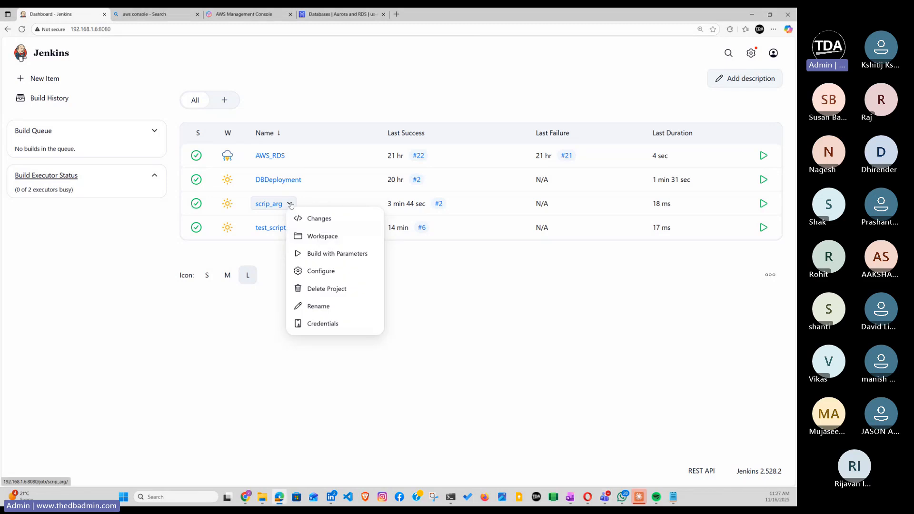
{"action": "left_click", "coordinate": [500, 376]}
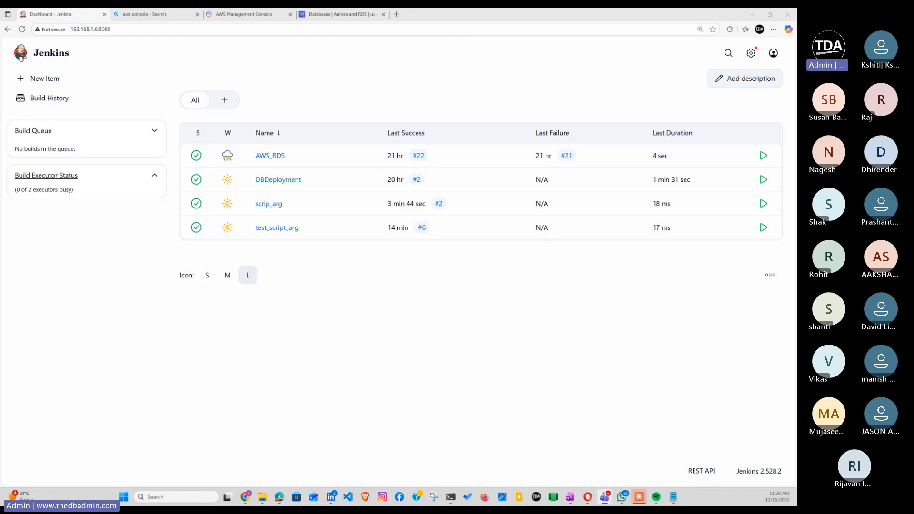
{"action": "left_click", "coordinate": [770, 14]}
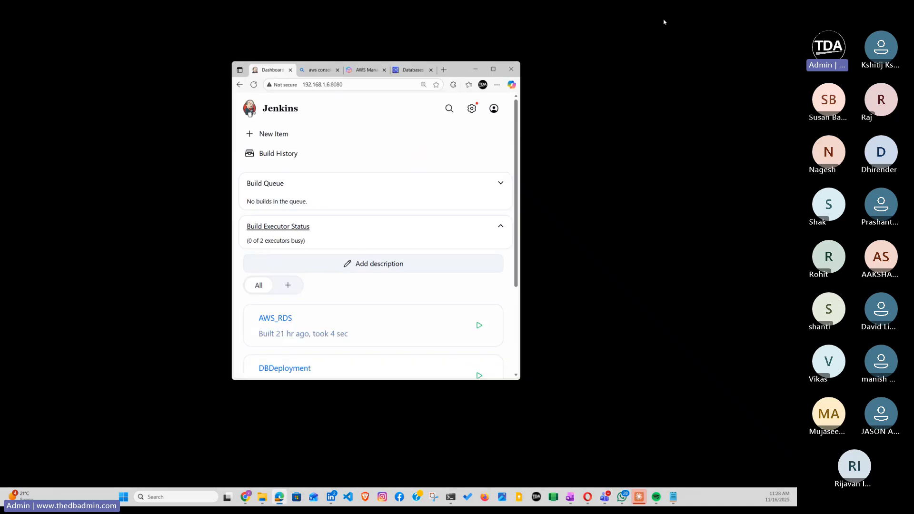
{"action": "double_click", "coordinate": [465, 75]}
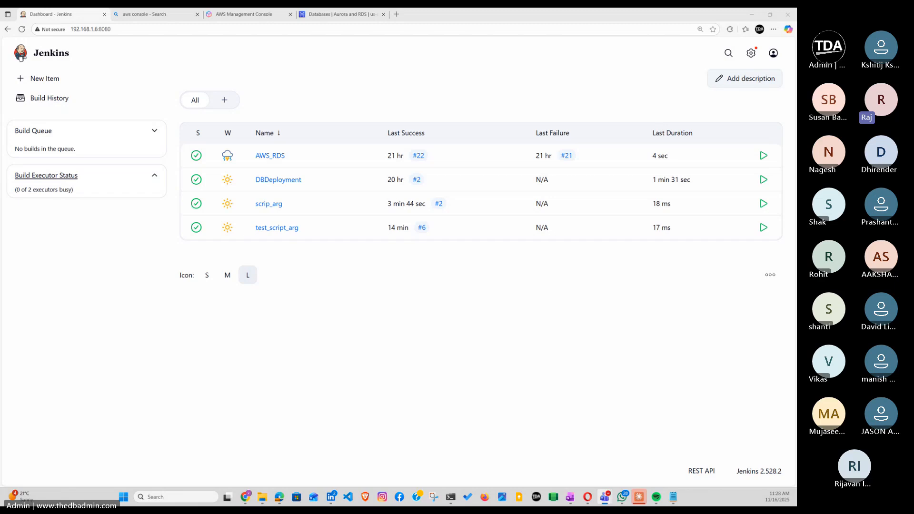
Step: Bring the Teams meeting window onto the shared screen, maximize it, and highlight the elapsed meeting time
{"action": "left_click_drag", "start_coordinate": [650, 22], "coordinate": [289, 88]}
{"action": "double_click", "coordinate": [288, 88]}
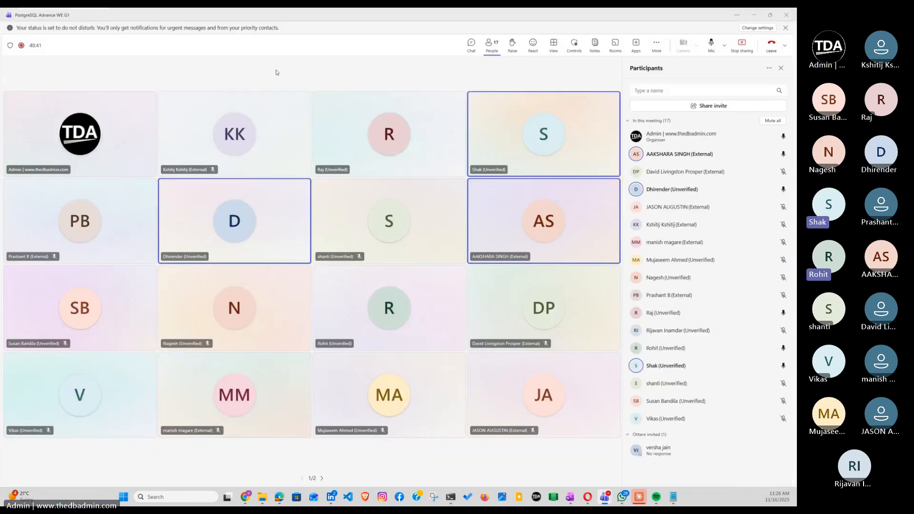
{"action": "left_click_drag", "start_coordinate": [26, 45], "coordinate": [161, 50]}
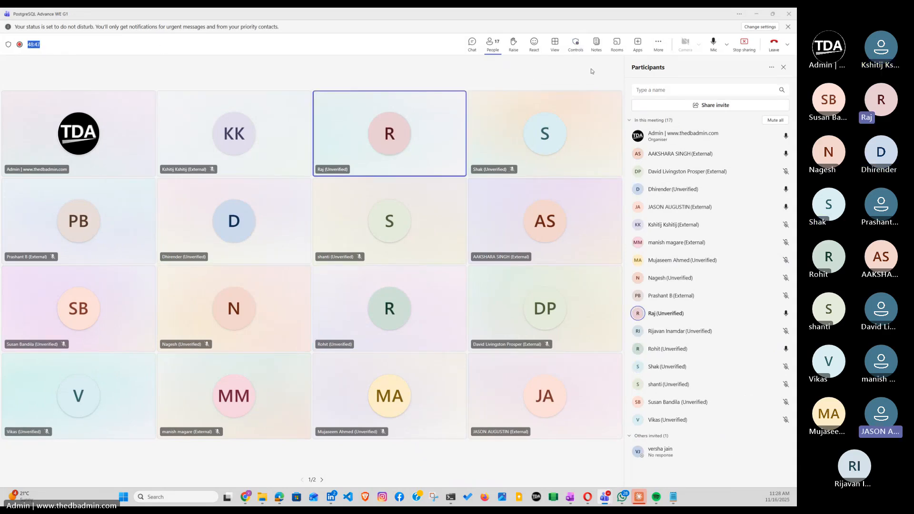
Step: Stop the recording and transcription of the Teams meeting and confirm the choice
{"action": "left_click", "coordinate": [660, 50]}
{"action": "mouse_move", "coordinate": [688, 64]}
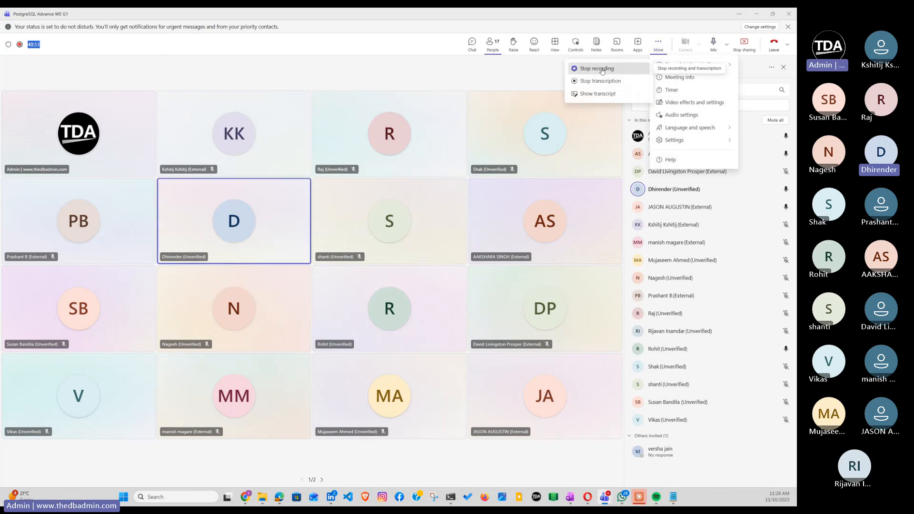
{"action": "left_click", "coordinate": [600, 68]}
{"action": "left_click", "coordinate": [445, 265]}
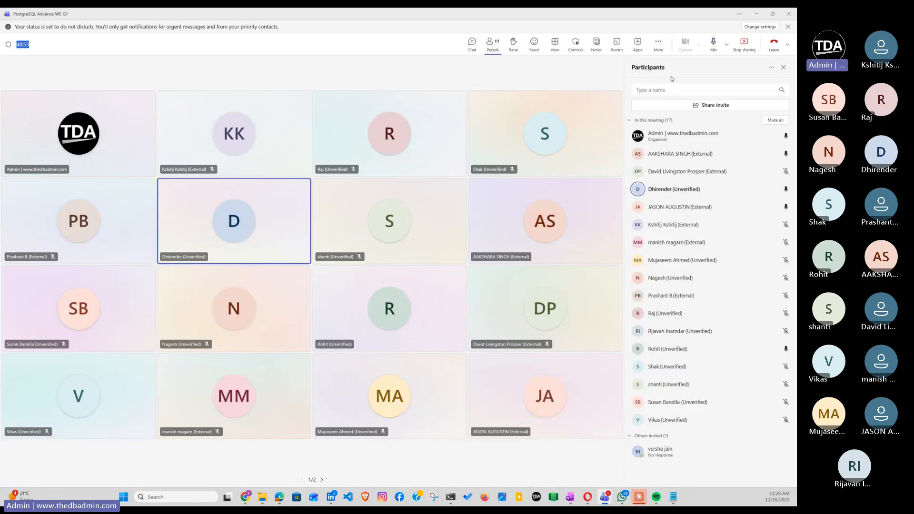